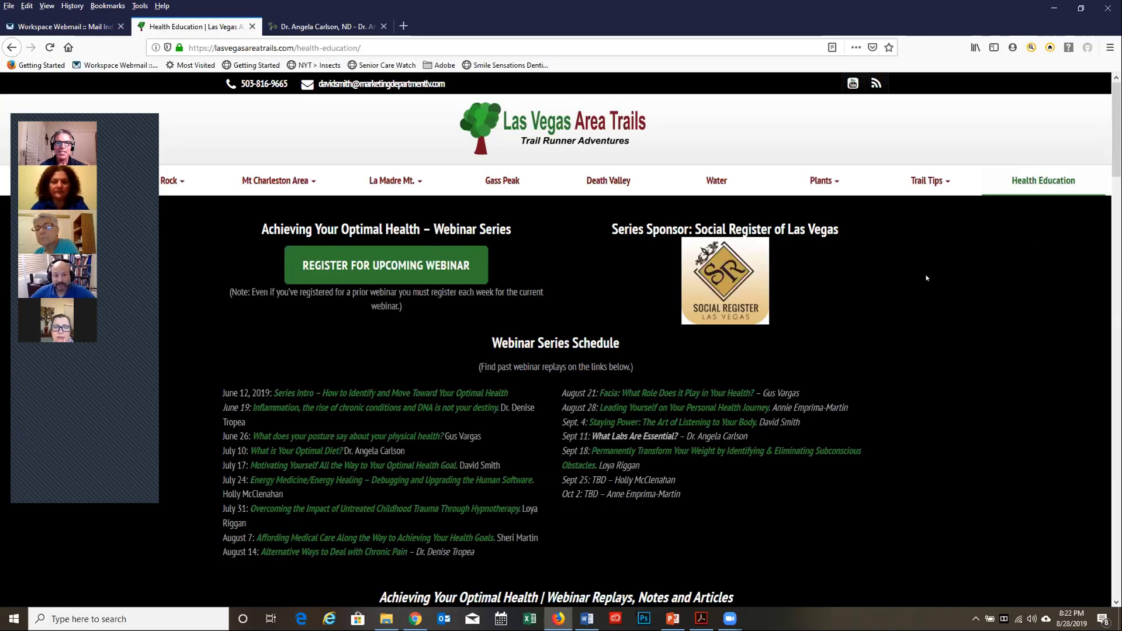
Open the August 21 post "Facia: What Role Does it Play in Your Health?" from the webinar series schedule
scroll(922, 292, down, 1)
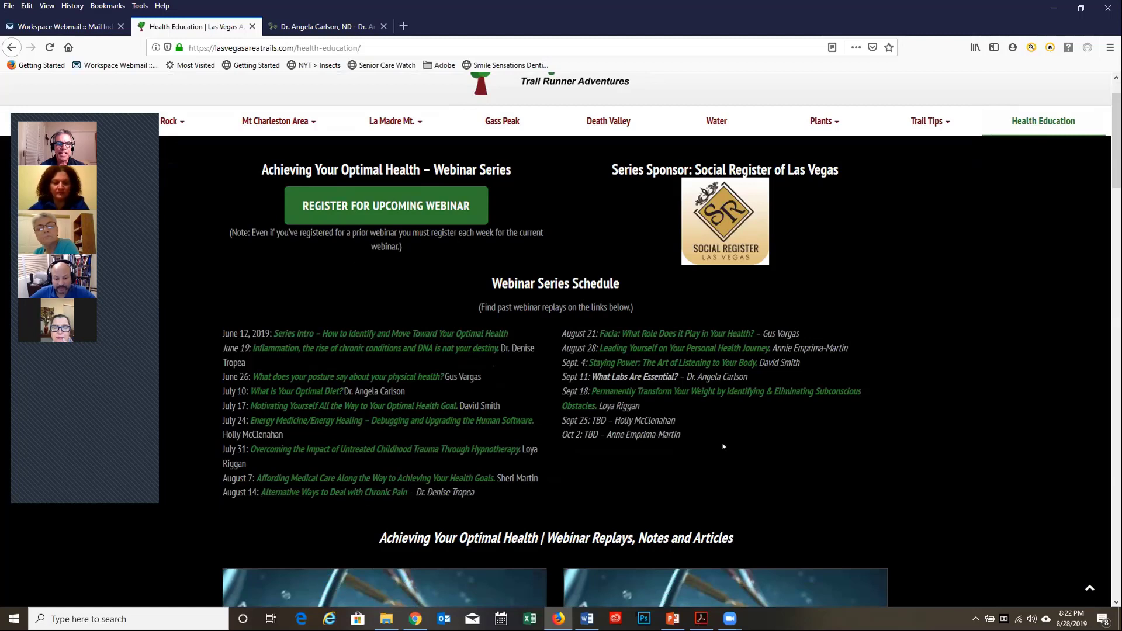
scroll(952, 382, up, 1)
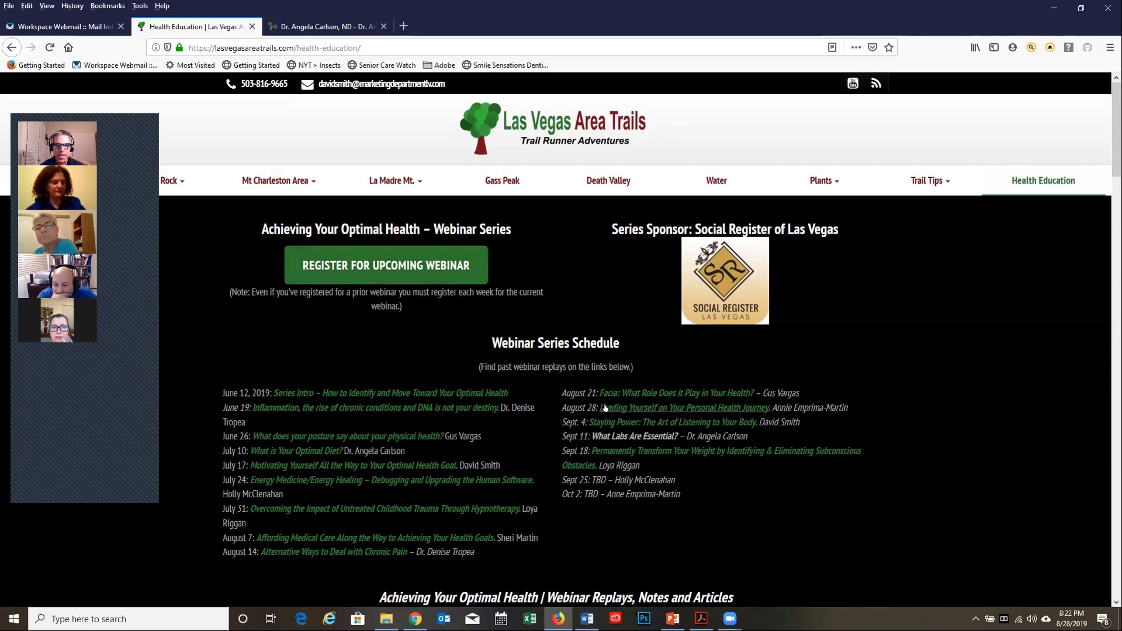
click(629, 398)
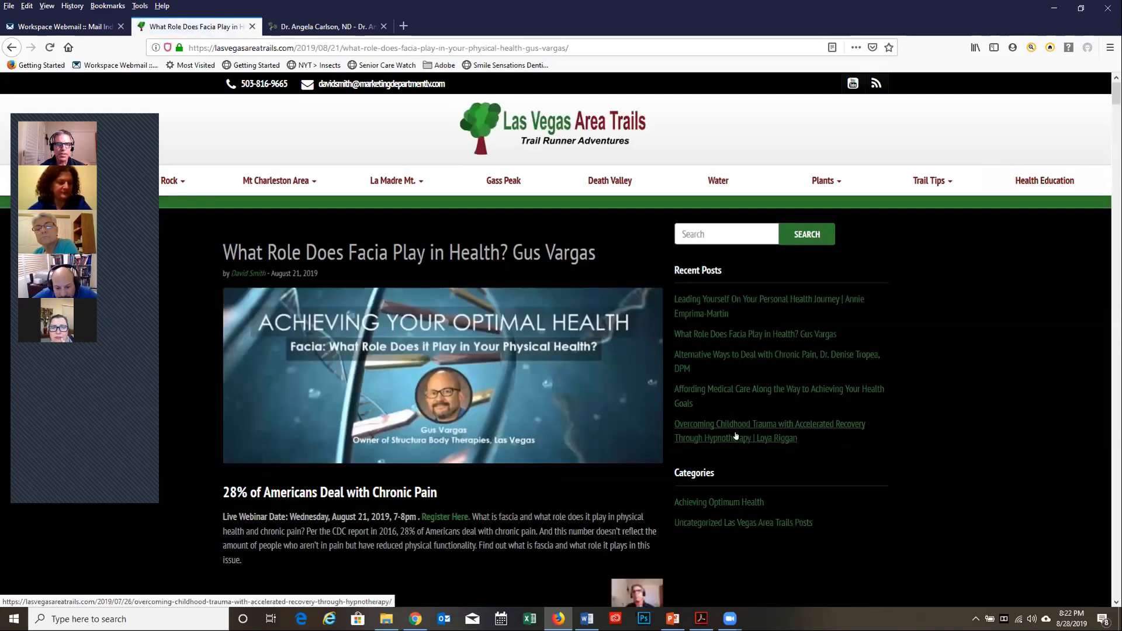
Examine the fascia post's replay video, presenter biography, learning points, benefits and webinar slides
scroll(780, 446, down, 3)
scroll(780, 445, down, 5)
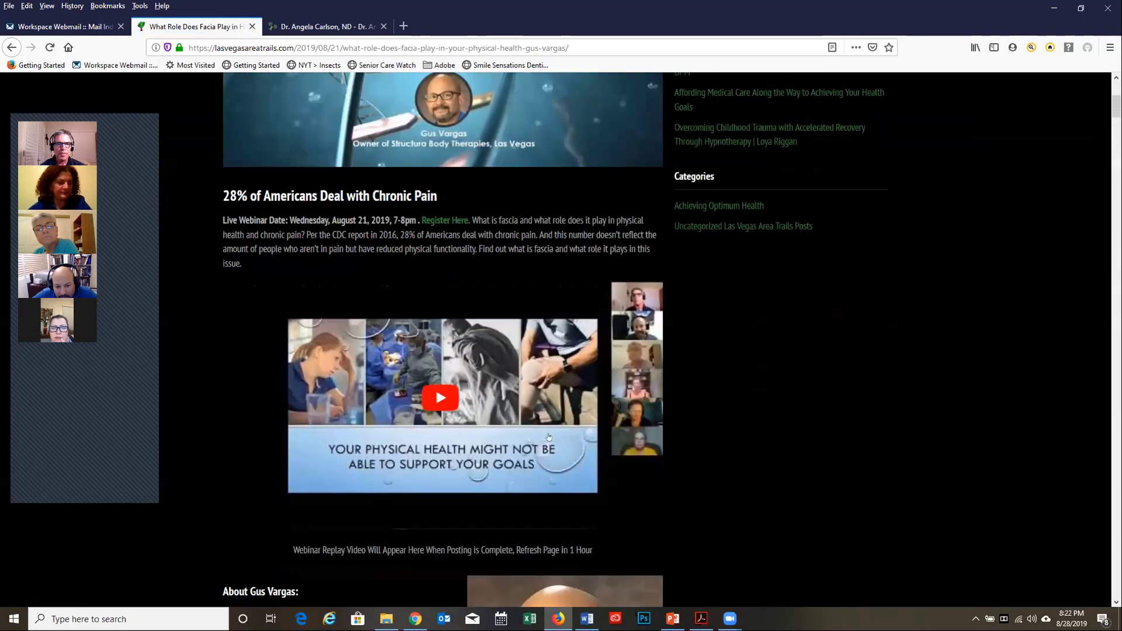
scroll(695, 414, down, 4)
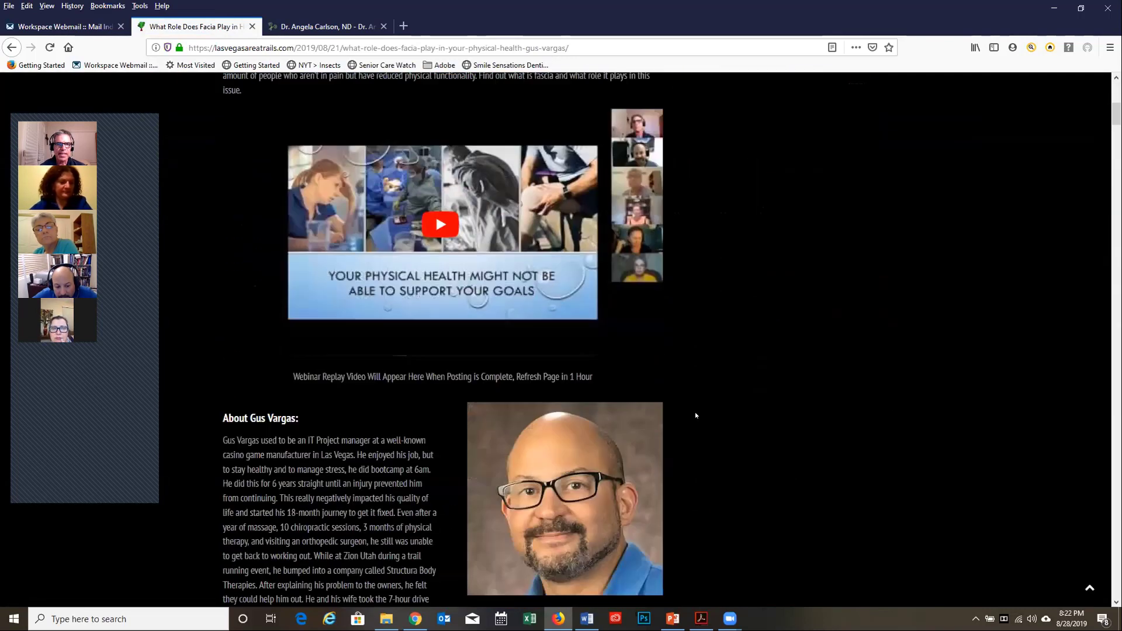
scroll(695, 415, down, 10)
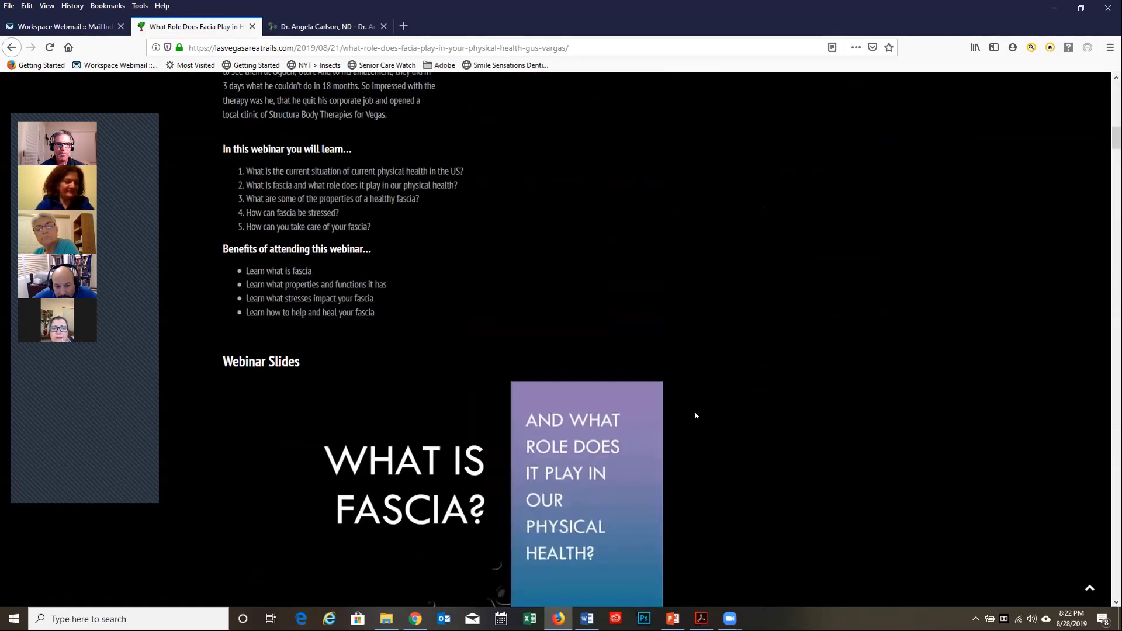
scroll(683, 445, down, 17)
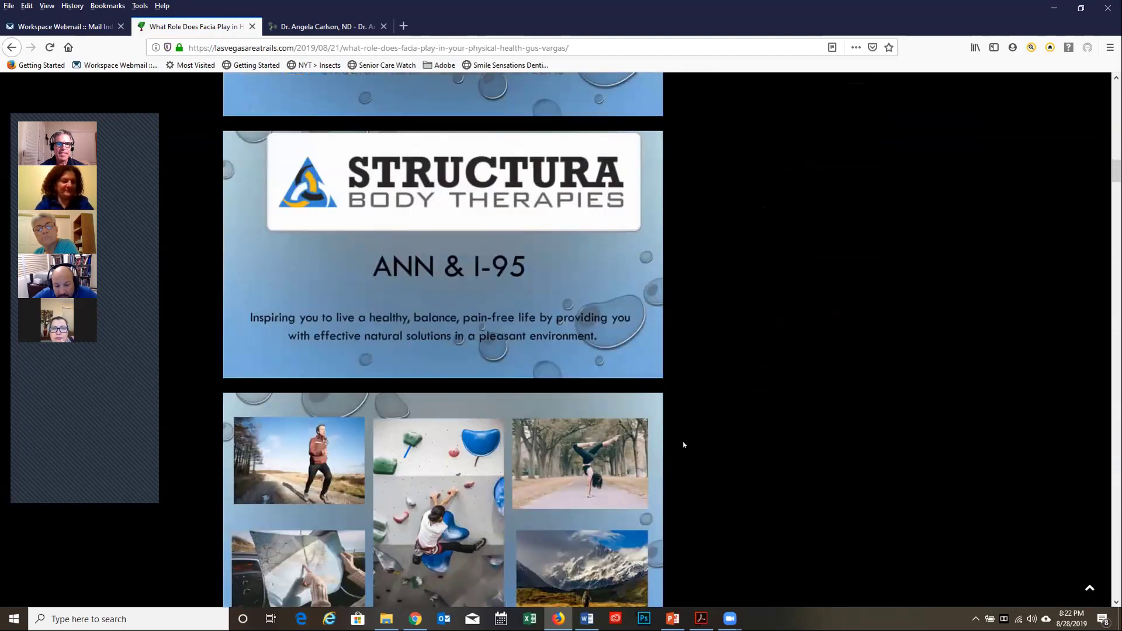
scroll(683, 445, down, 18)
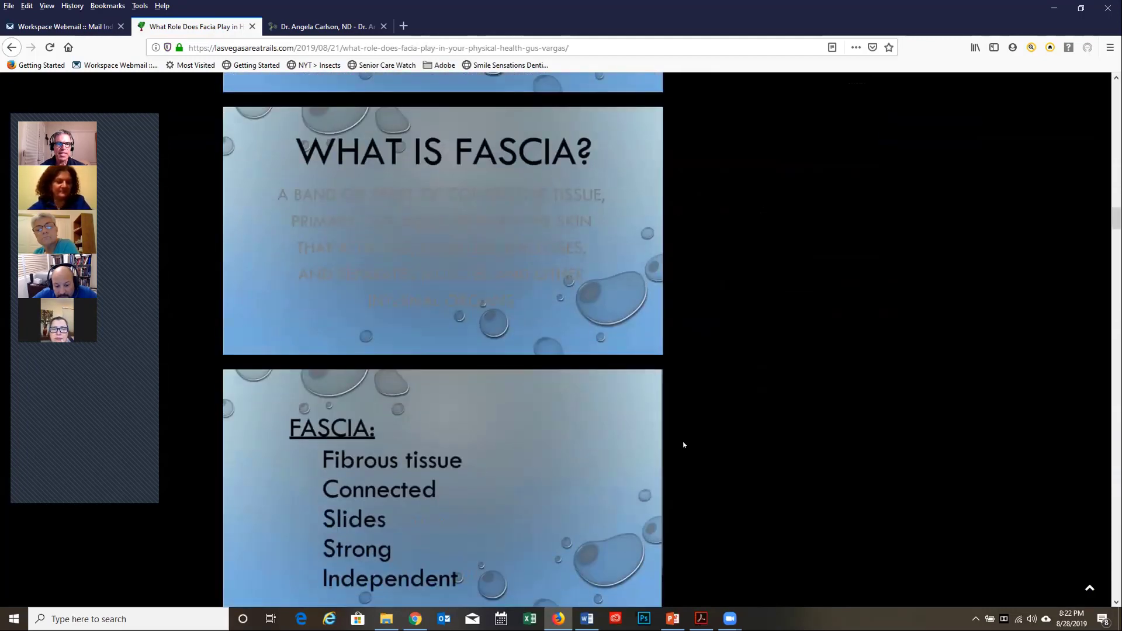
scroll(683, 445, up, 20)
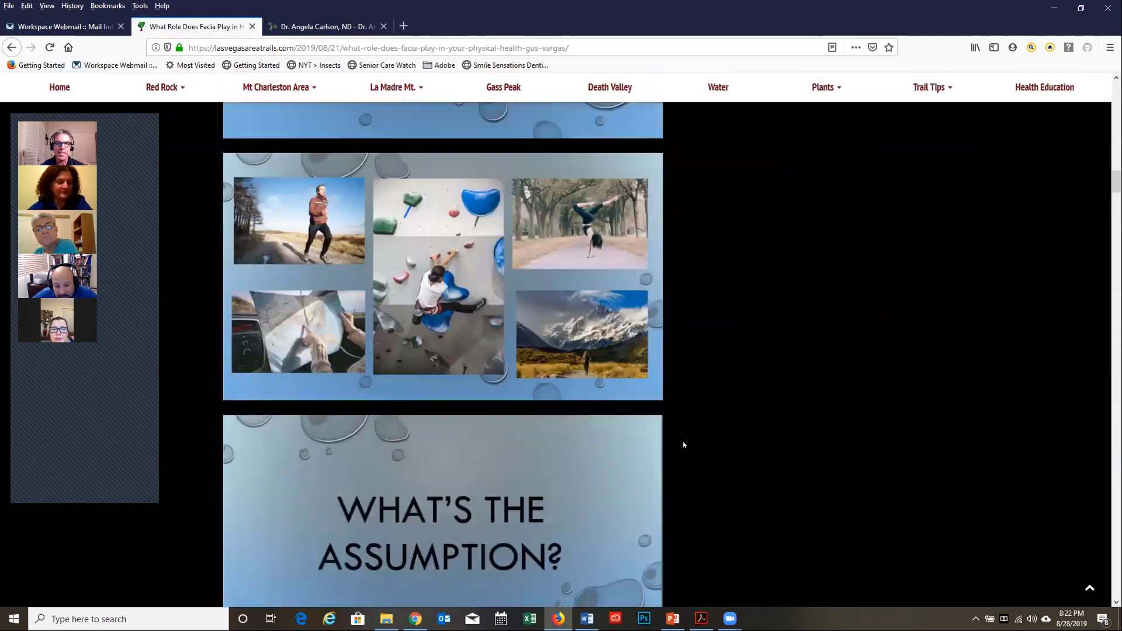
scroll(683, 445, up, 15)
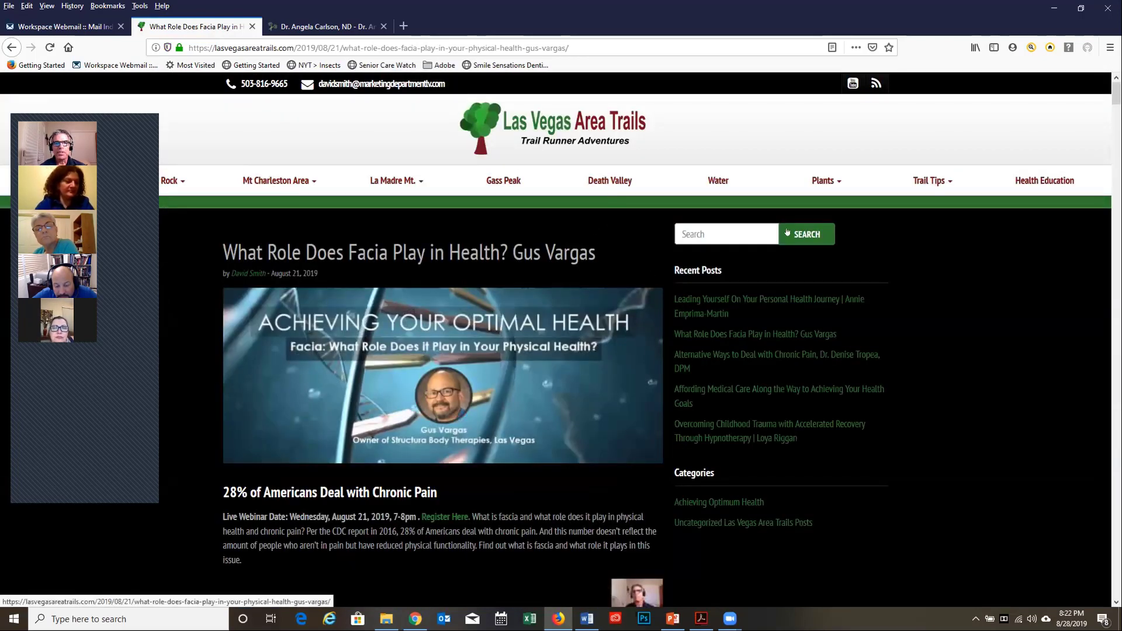
Return to Health Education, open the August 28 post "Leading Yourself on Your Personal Health Journey" and review its learning points, benefits and presenter biography
click(1026, 183)
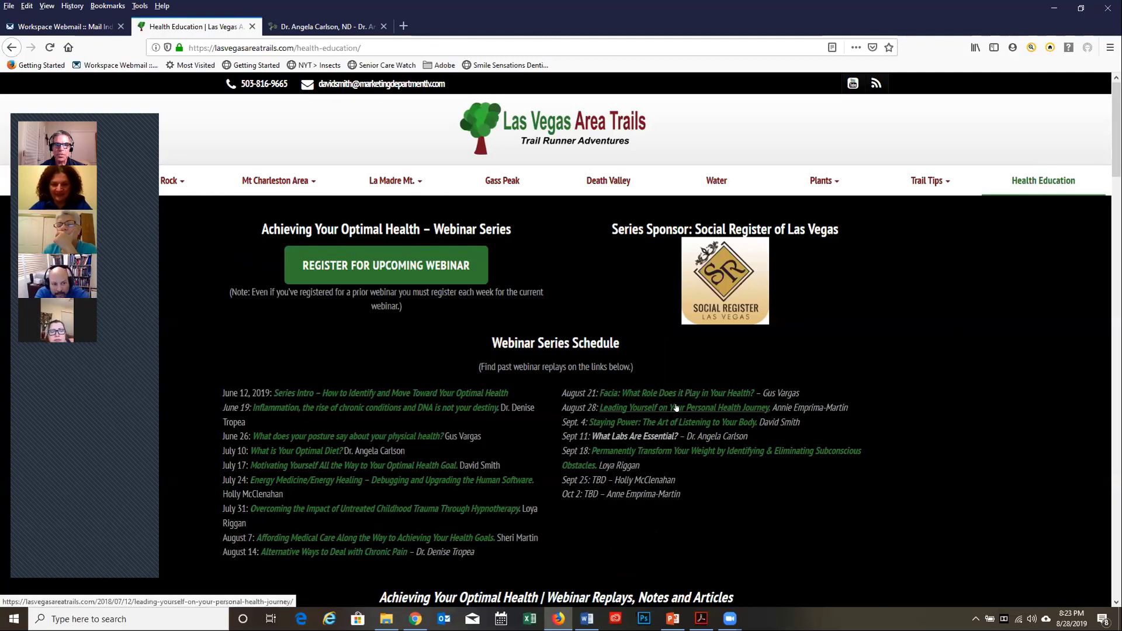
click(676, 407)
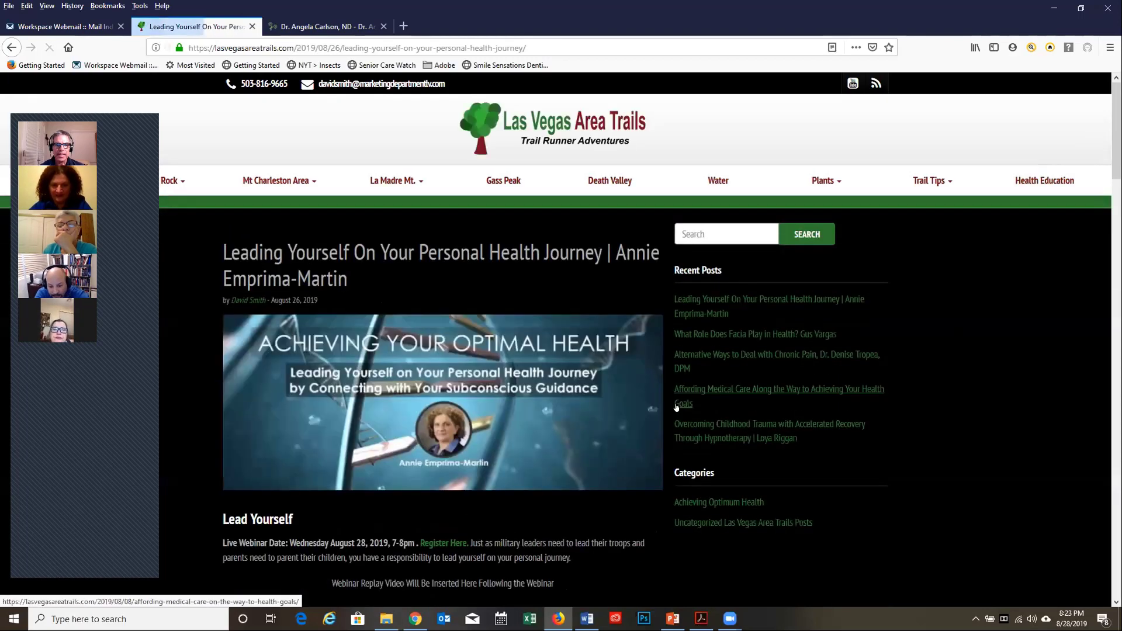
scroll(676, 407, down, 5)
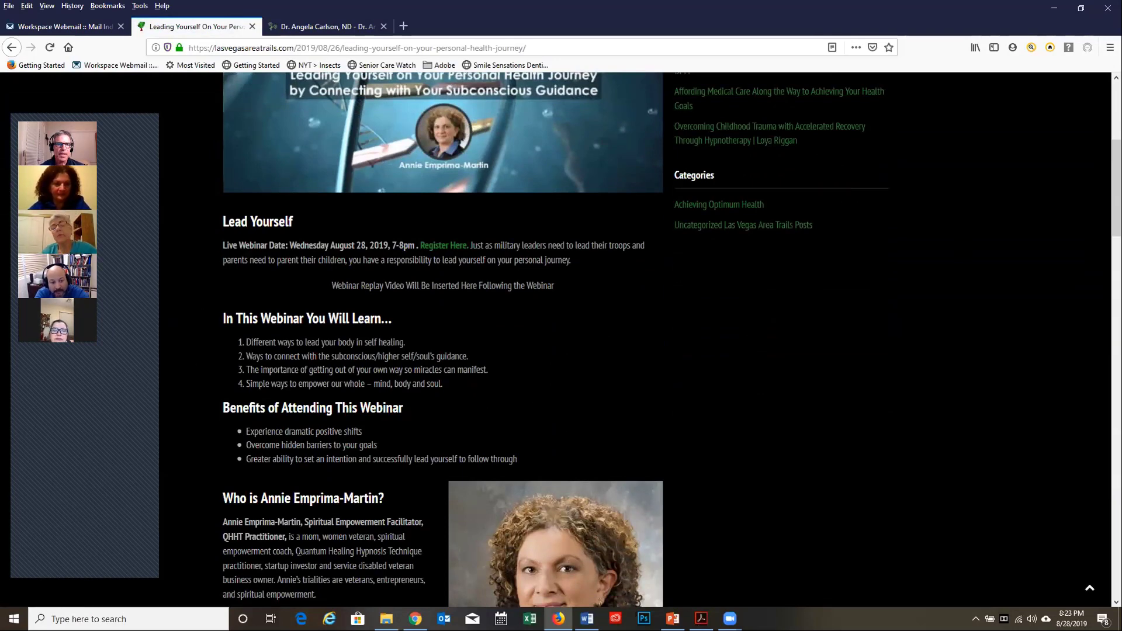
scroll(216, 318, down, 3)
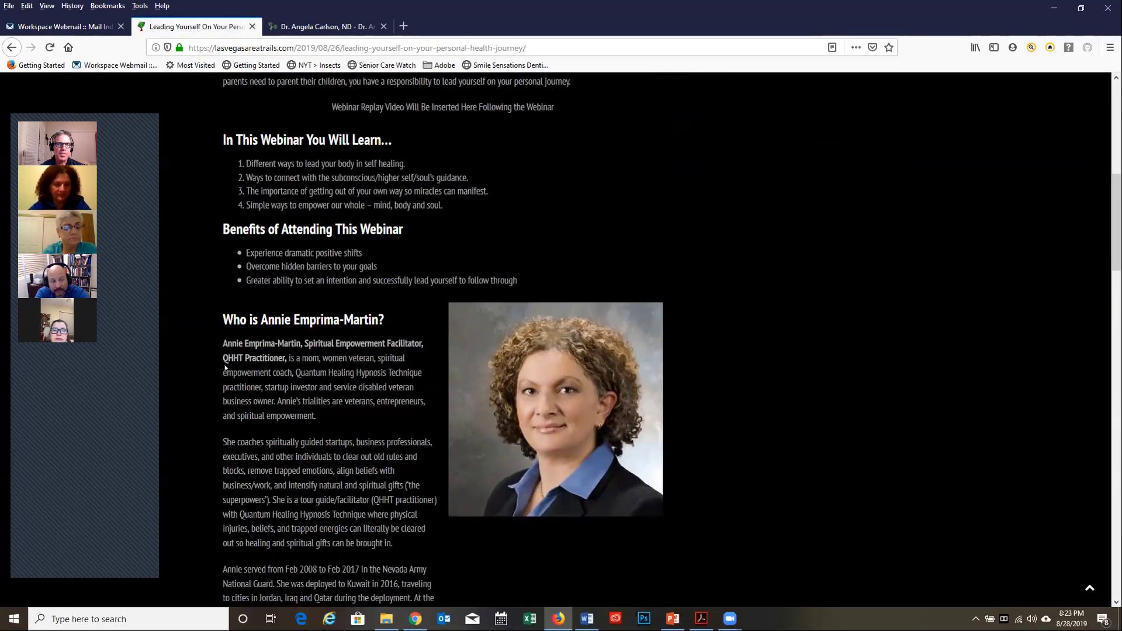
scroll(333, 239, down, 2)
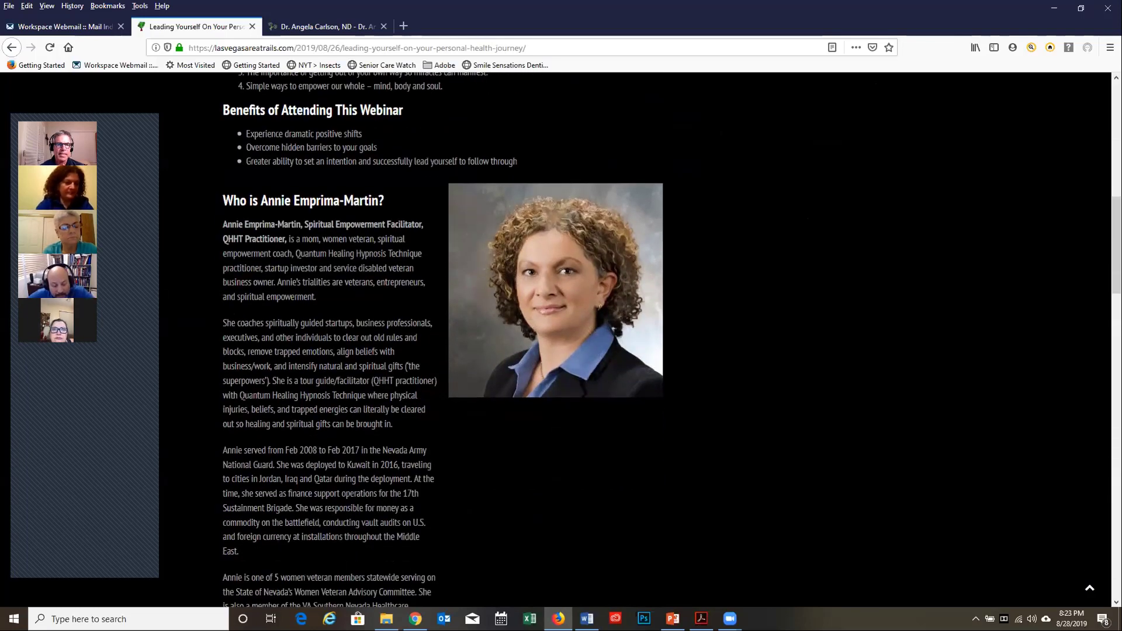
scroll(794, 354, up, 11)
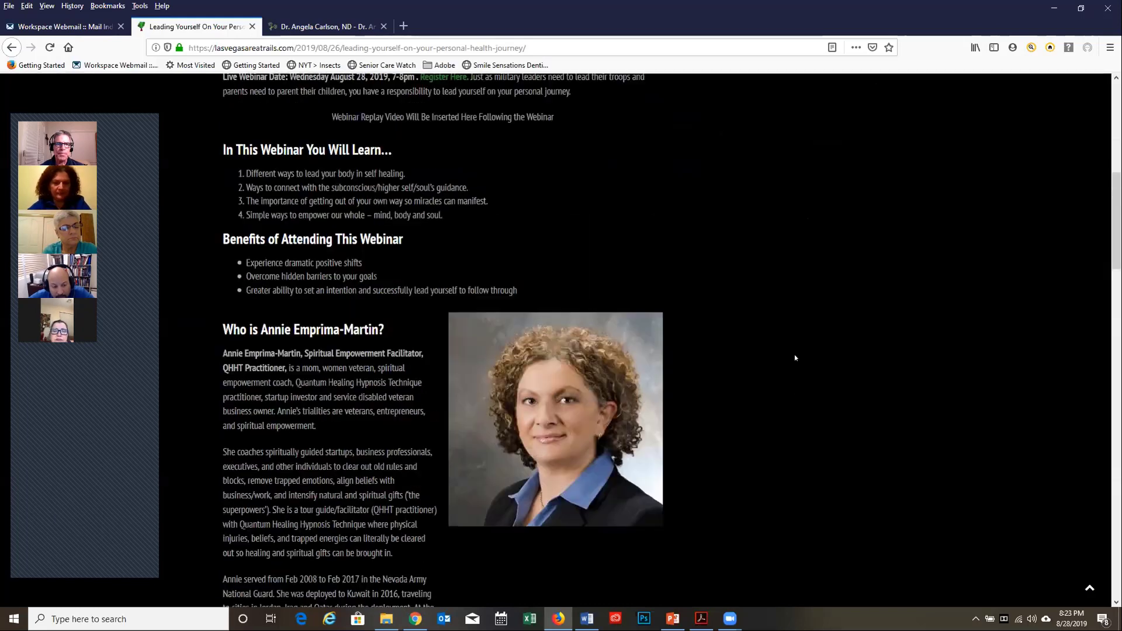
scroll(792, 356, down, 8)
scroll(582, 381, down, 3)
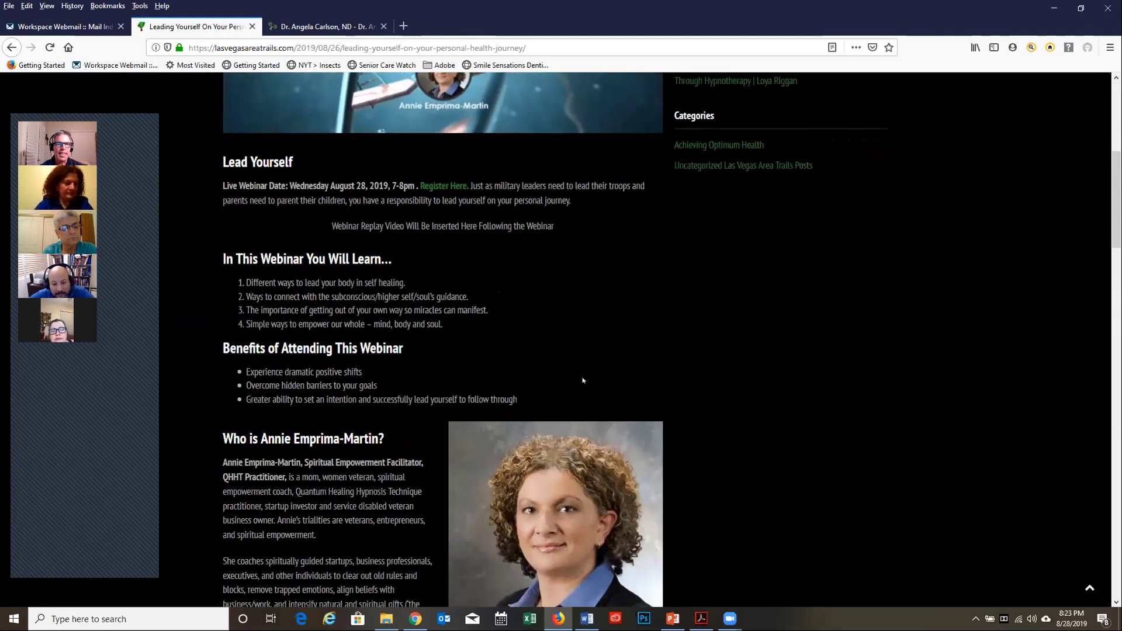
drag(218, 258, 524, 395)
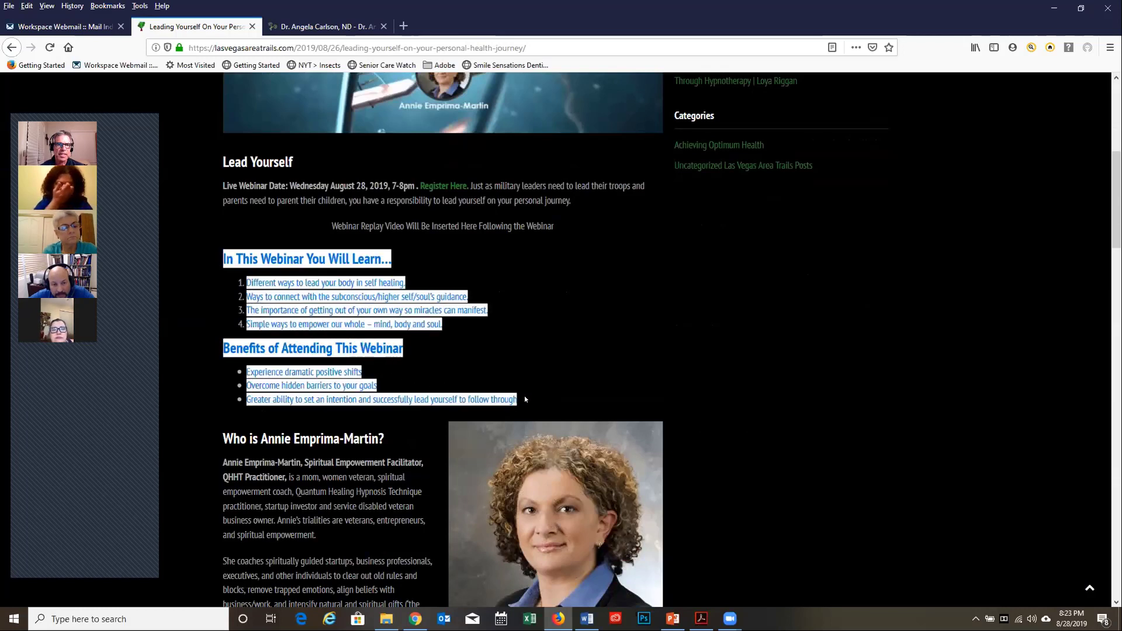
click(674, 362)
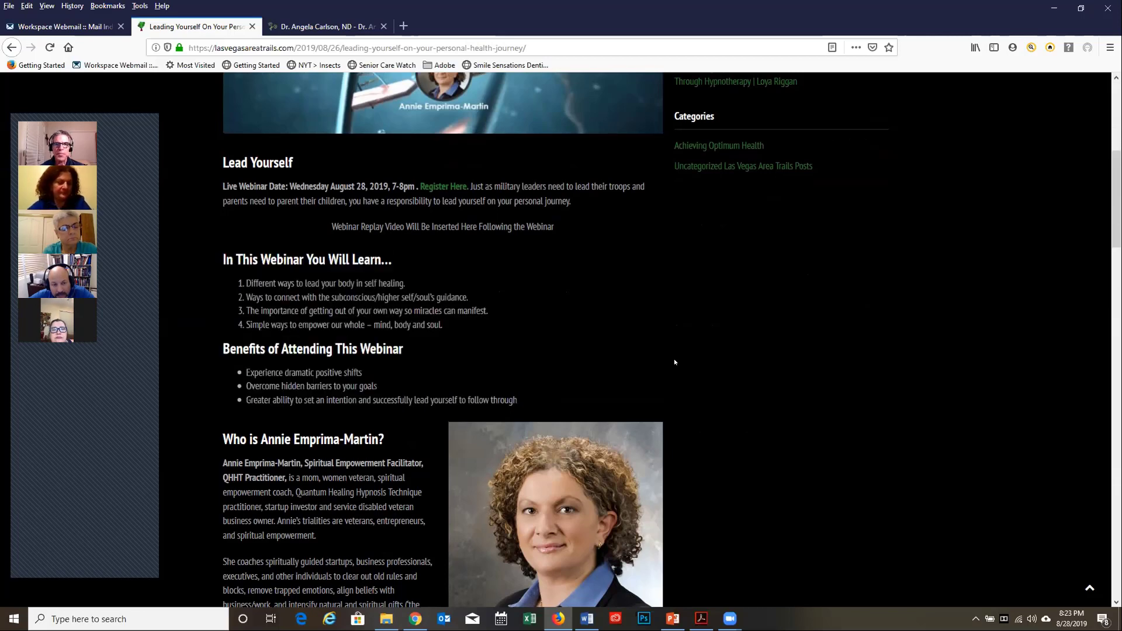
scroll(674, 361, up, 6)
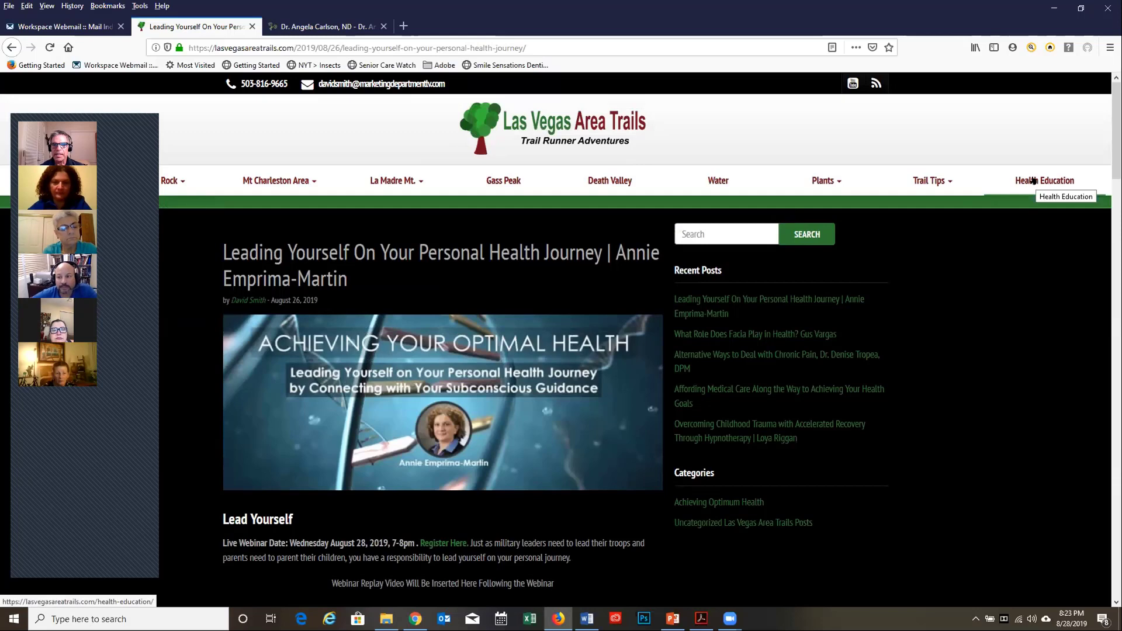
Return to Health Education, open the September 18 post on permanently transforming your weight and review its introduction, learning points, benefits and presenter biography
click(1033, 181)
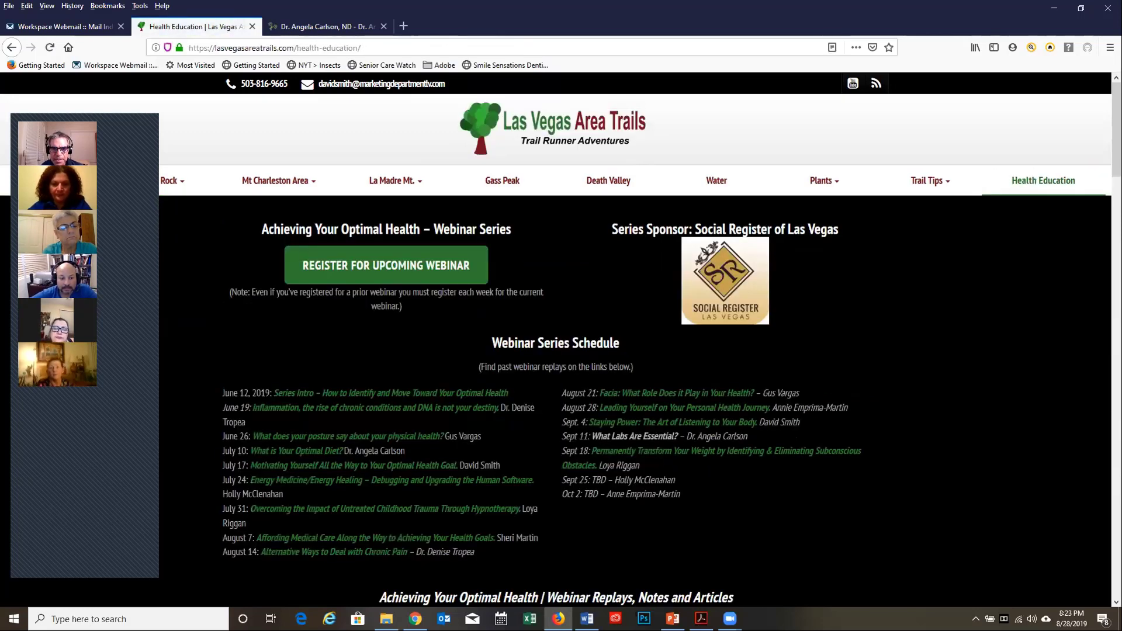
click(659, 452)
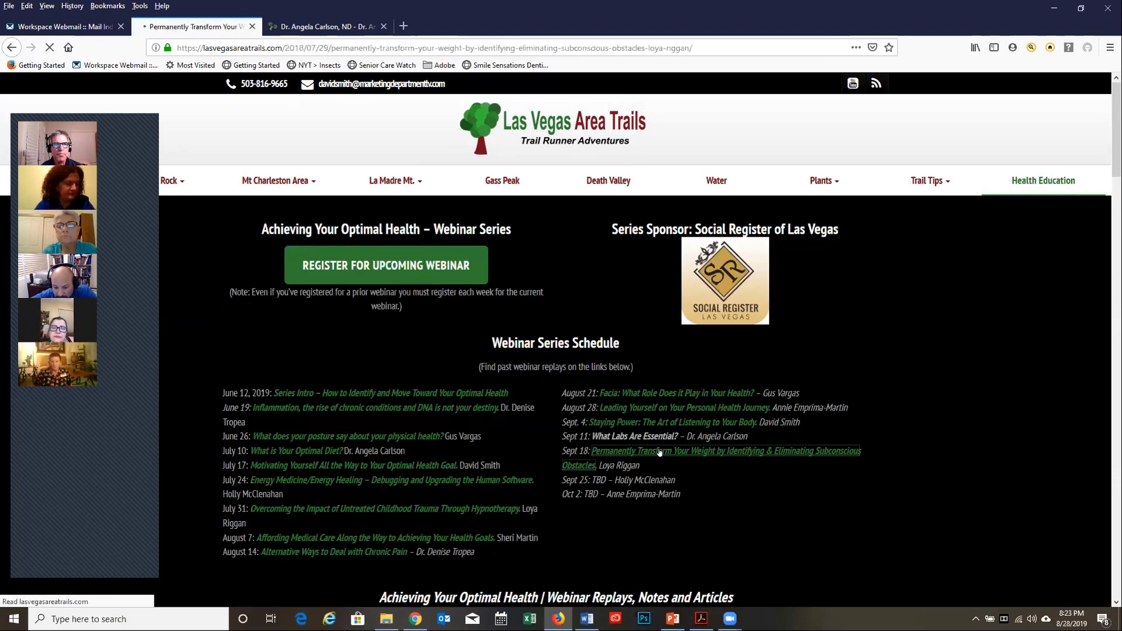
scroll(825, 437, down, 6)
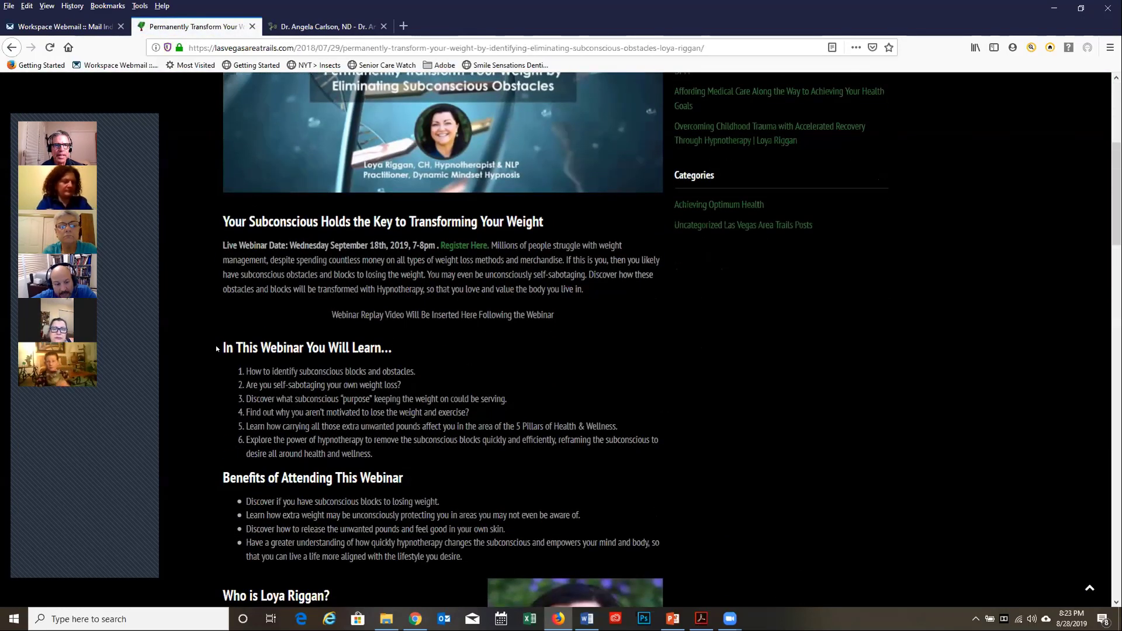
scroll(235, 490, down, 5)
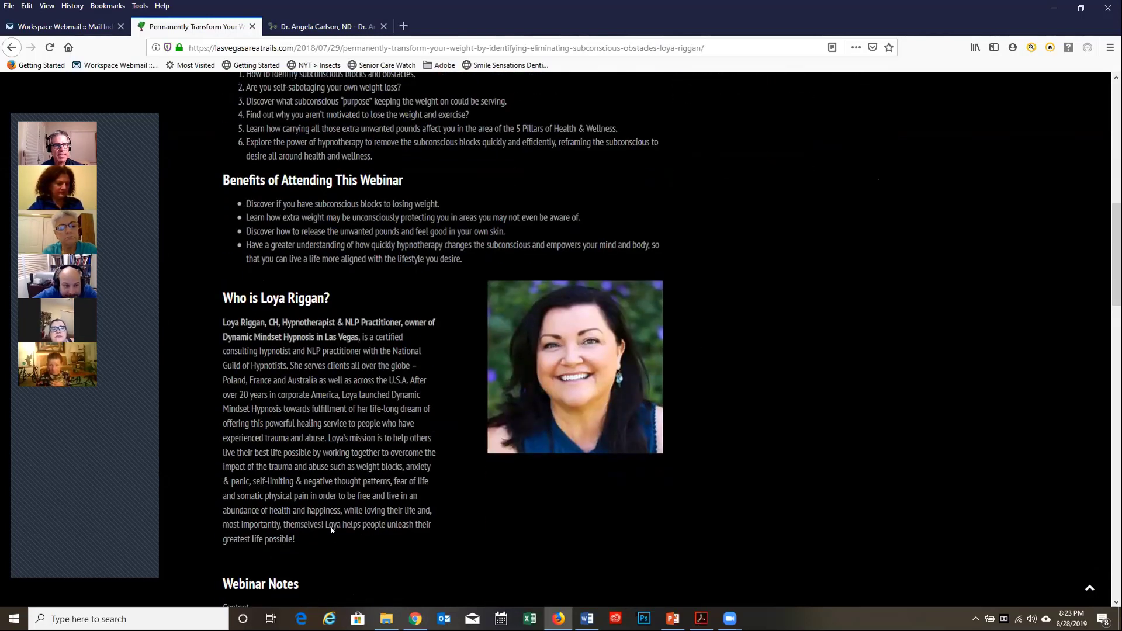
scroll(332, 529, up, 6)
scroll(332, 530, up, 3)
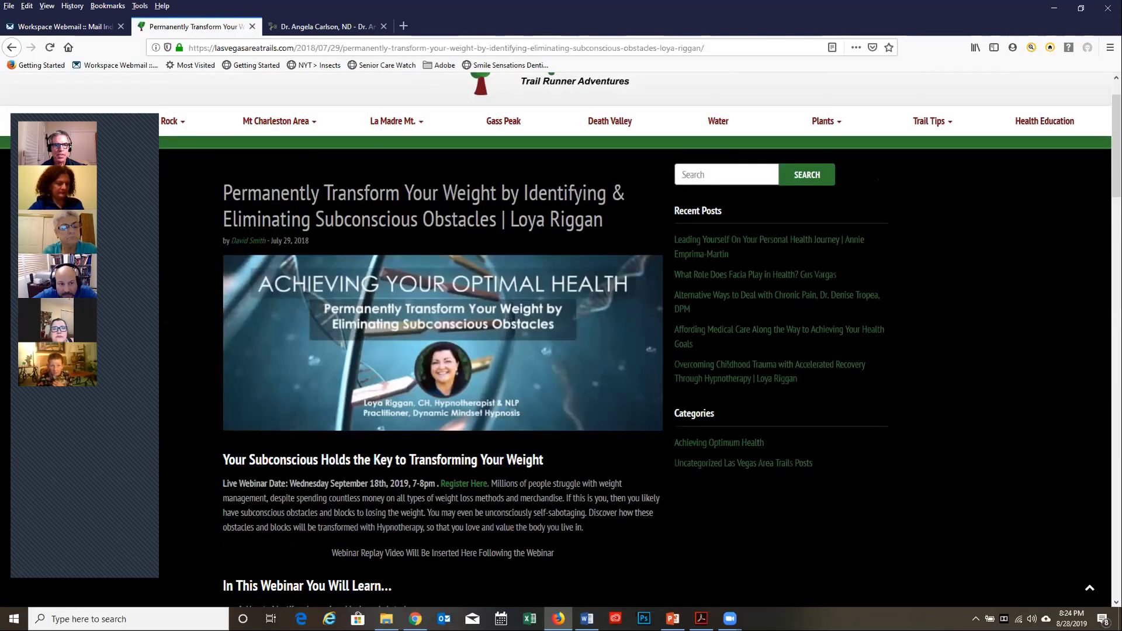
scroll(646, 545, down, 2)
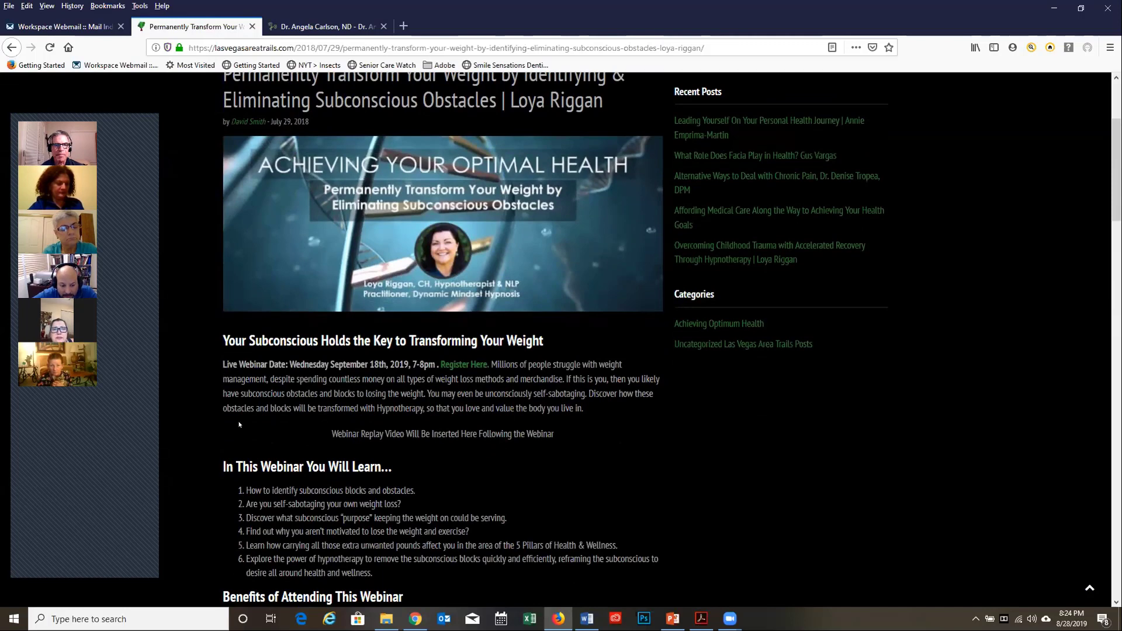
scroll(247, 446, up, 3)
scroll(271, 561, down, 5)
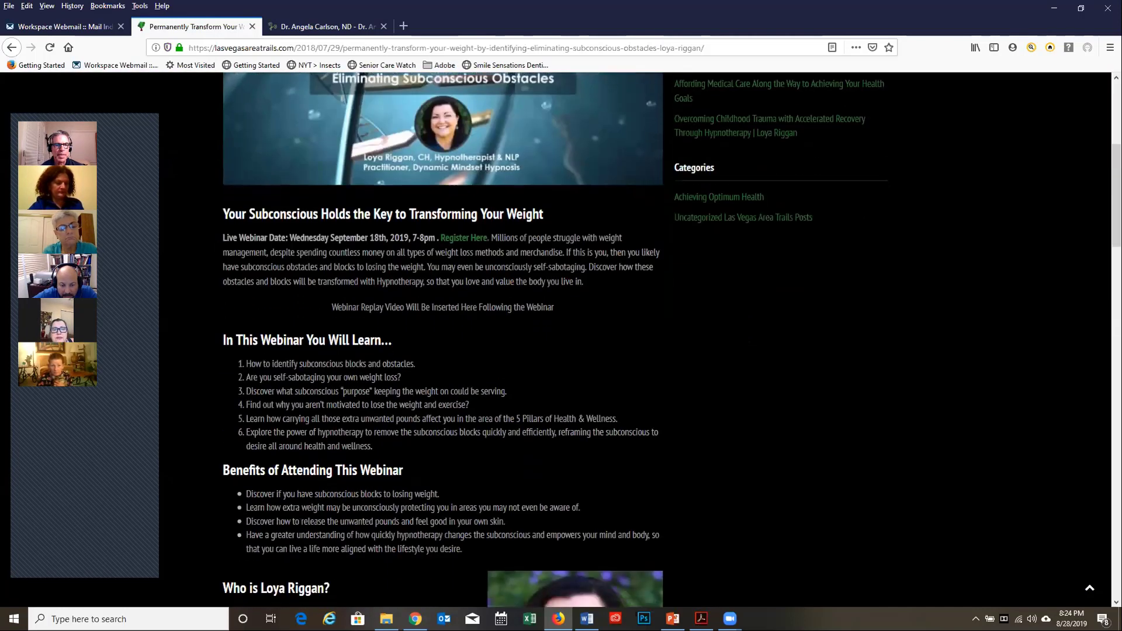
scroll(442, 339, down, 3)
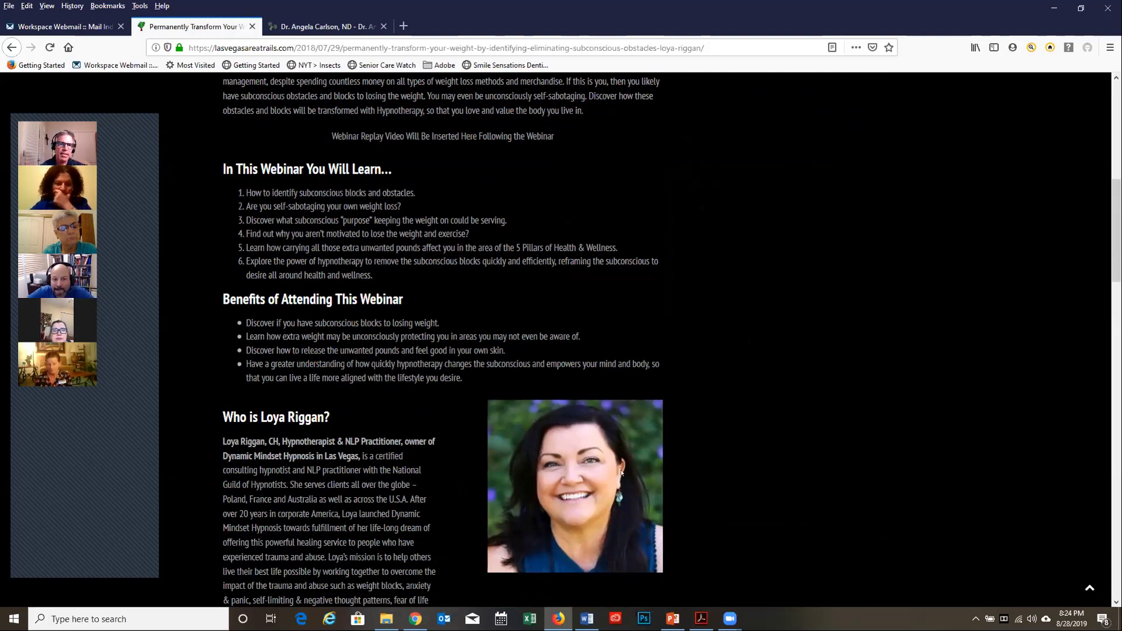
scroll(771, 435, up, 8)
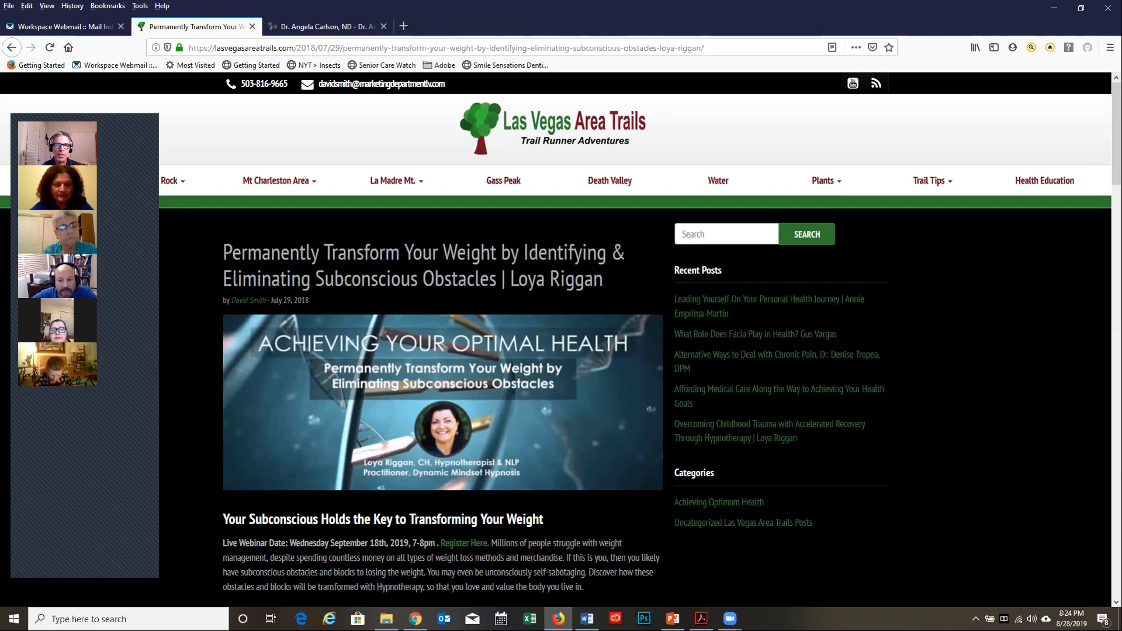
scroll(936, 399, down, 2)
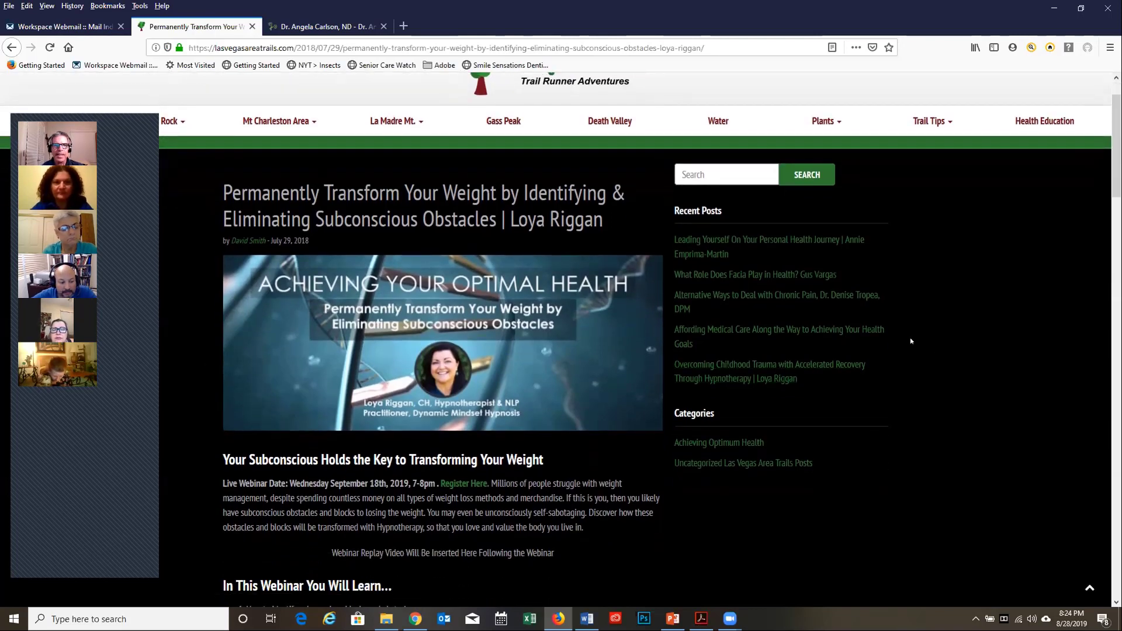
scroll(936, 343, up, 2)
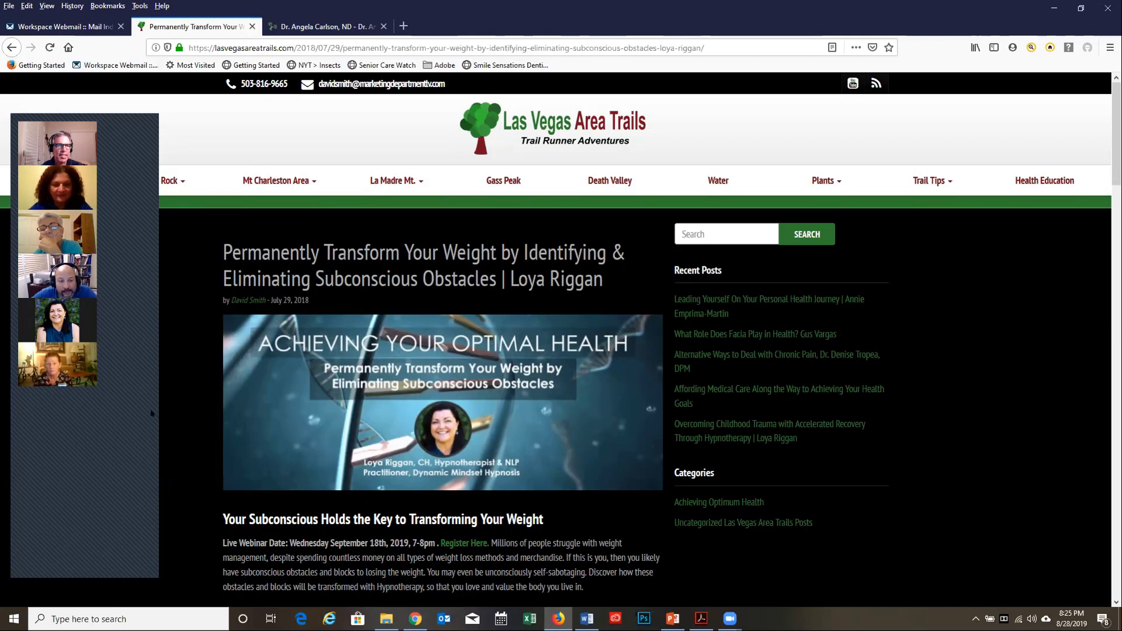
Switch to the zoom.us website in Chrome and sign in to the Zoom account
mouse_move(96, 397)
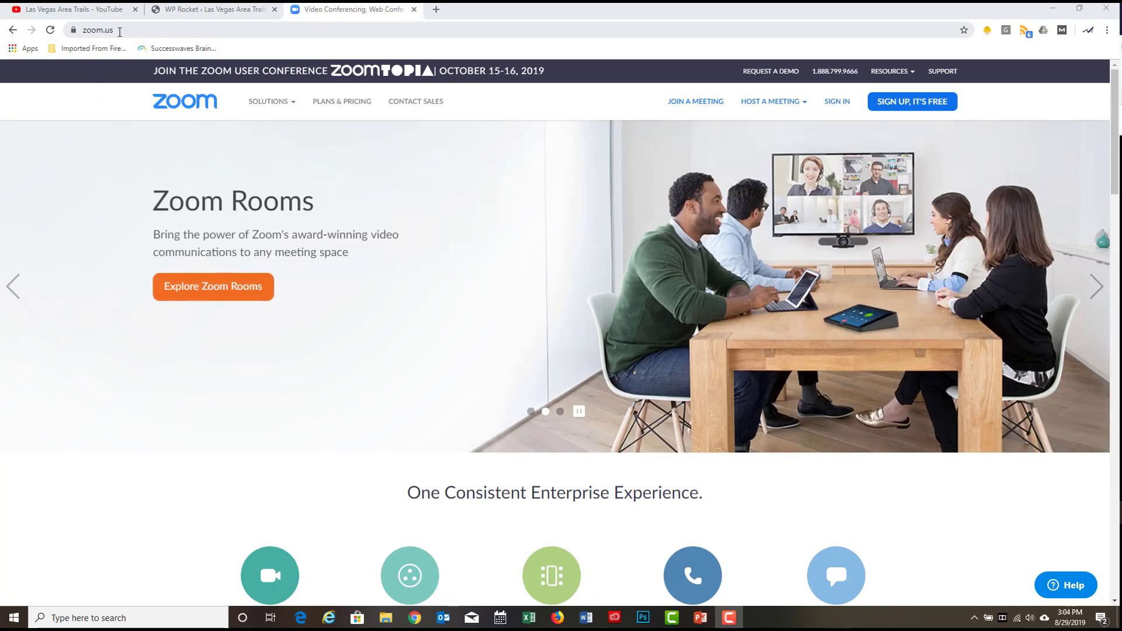
mouse_move(907, 93)
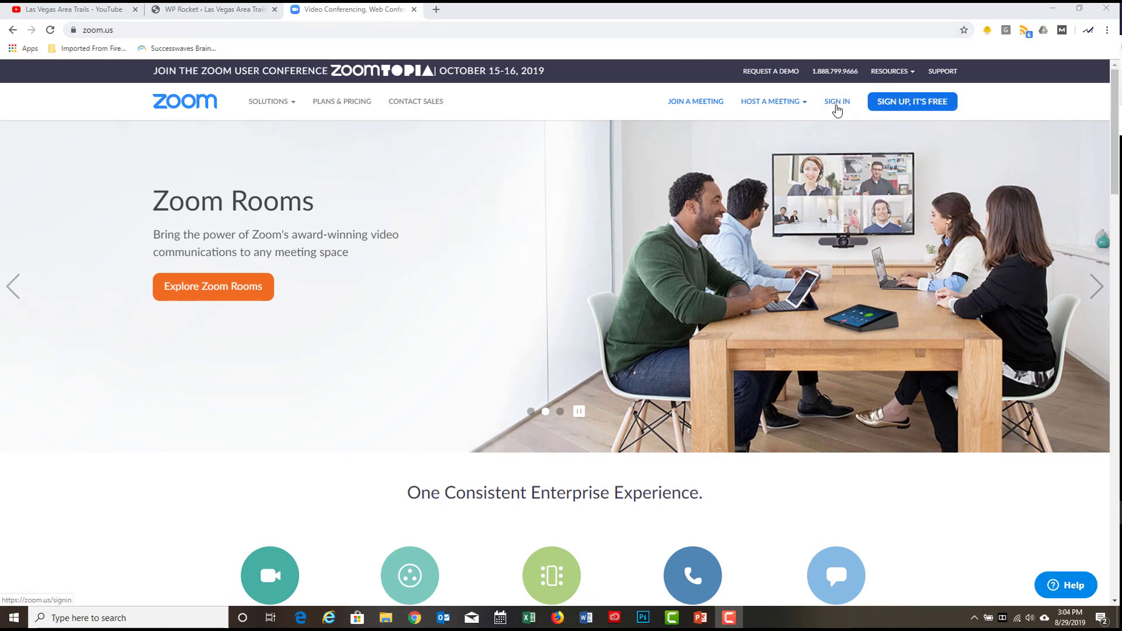
click(836, 103)
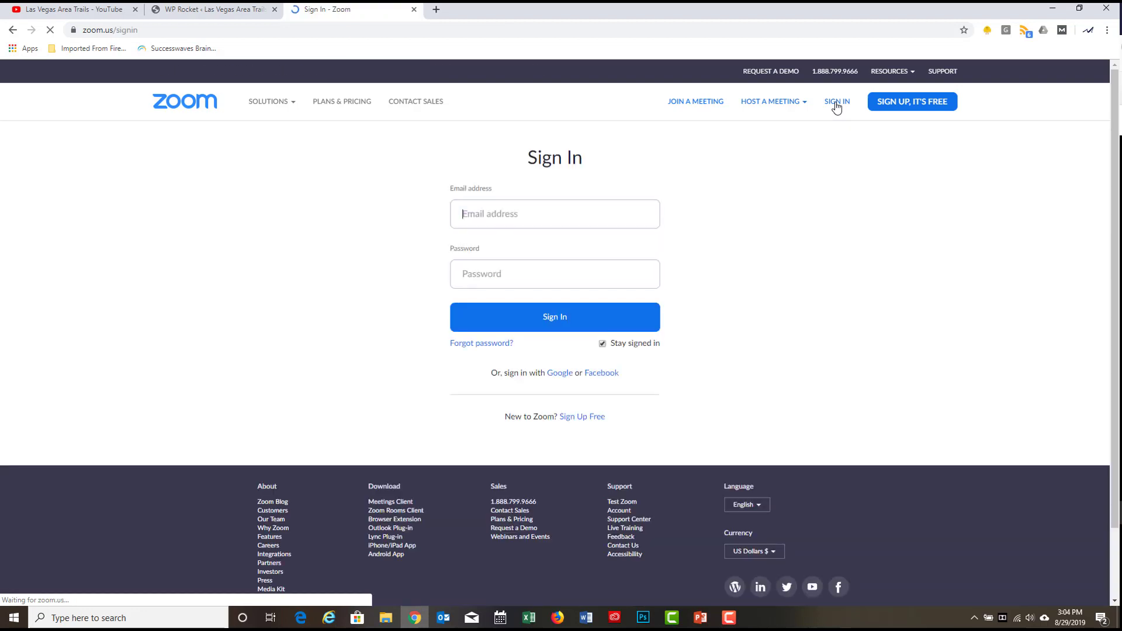
click(562, 323)
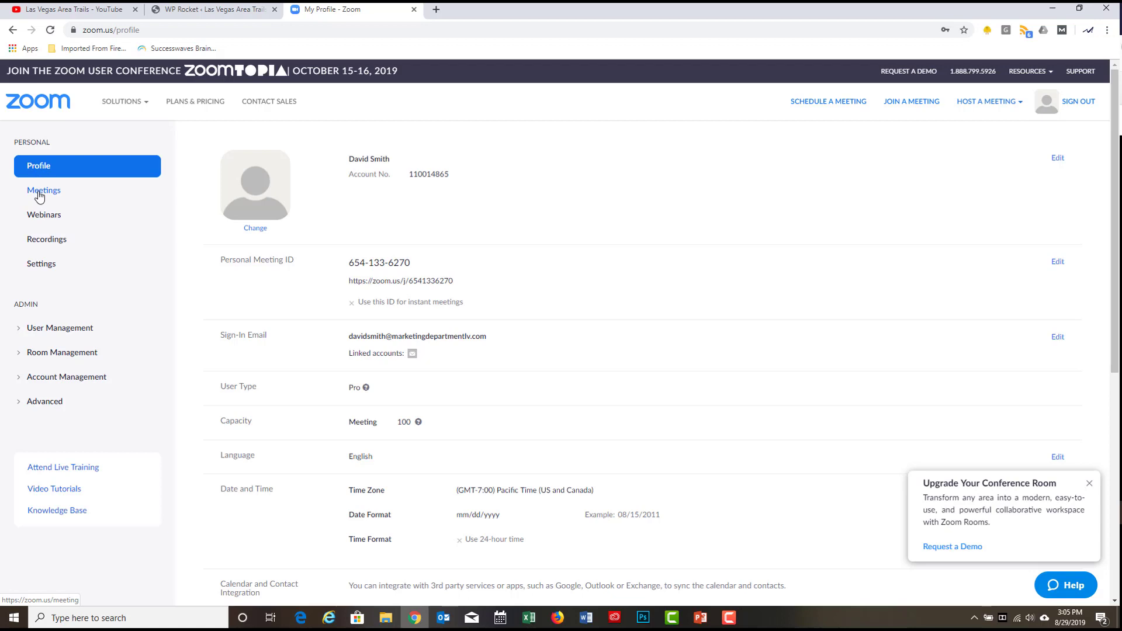
Open the upcoming meetings list, review the Achieving Your Optimal Health occurrences through September and dismiss the YouTube notification
click(40, 196)
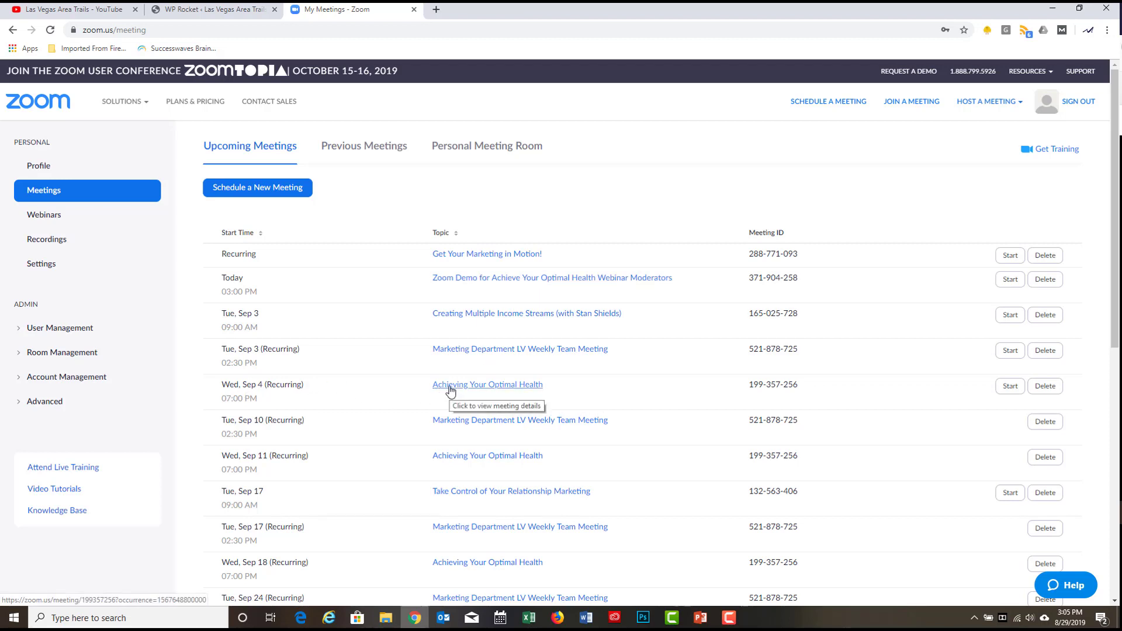
scroll(450, 390, down, 1)
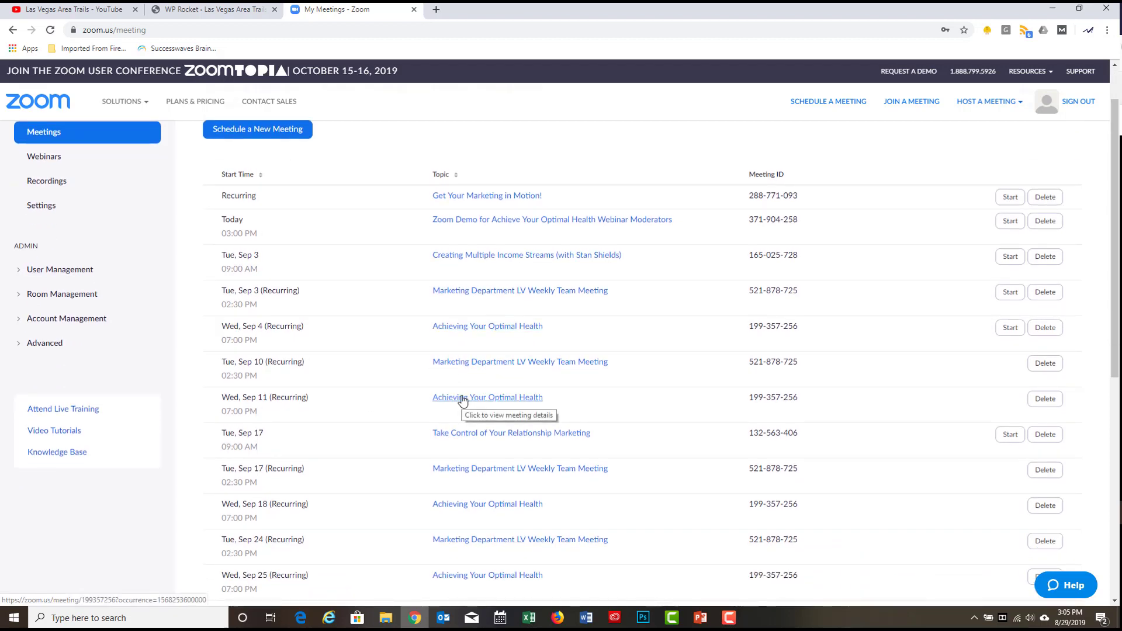
scroll(362, 401, down, 1)
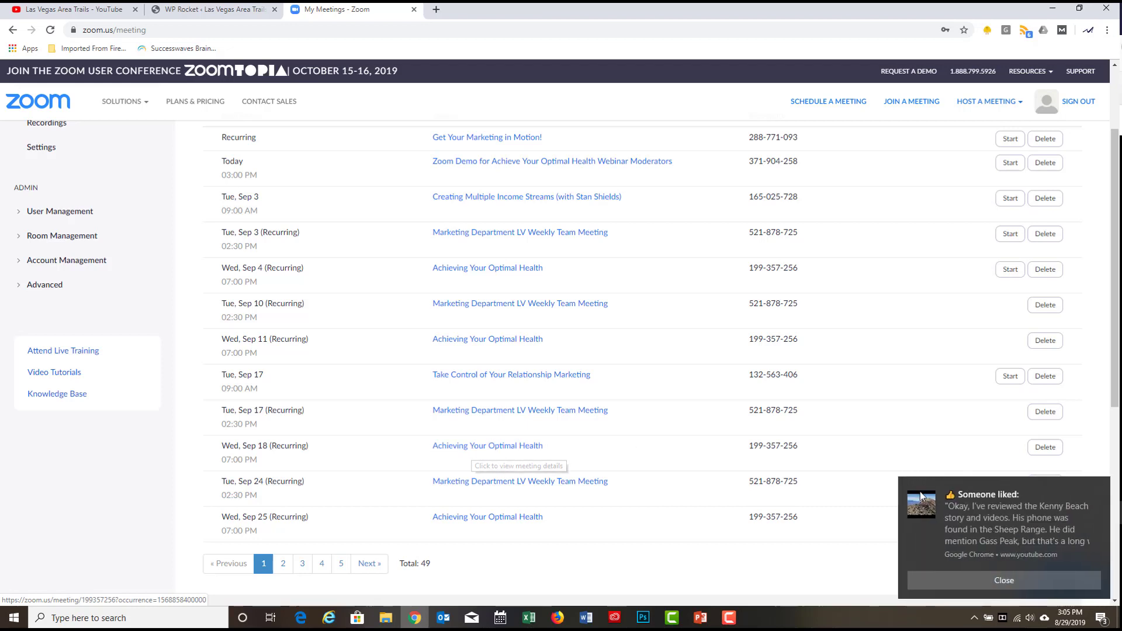
click(1100, 489)
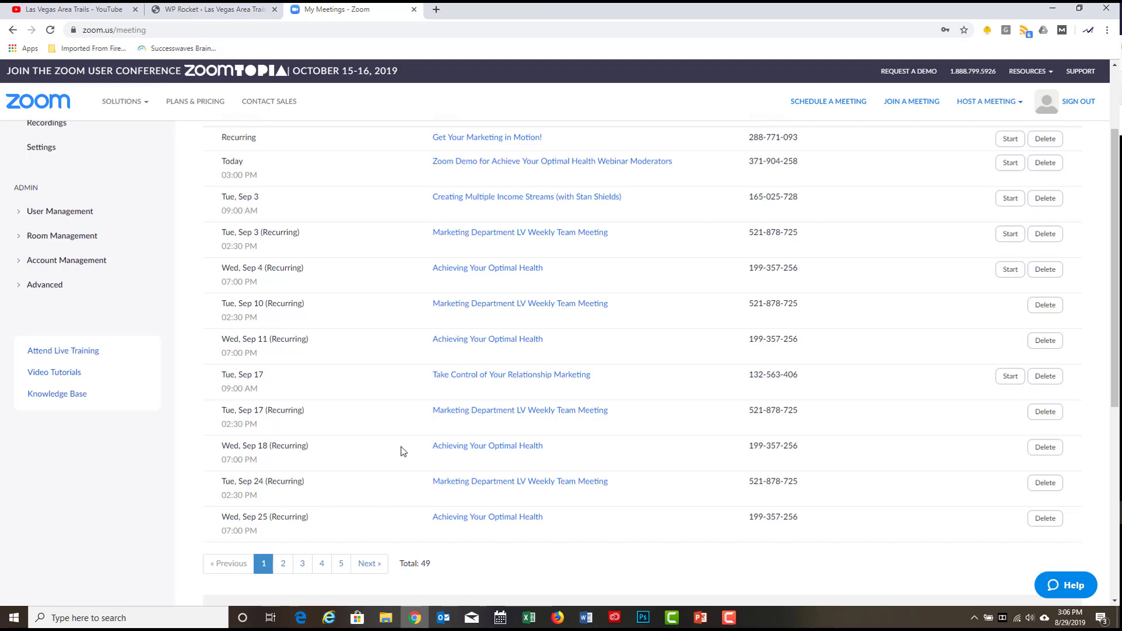
Open the September 18 Achieving Your Optimal Health meeting, review its details and registration settings, and return to the meetings list
click(464, 447)
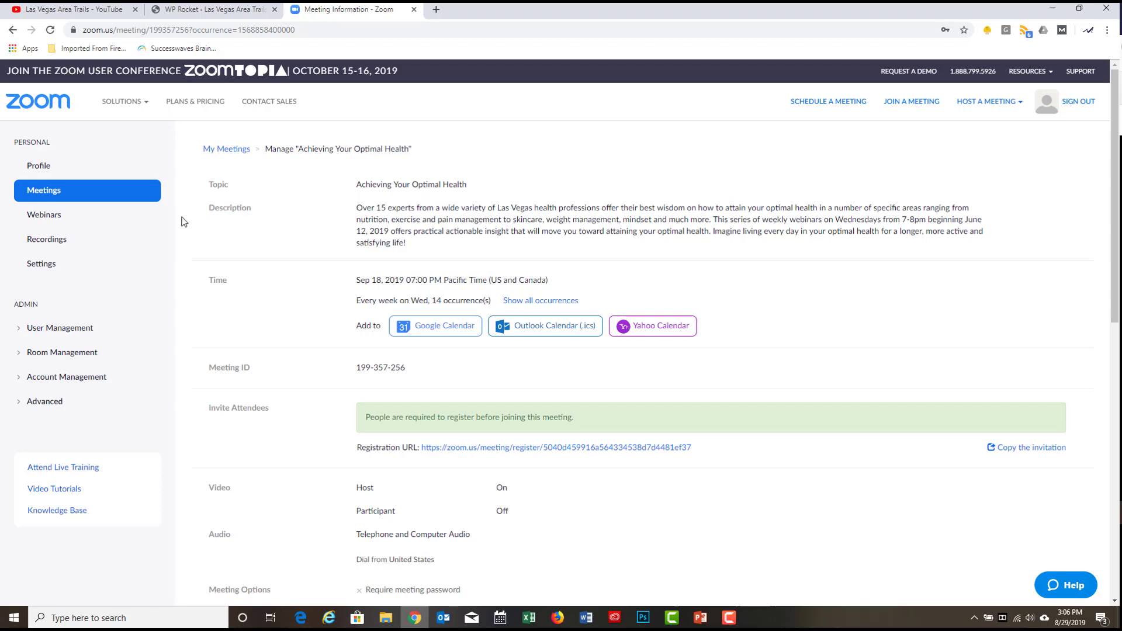
scroll(806, 286, down, 10)
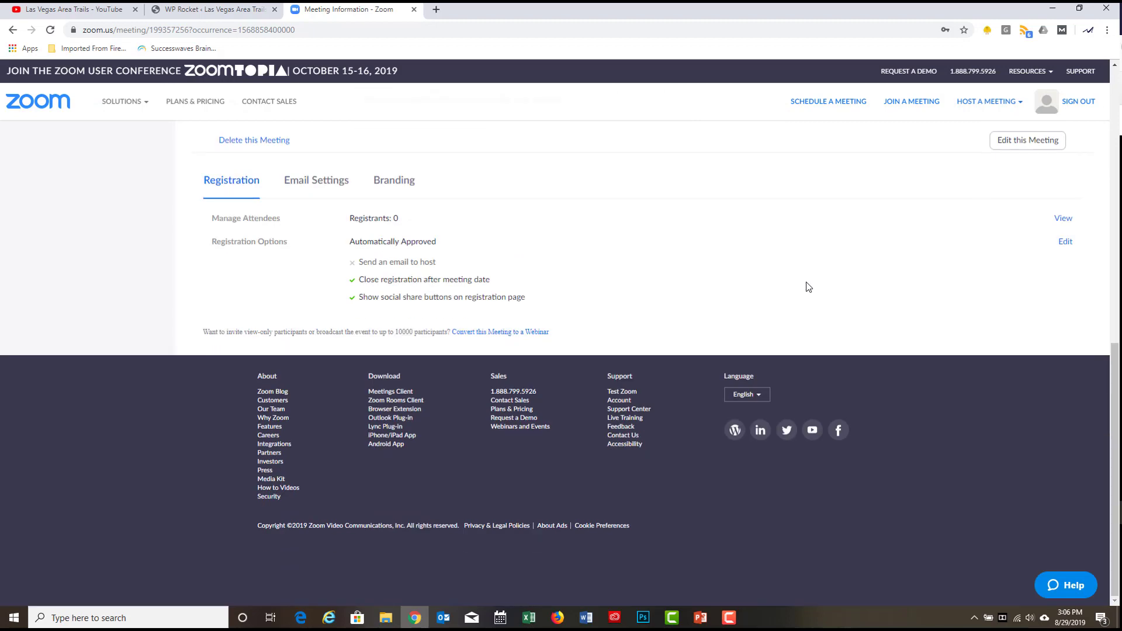
scroll(808, 287, up, 10)
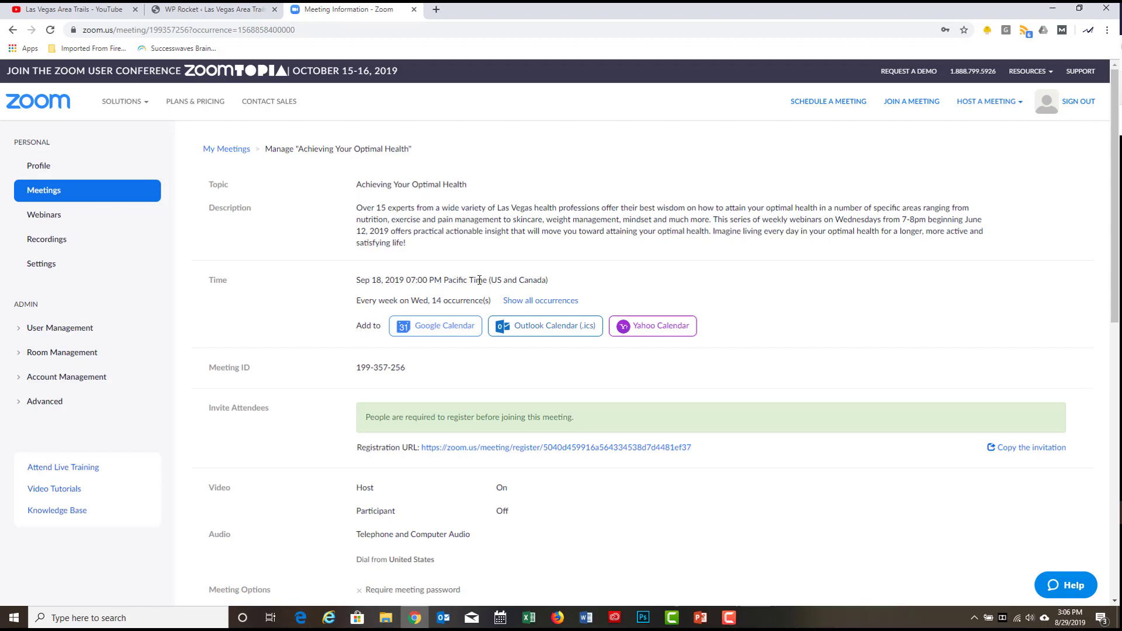
click(12, 32)
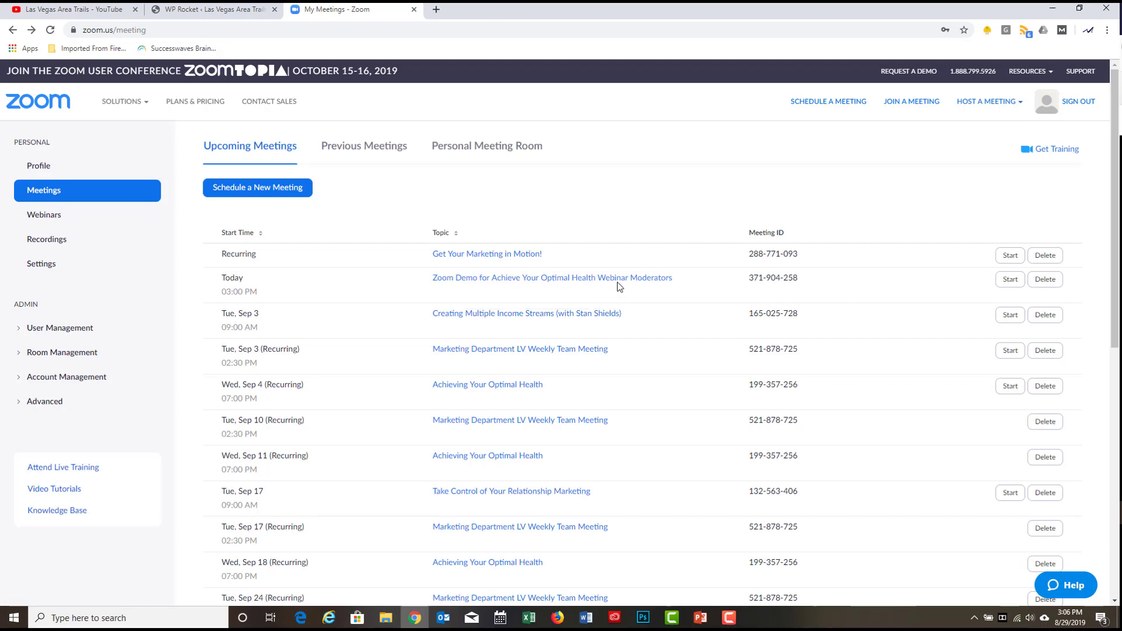
View the details and start option of today's "Zoom Demo for Achieve Your Optimal Health Webinar Moderators" meeting, and return to the meetings list
click(570, 283)
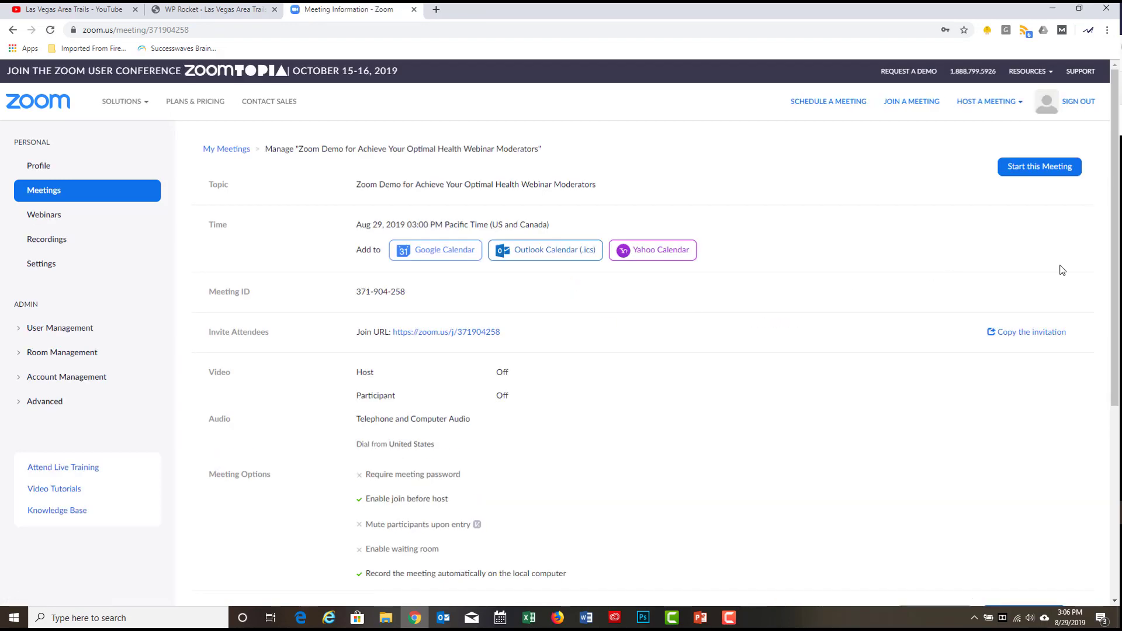
click(1022, 170)
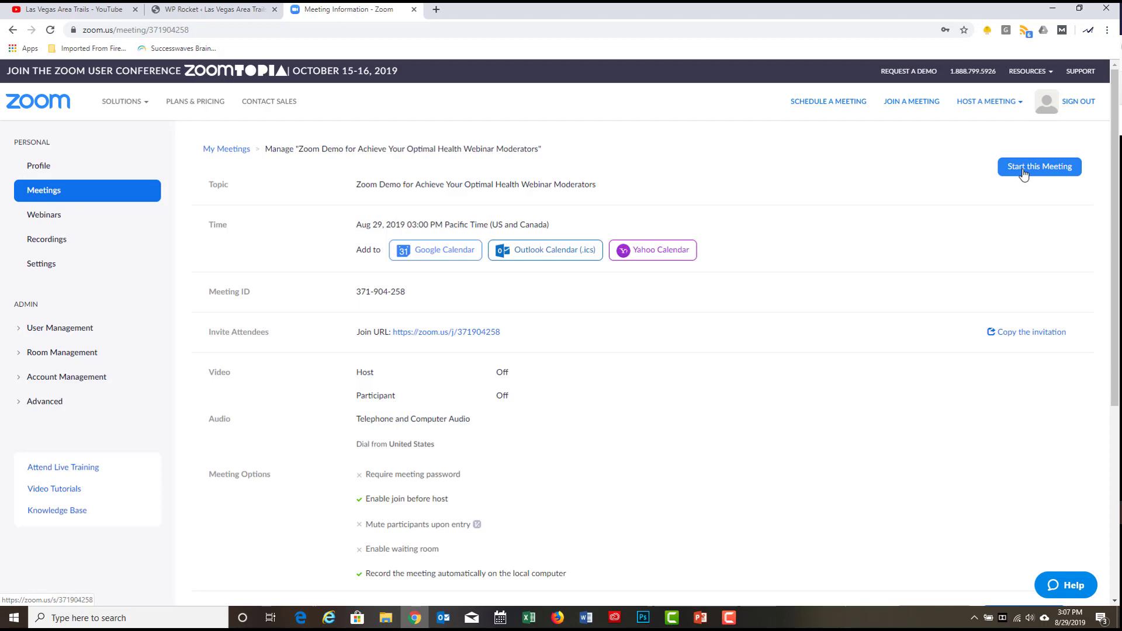
click(1021, 171)
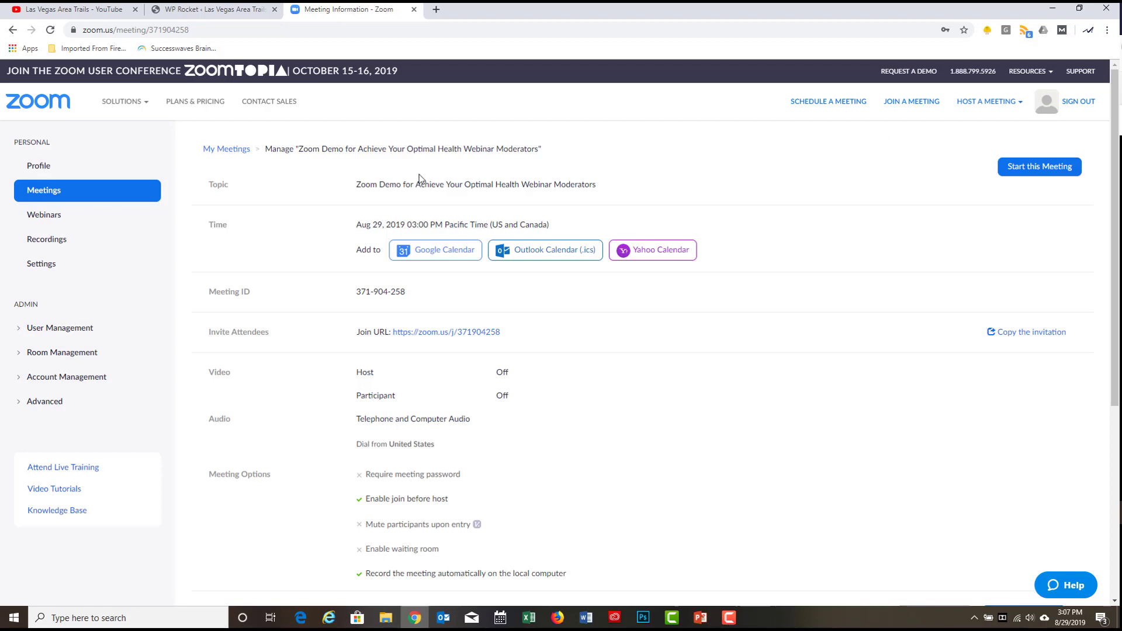
click(36, 193)
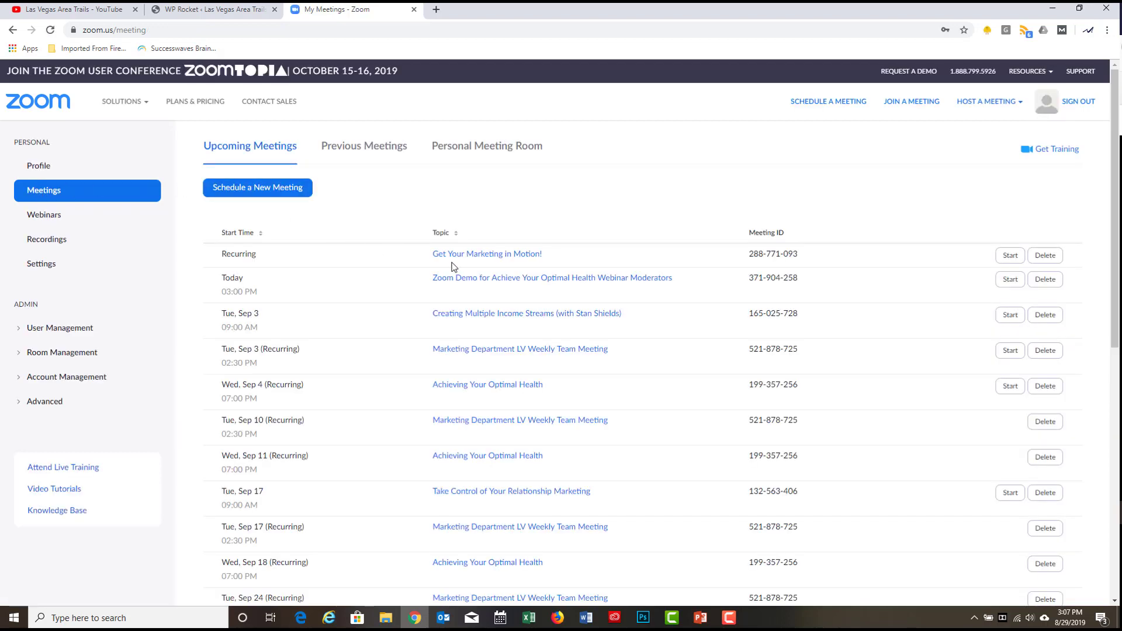
Start the "Zoom Demo for Achieve Your Optimal Health Webinar Moderators" meeting and join it with computer audio
click(498, 278)
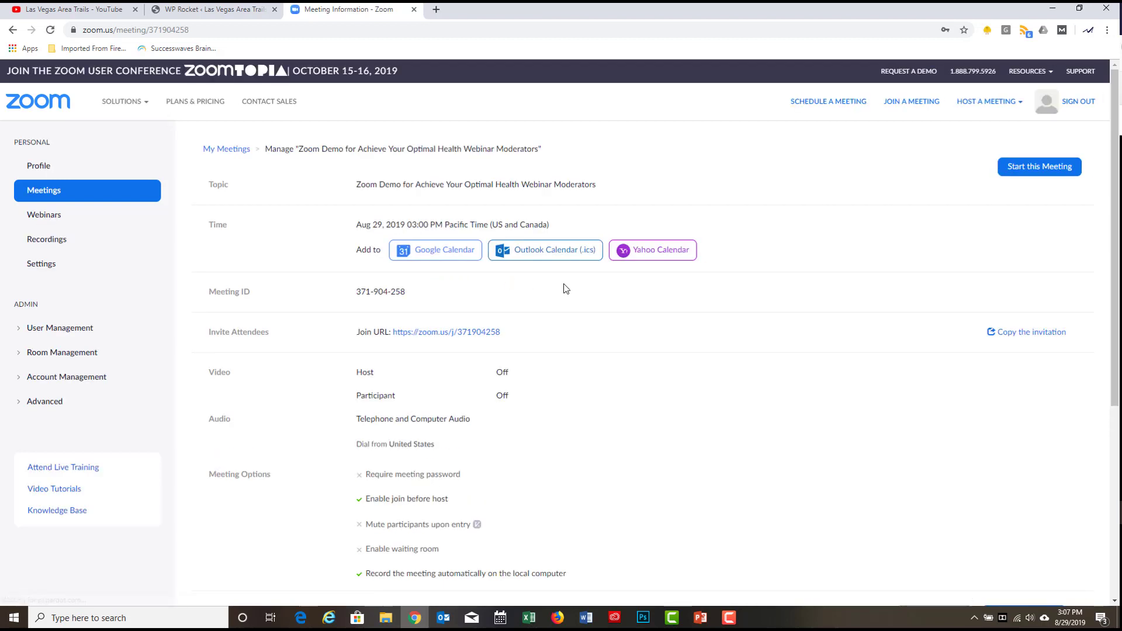
click(1030, 167)
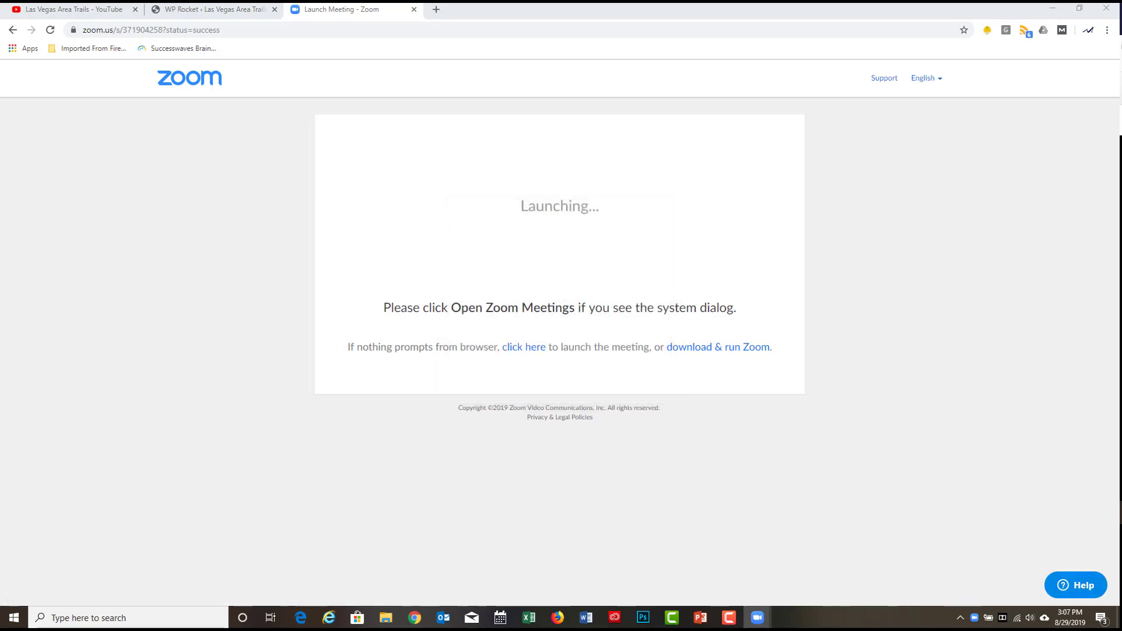
drag(712, 351, 519, 205)
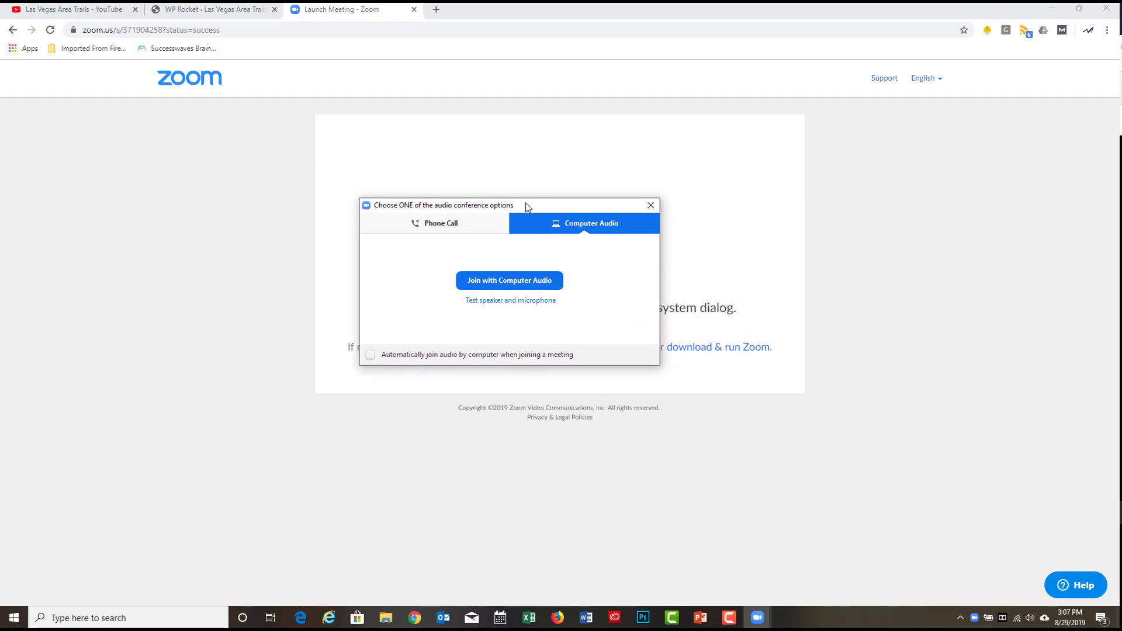
drag(525, 207, 220, 168)
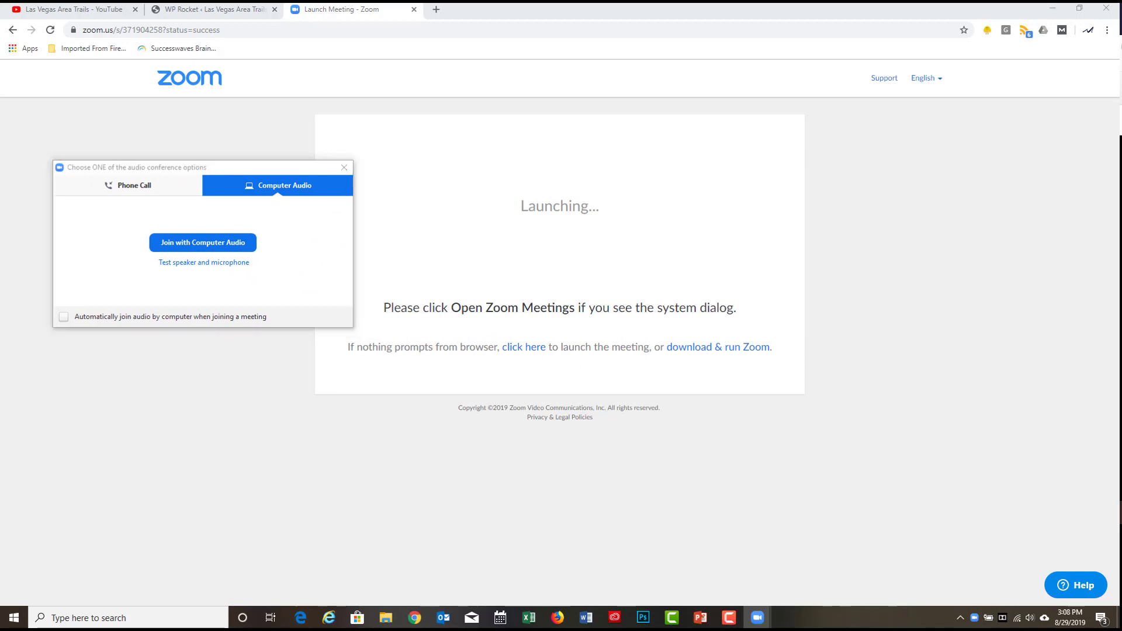
drag(1056, 260, 741, 96)
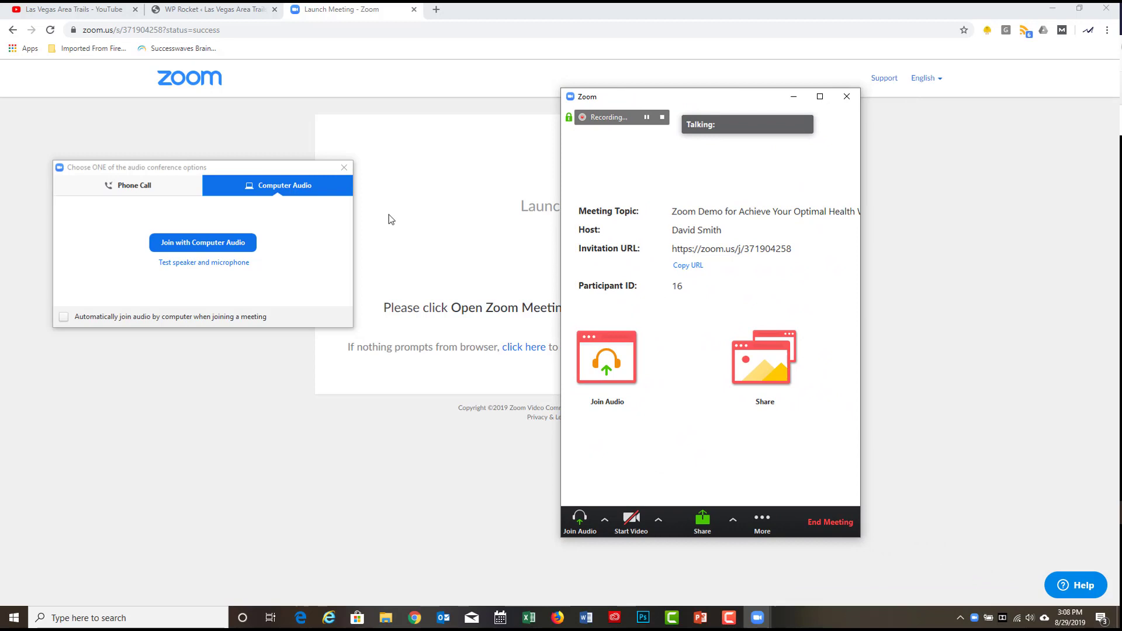
click(199, 245)
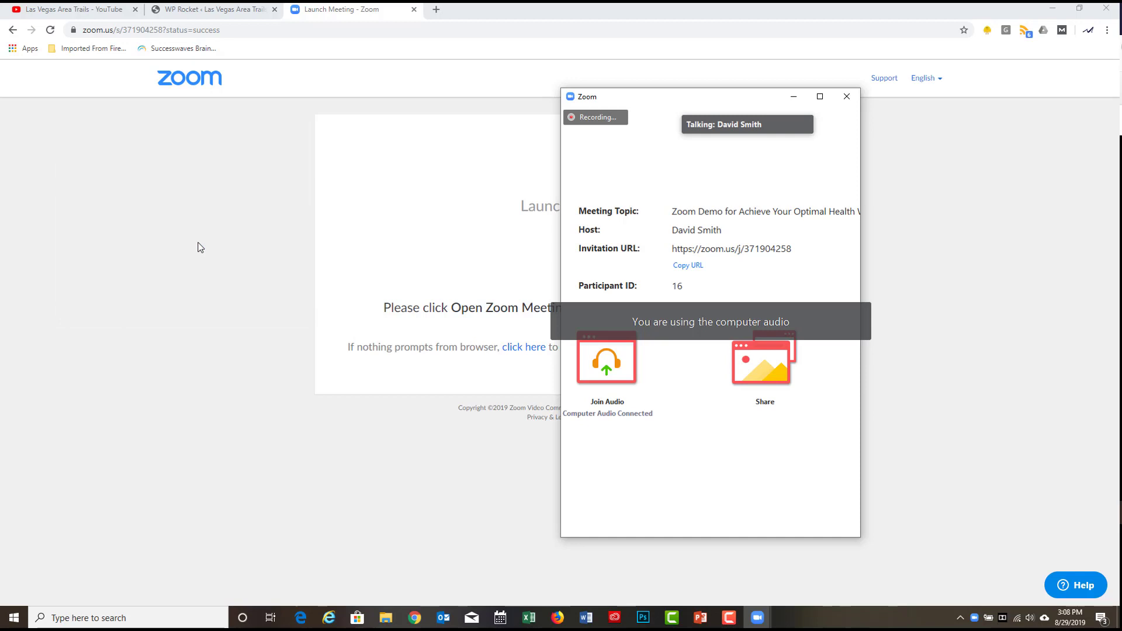
Turn on the host's video in the Zoom meeting and reposition the meeting window
mouse_move(729, 322)
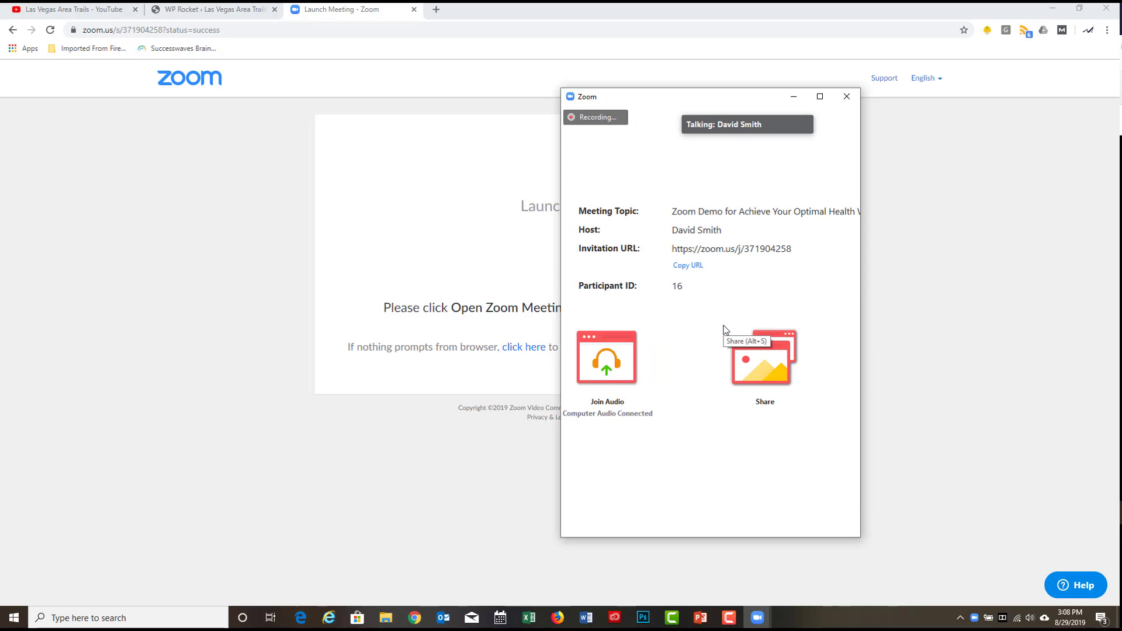
mouse_move(678, 123)
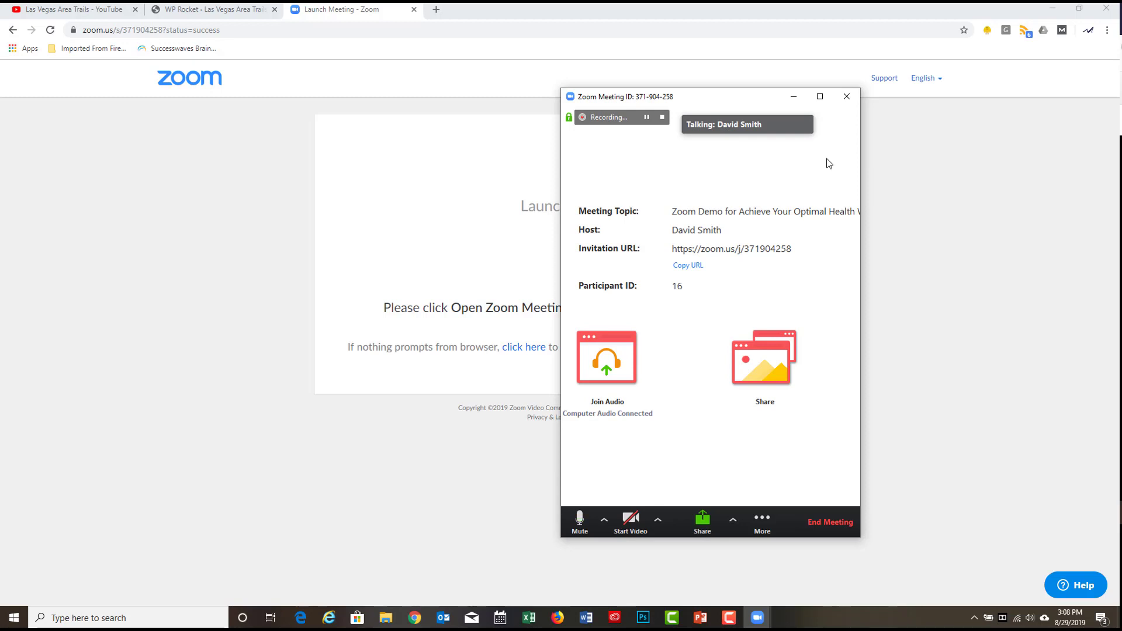
click(631, 521)
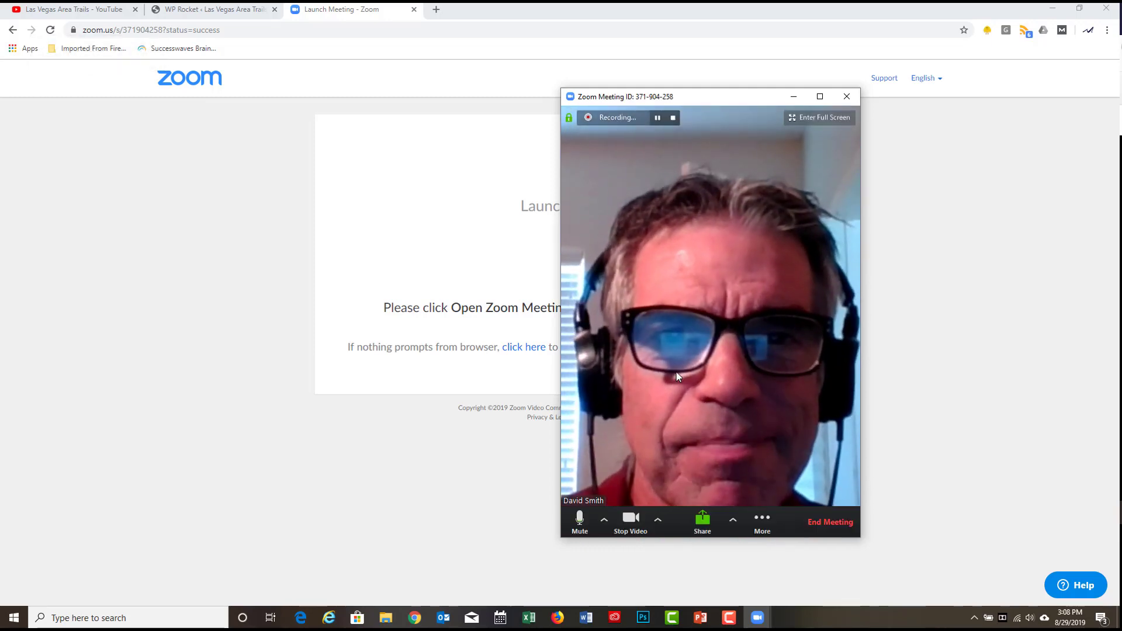
drag(728, 101, 753, 100)
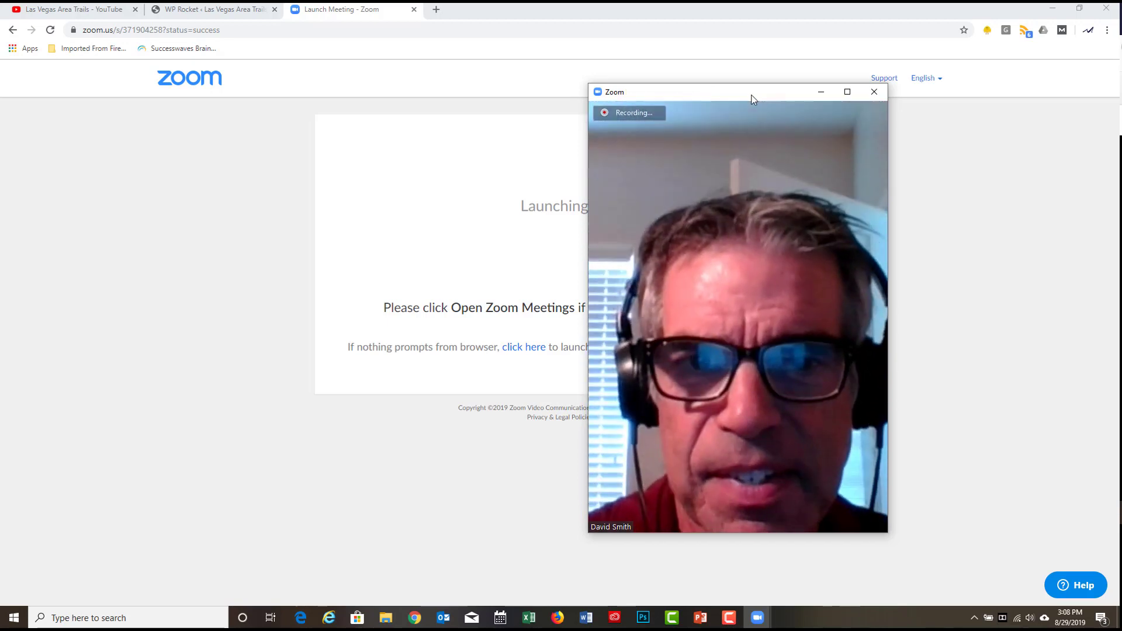
Share Screen 1 in the meeting and reposition the floating video thumbnail
mouse_move(734, 93)
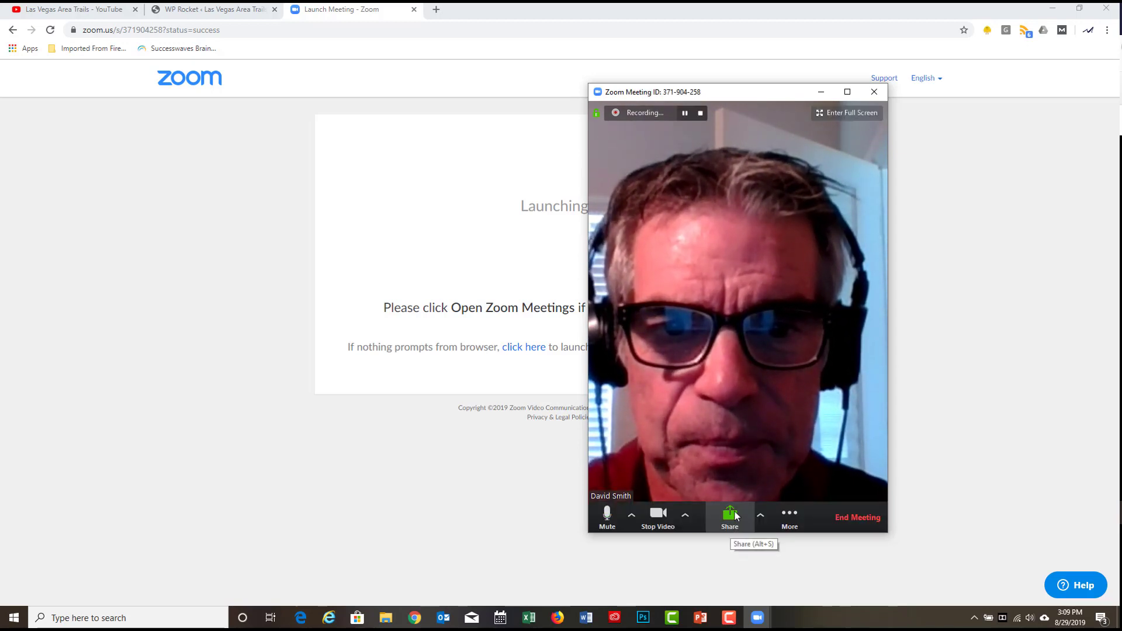
click(733, 514)
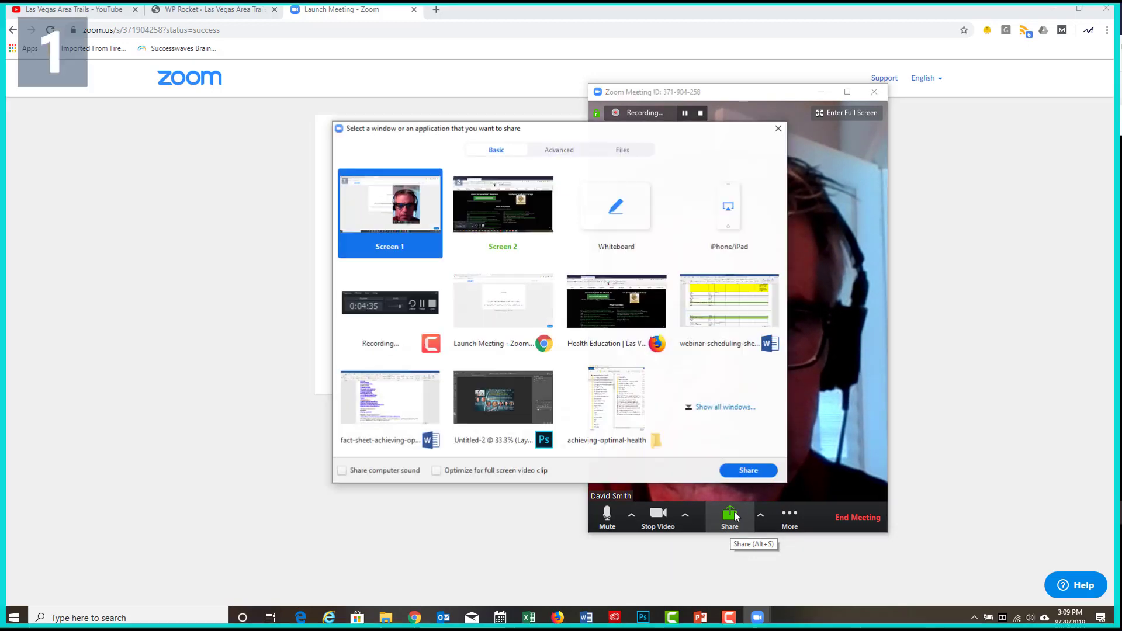
click(747, 471)
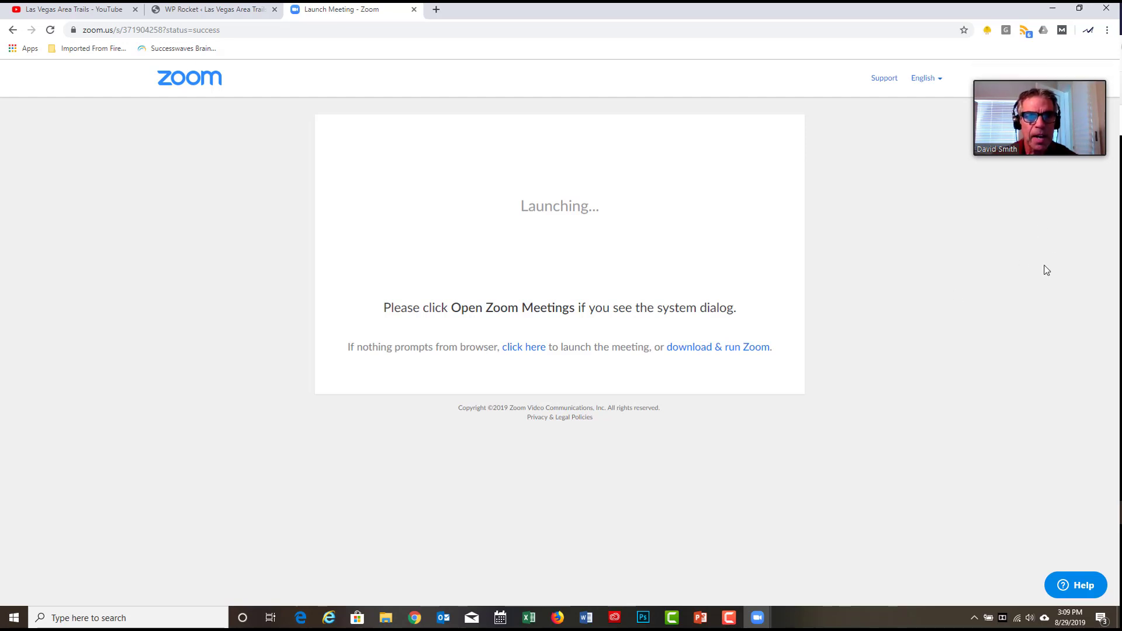
mouse_move(1061, 77)
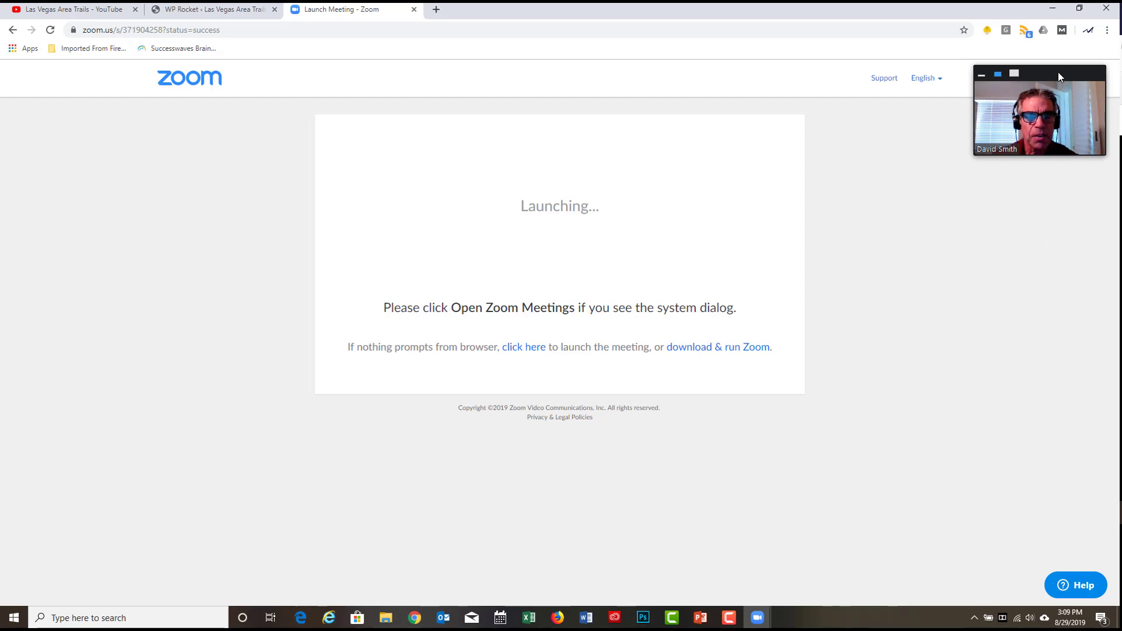
drag(1063, 76, 1067, 72)
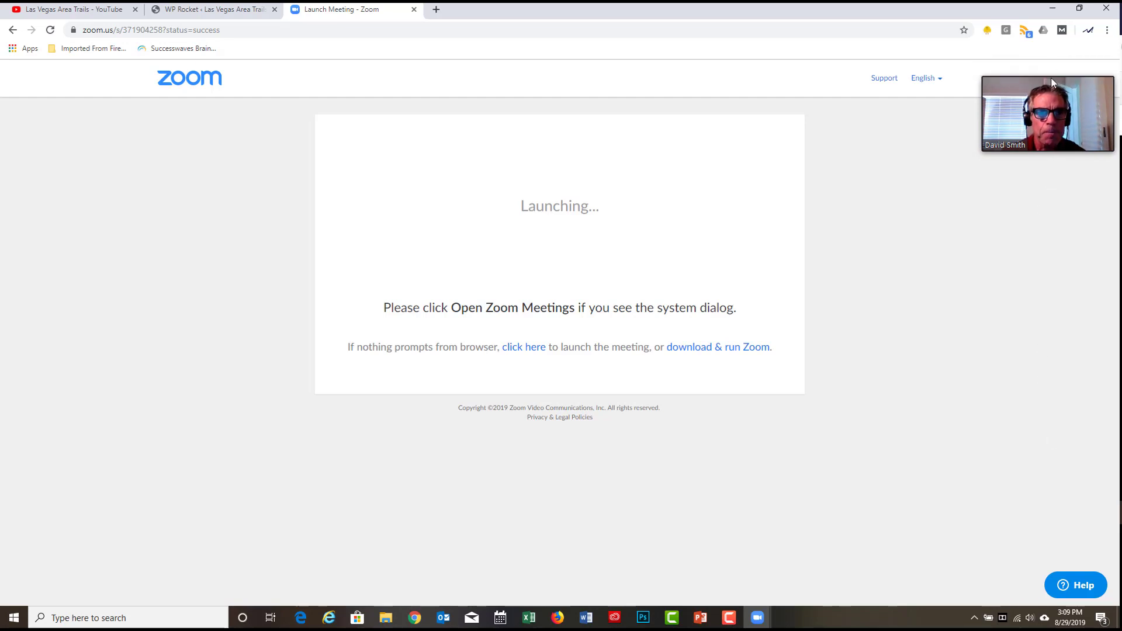
mouse_move(1058, 77)
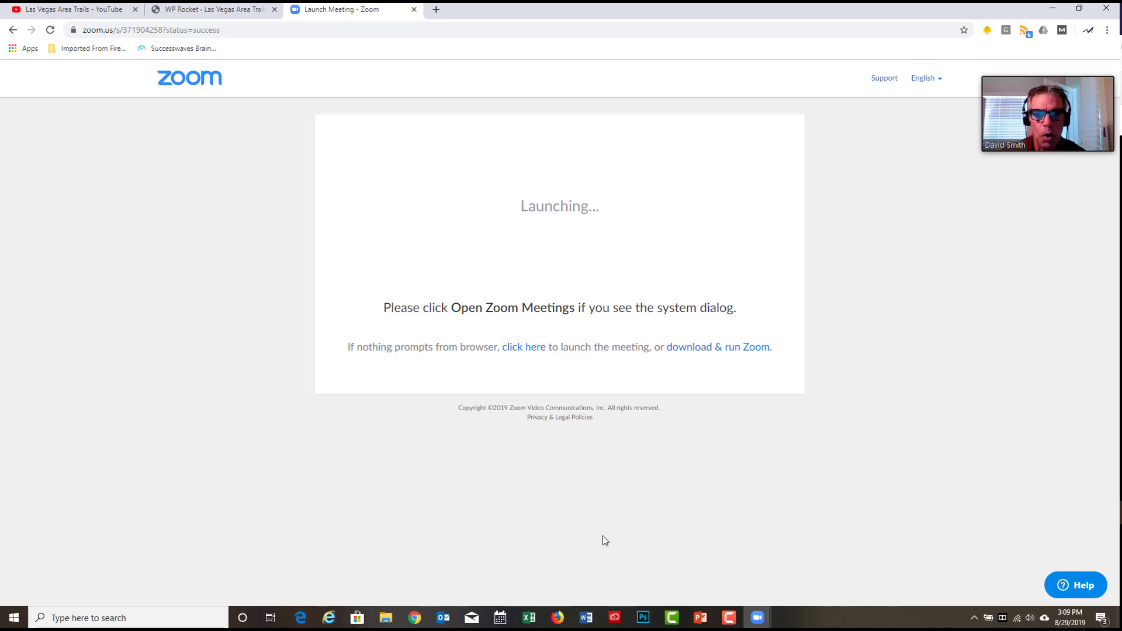
Switch to the Achieving Your Optimal Health presentation in PowerPoint and place the floating video over the first slide thumbnails
click(698, 619)
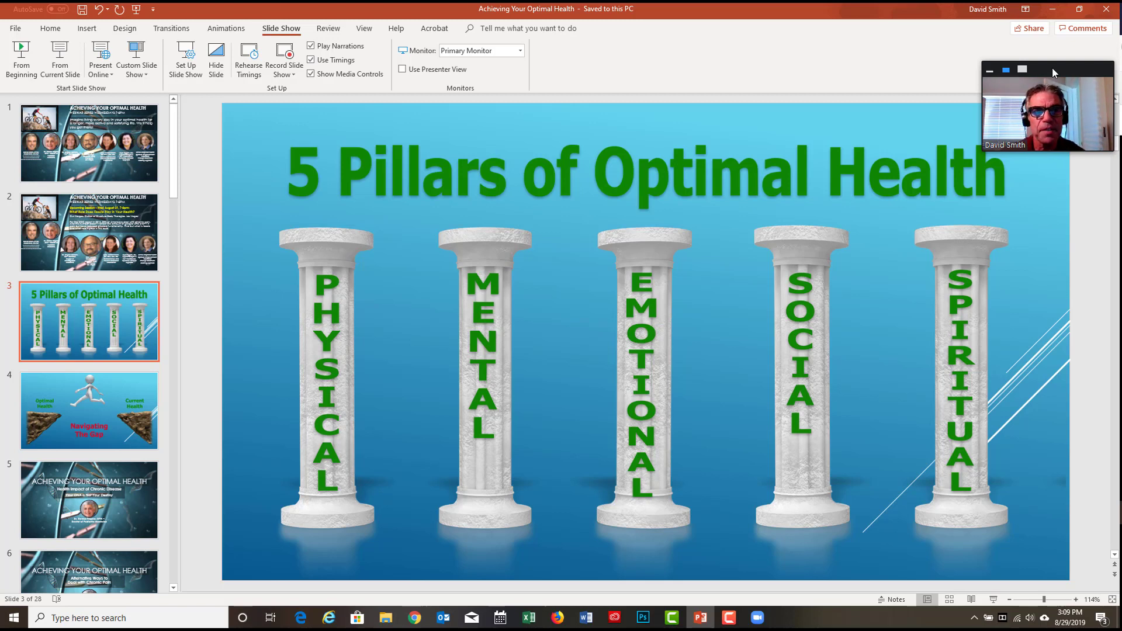
drag(1054, 73, 94, 118)
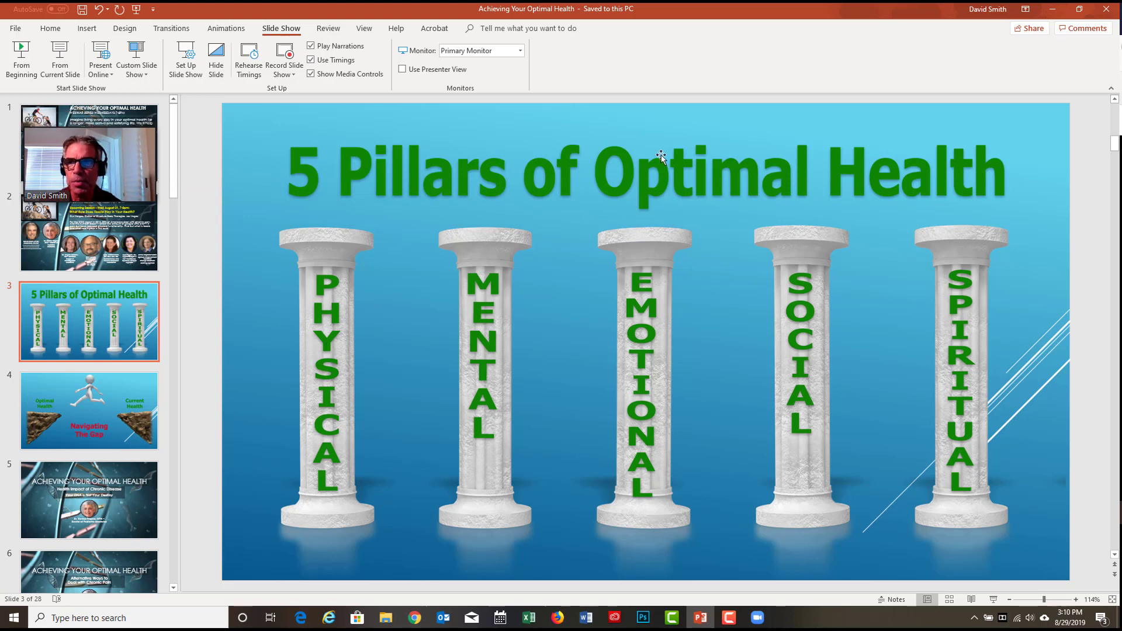
mouse_move(96, 124)
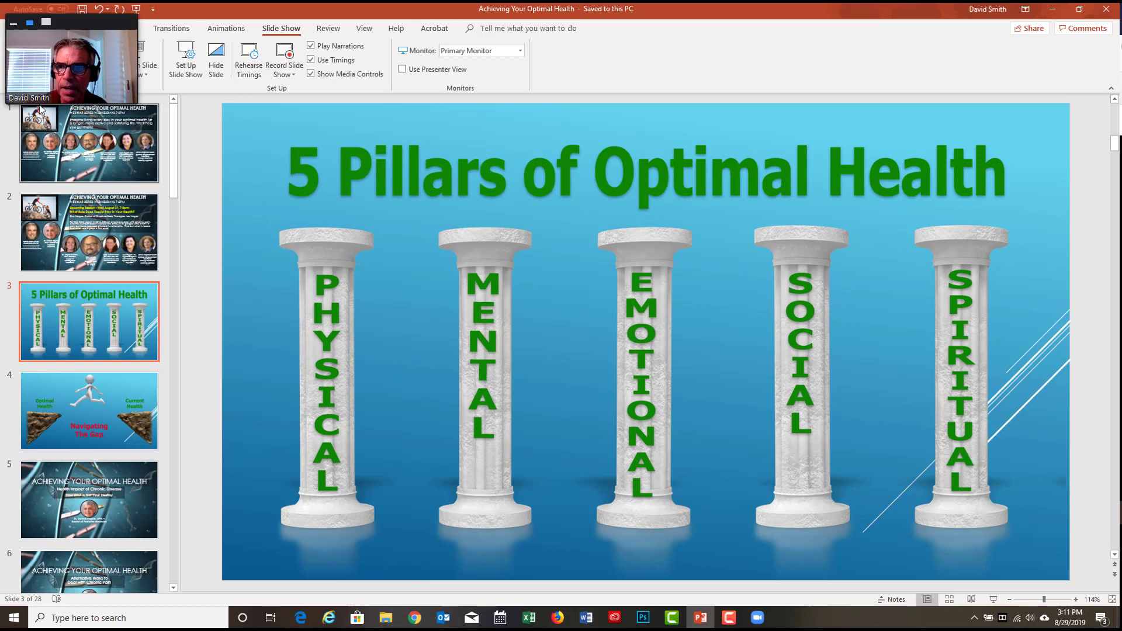
mouse_move(83, 33)
drag(83, 33, 101, 121)
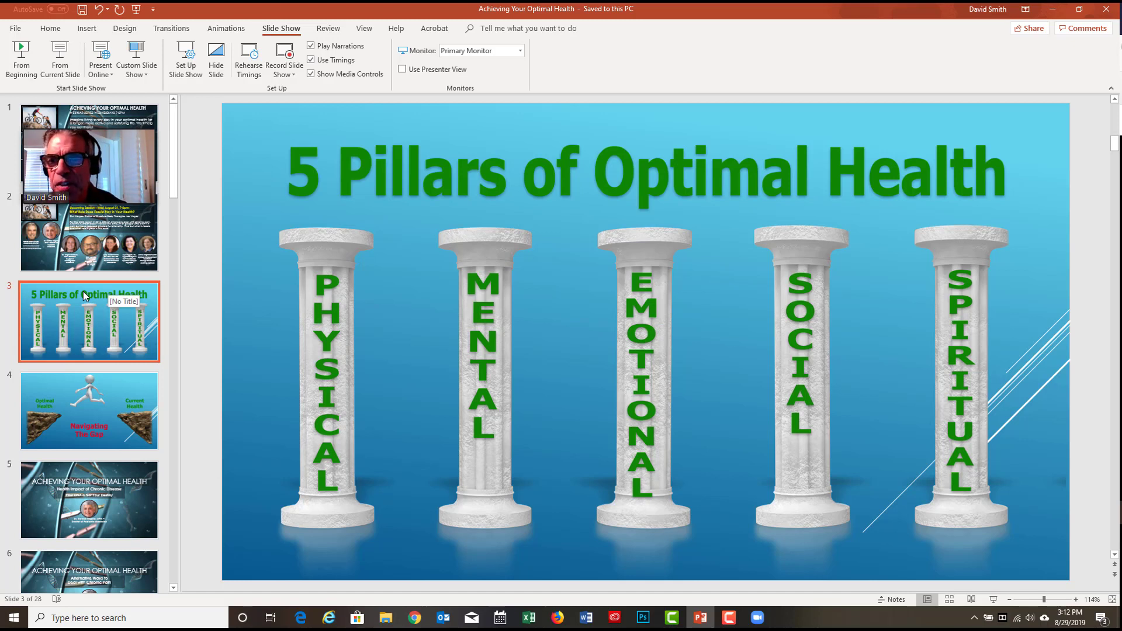
Show the "Navigating The Gap" slide, nudge the floating video up and advance to slide 7, "What Your Posture Says About Your Health"
click(106, 400)
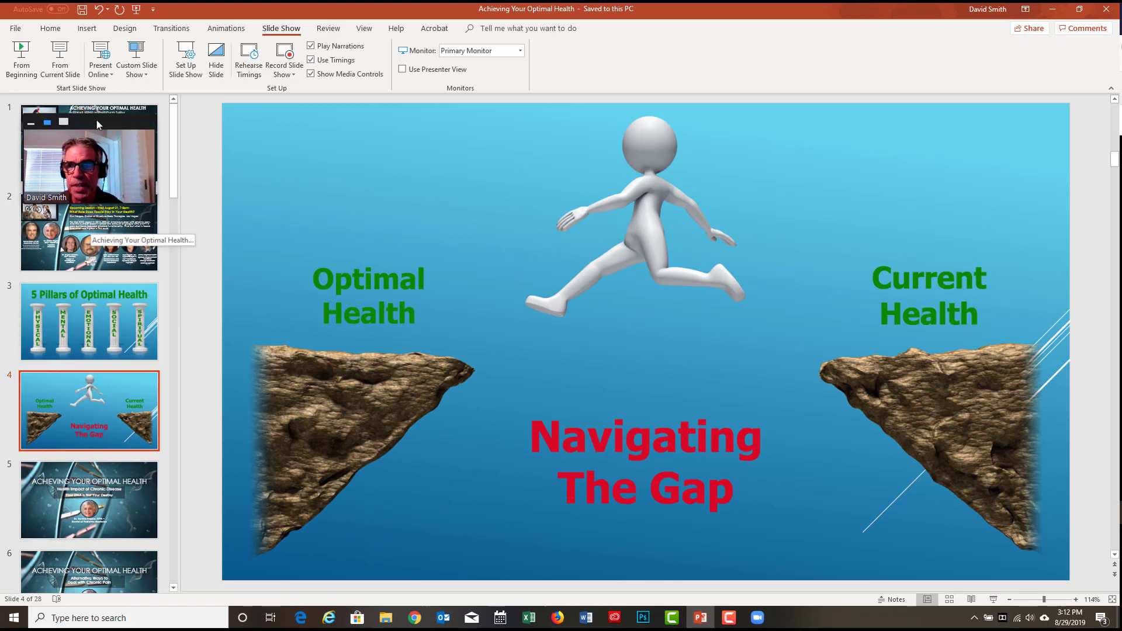
mouse_move(96, 120)
mouse_down()
mouse_move(159, 114)
mouse_move(96, 110)
mouse_up()
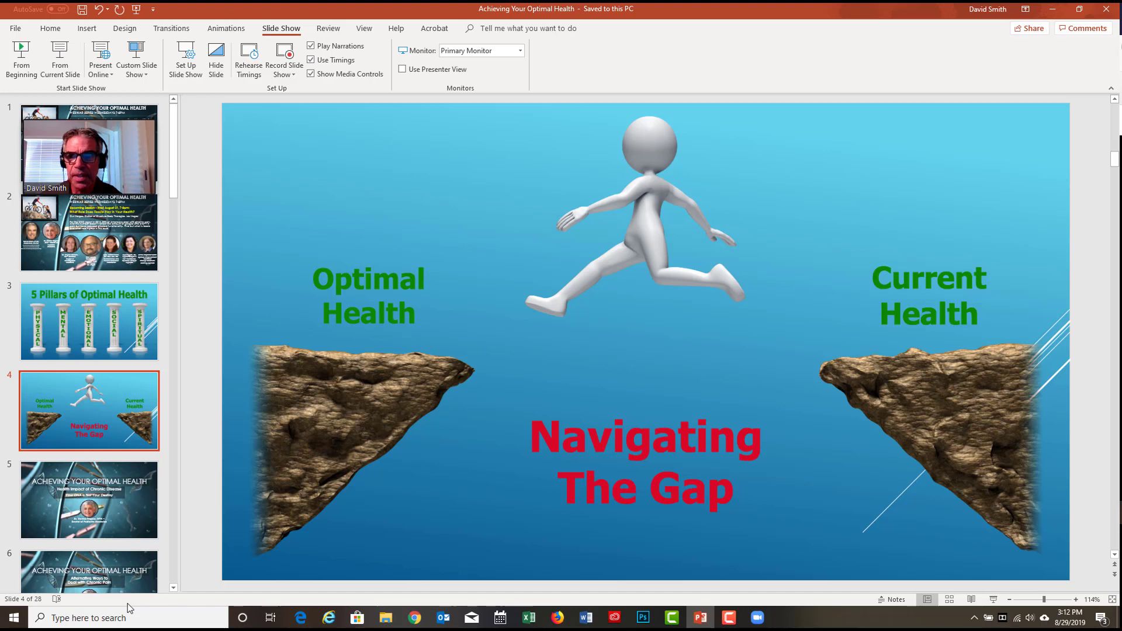
key(Down)
key(Down)
key(Down)
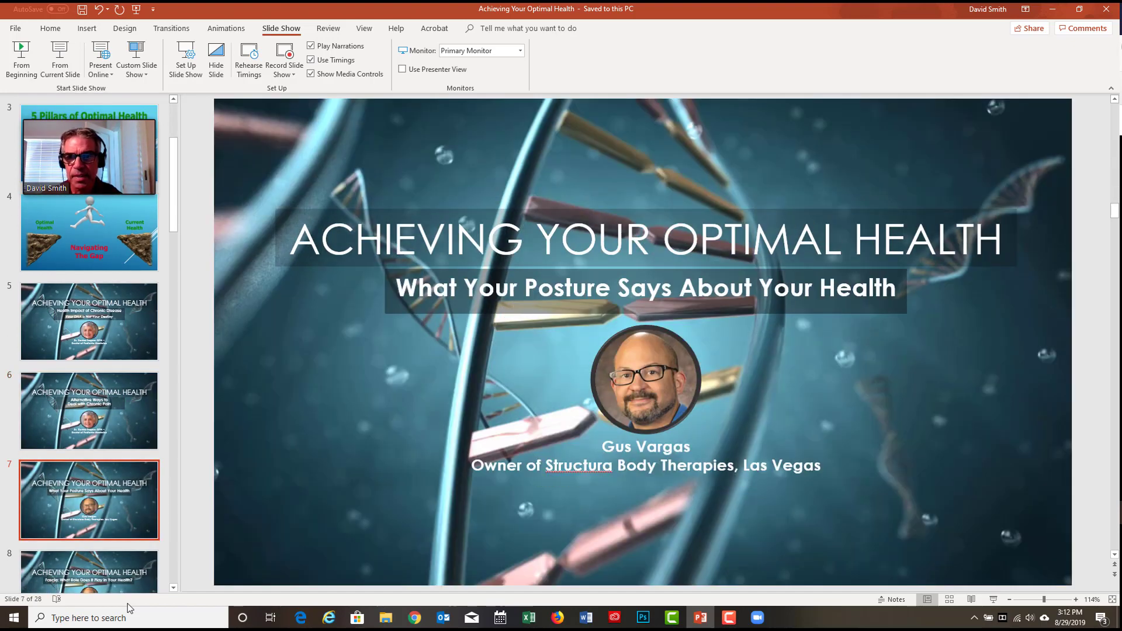
Go back through the presentation to slide 3, "5 Pillars of Optimal Health"
key(Up)
key(Up)
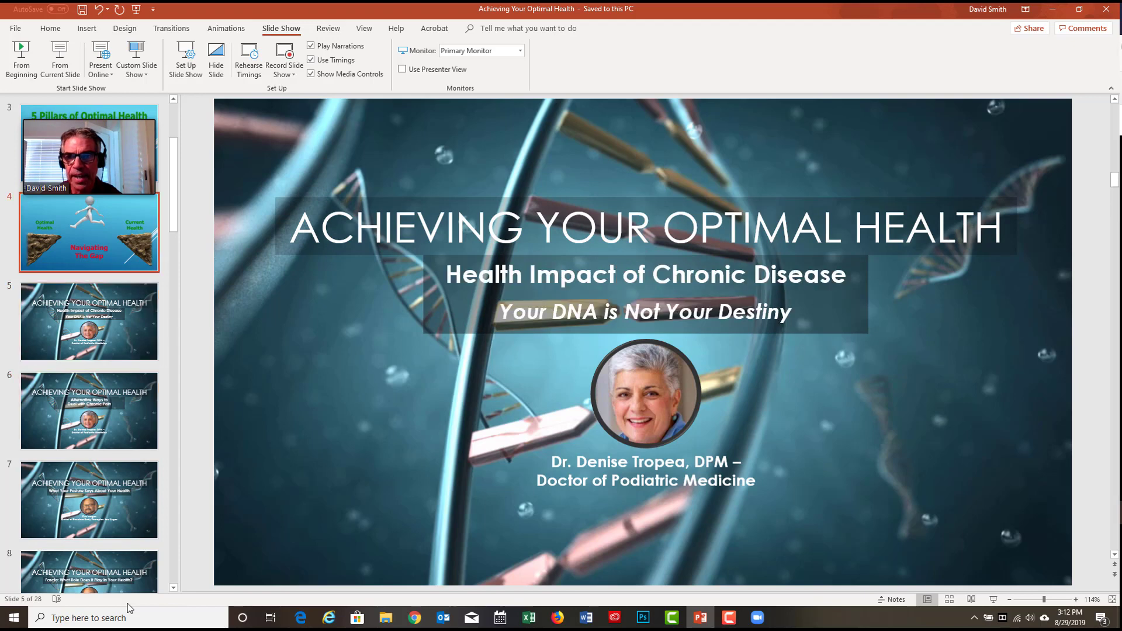
key(Up)
key(Up)
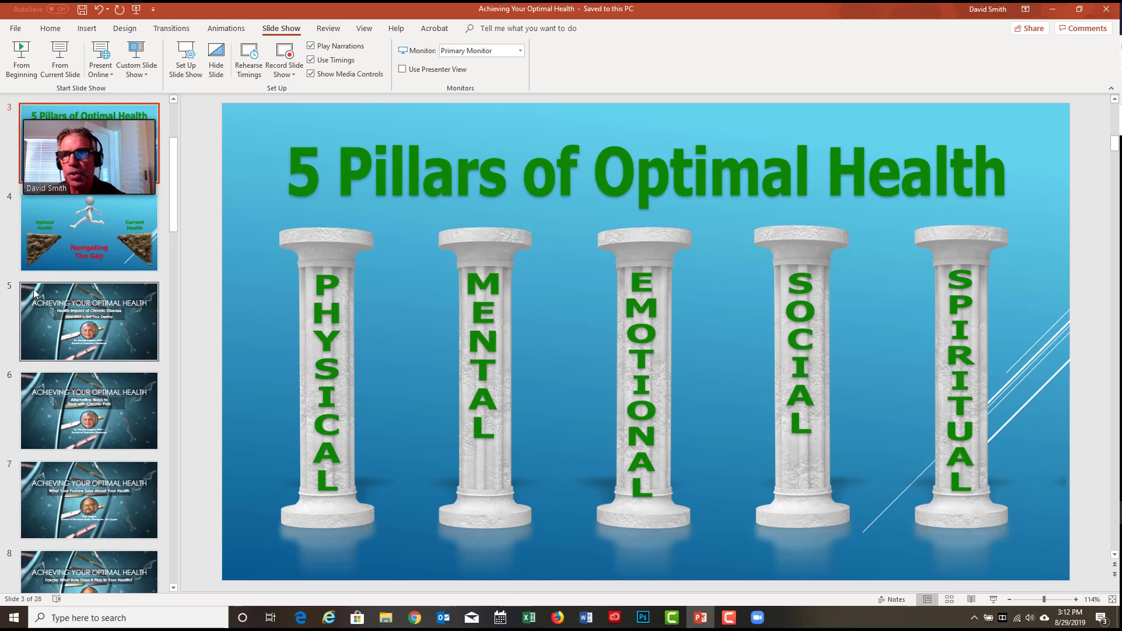
mouse_move(98, 147)
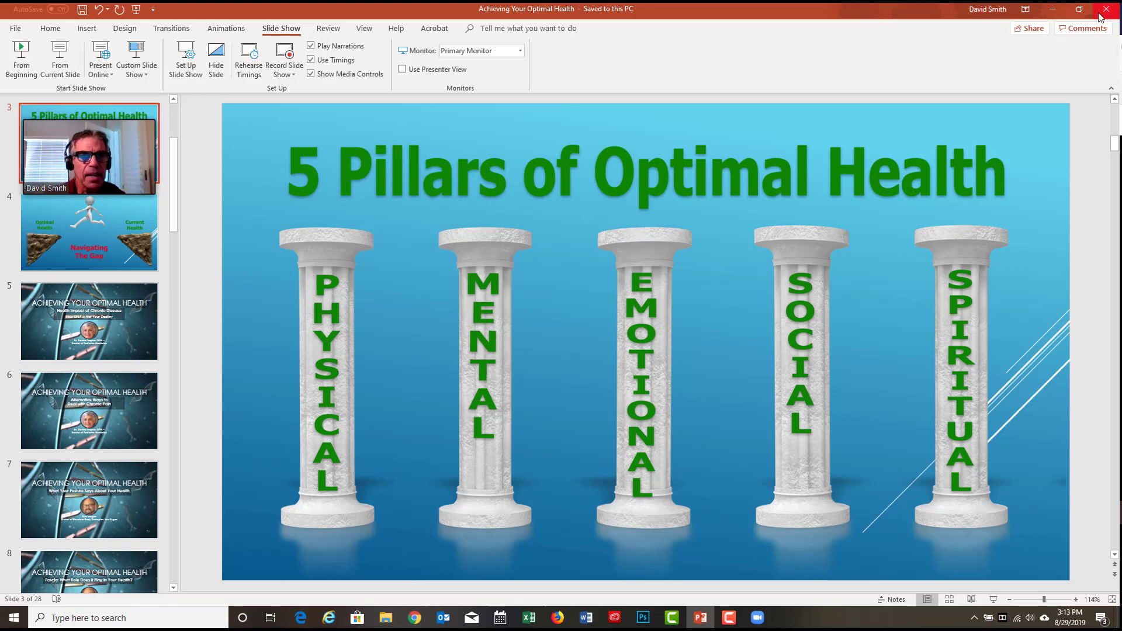
Minimize the presentation window and move the floating video up beside the Zoom logo on the browser page
click(1052, 10)
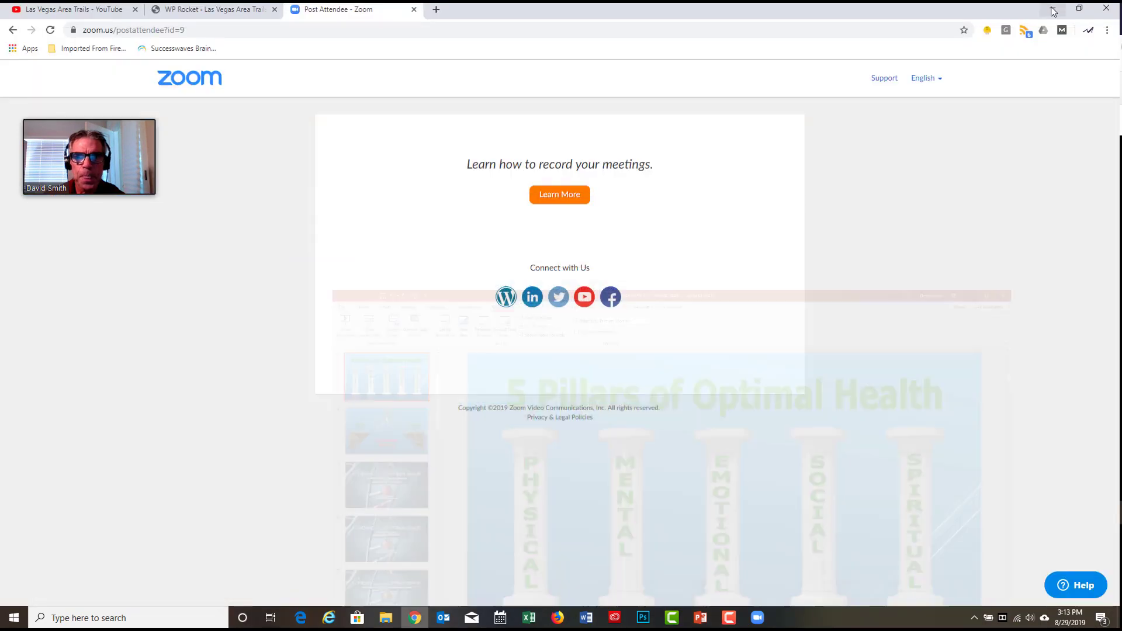
mouse_move(106, 114)
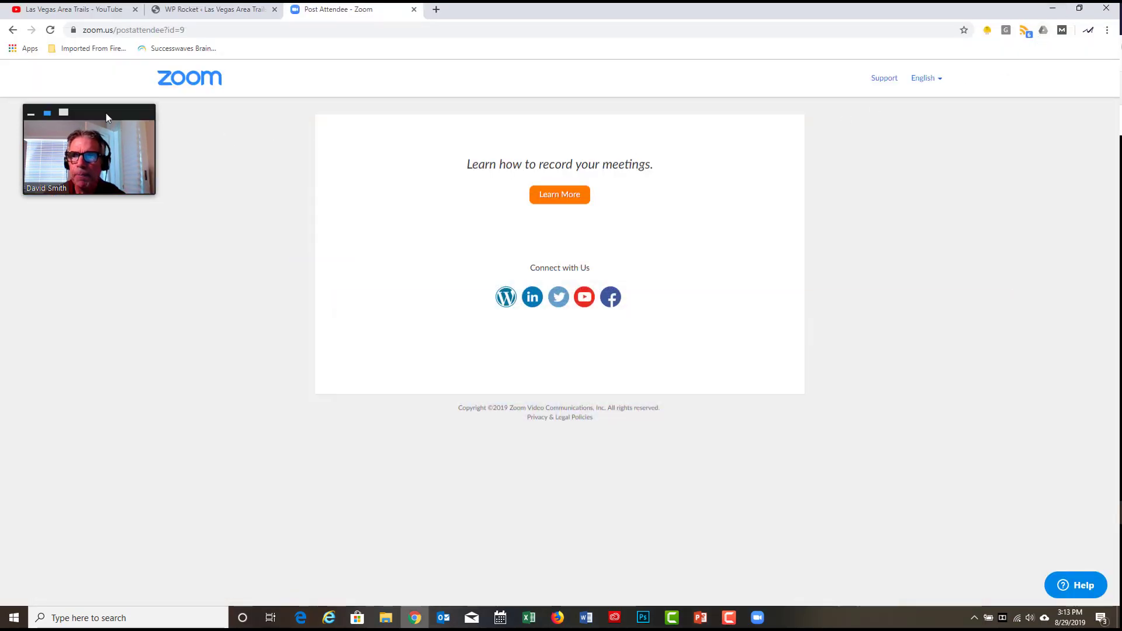
drag(106, 114, 89, 69)
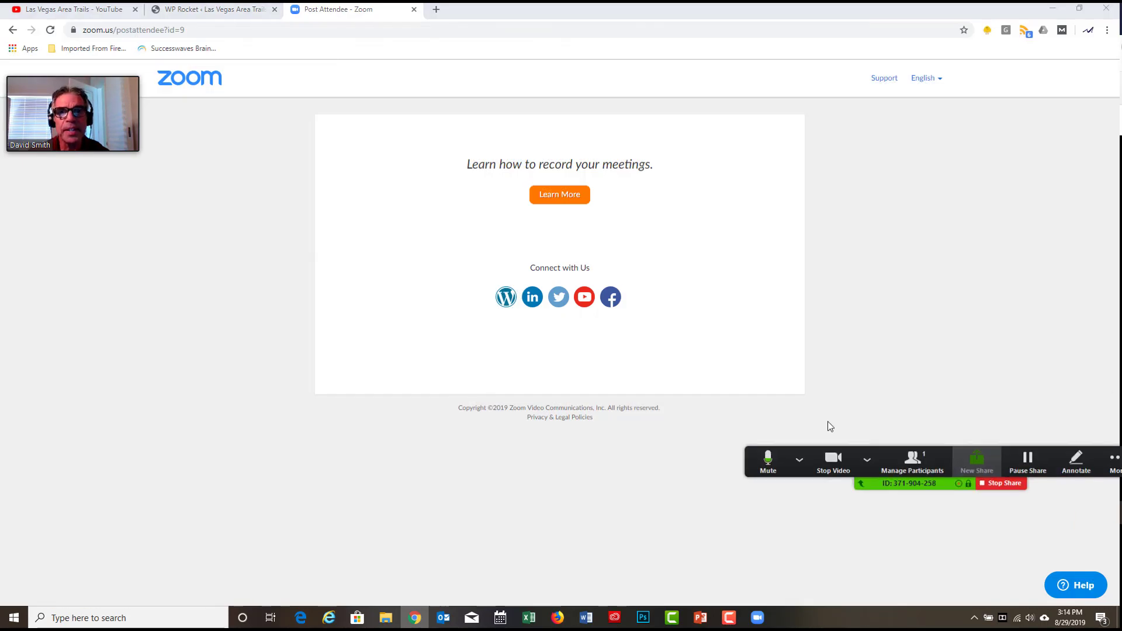
Move the meeting controls to the upper edge of the shared screen and review the additional meeting options
drag(883, 446, 624, 108)
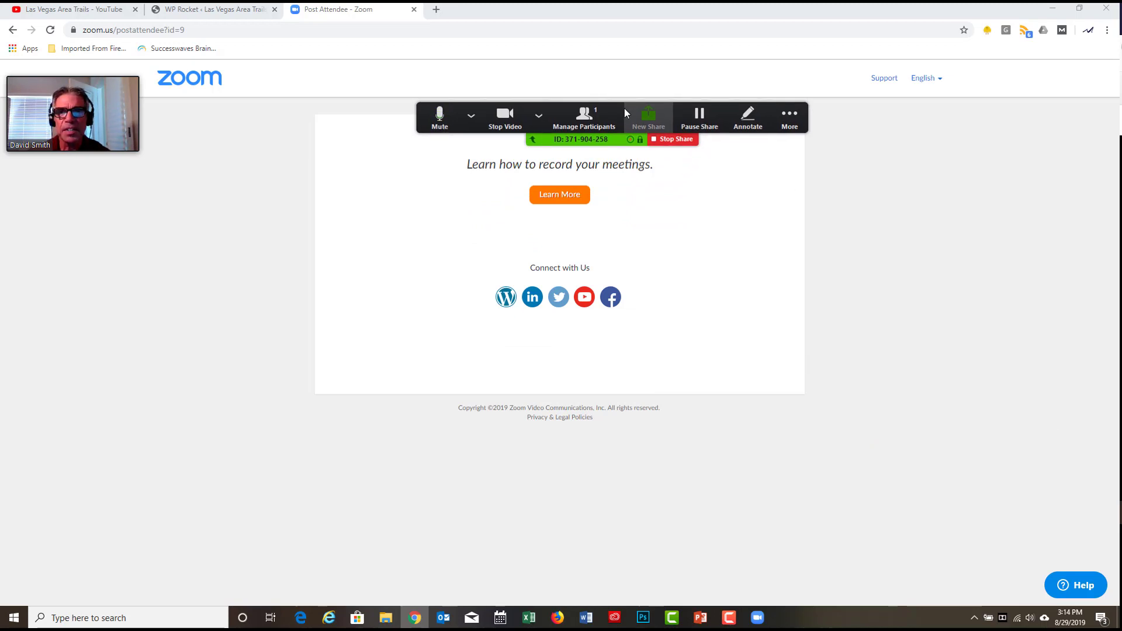
drag(624, 109, 651, 11)
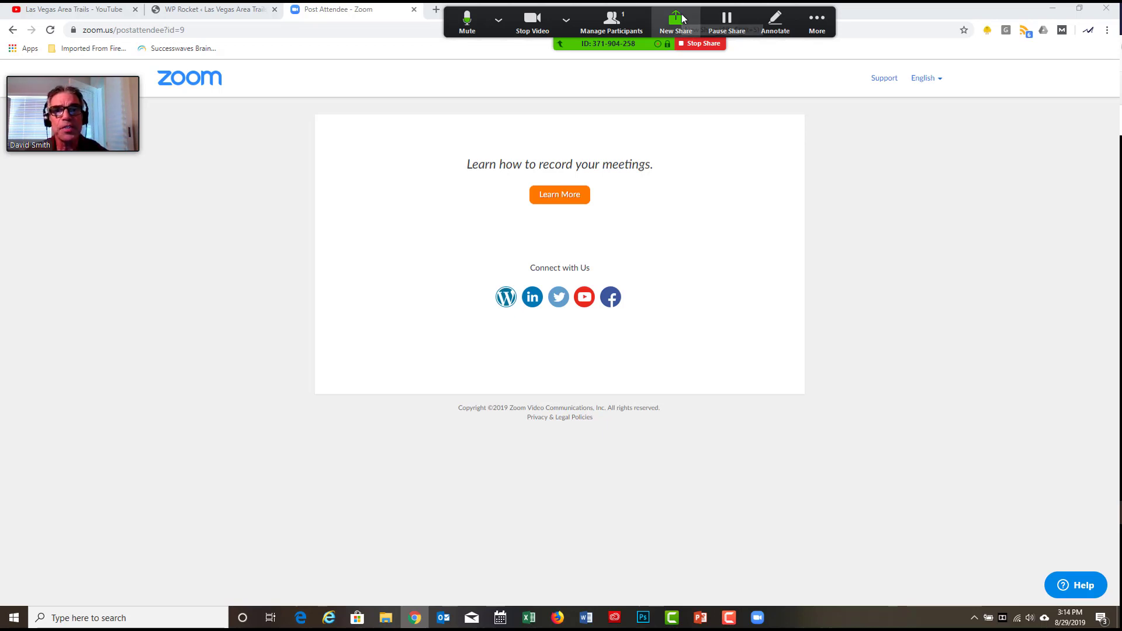
click(817, 19)
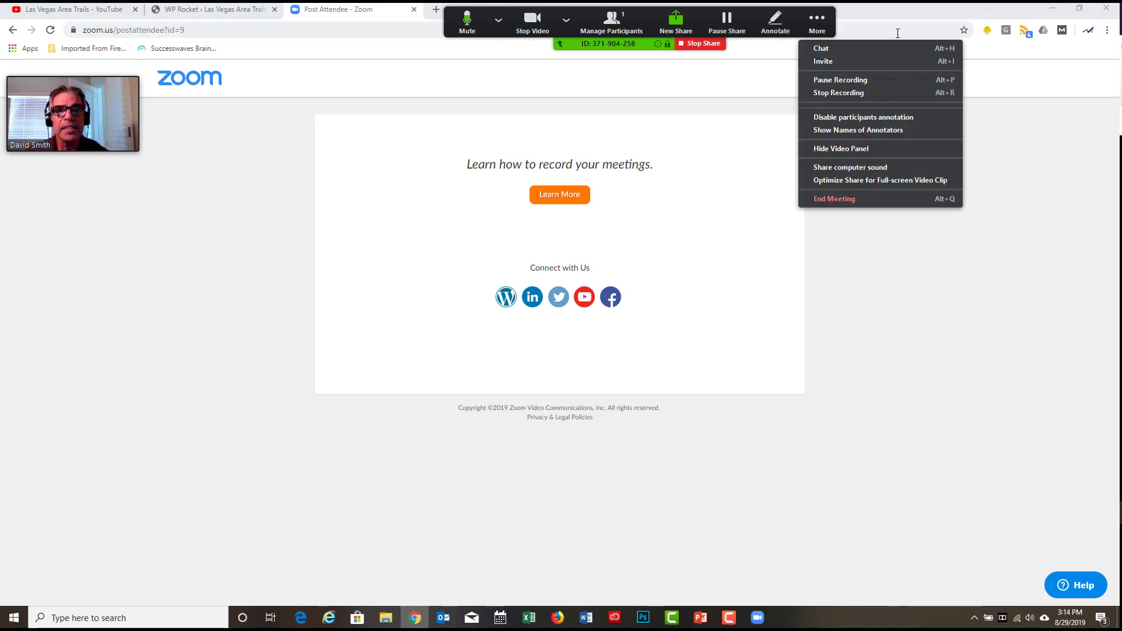
click(926, 10)
click(817, 18)
click(816, 19)
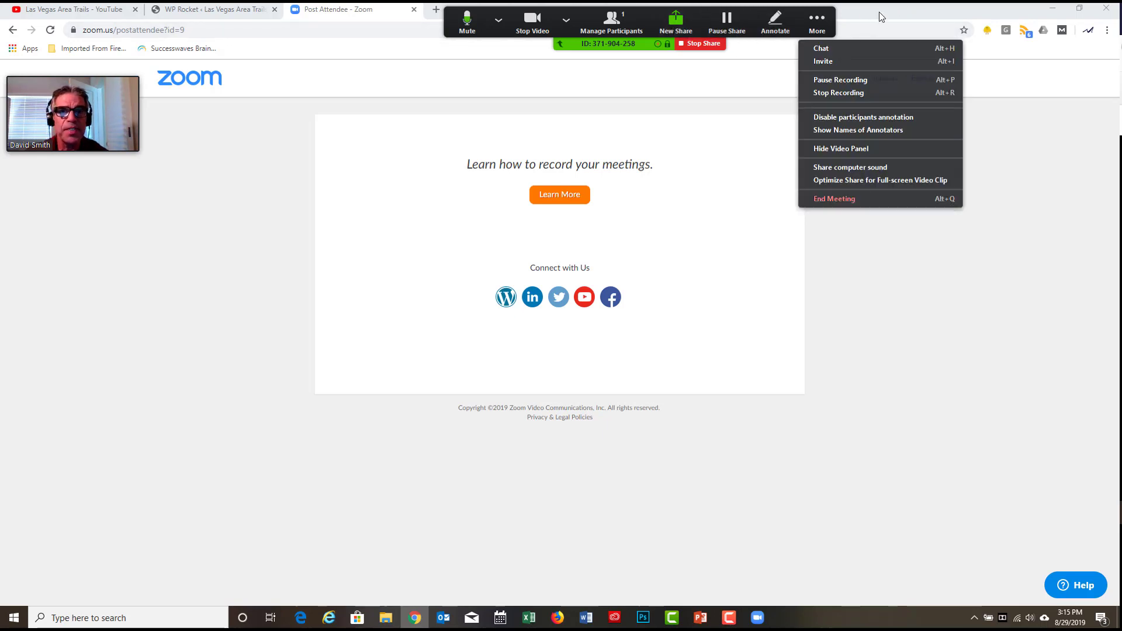
click(880, 10)
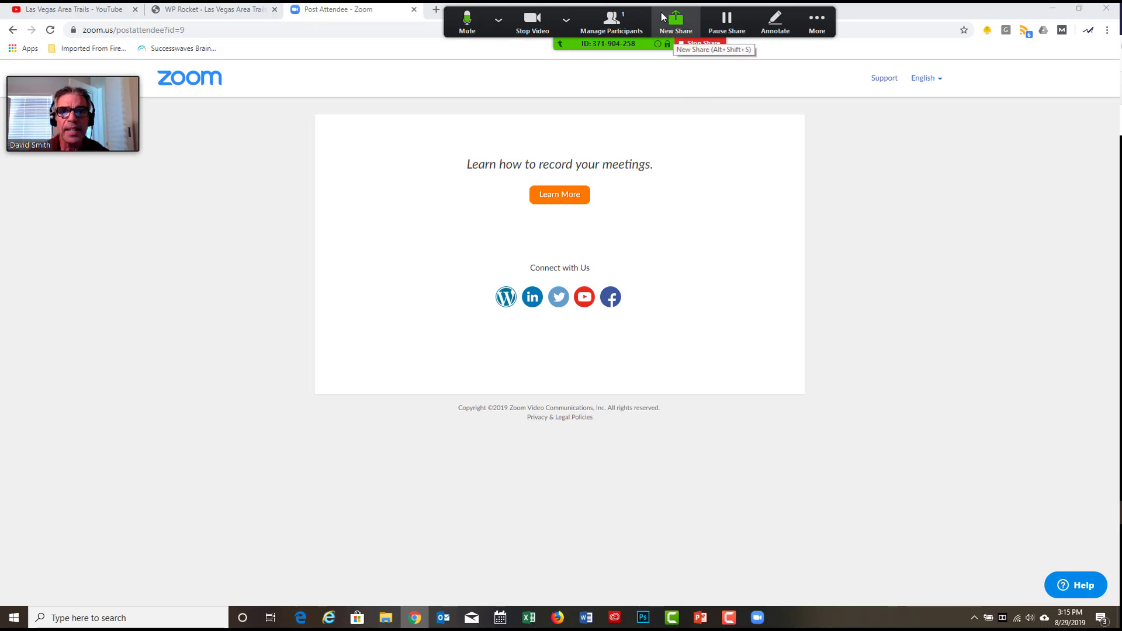
Review the additional meeting options again and move the meeting controls down to the middle of the page
click(797, 10)
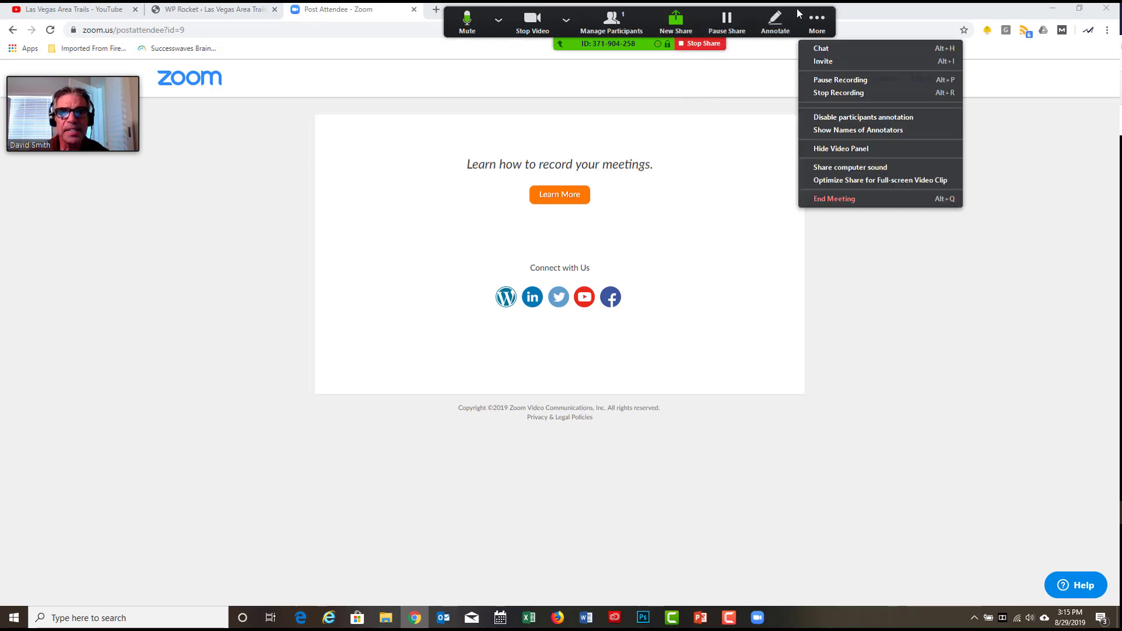
click(797, 10)
drag(797, 8, 611, 286)
click(628, 297)
key(Escape)
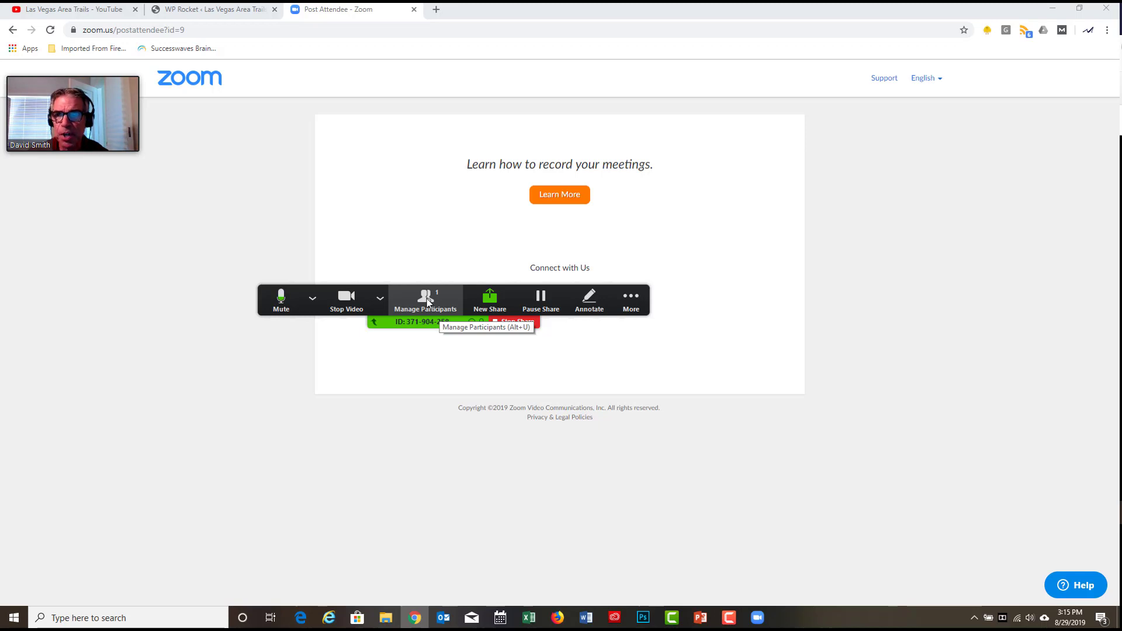
Open the participants list and examine the host's entry and the controls for muting everyone
click(427, 301)
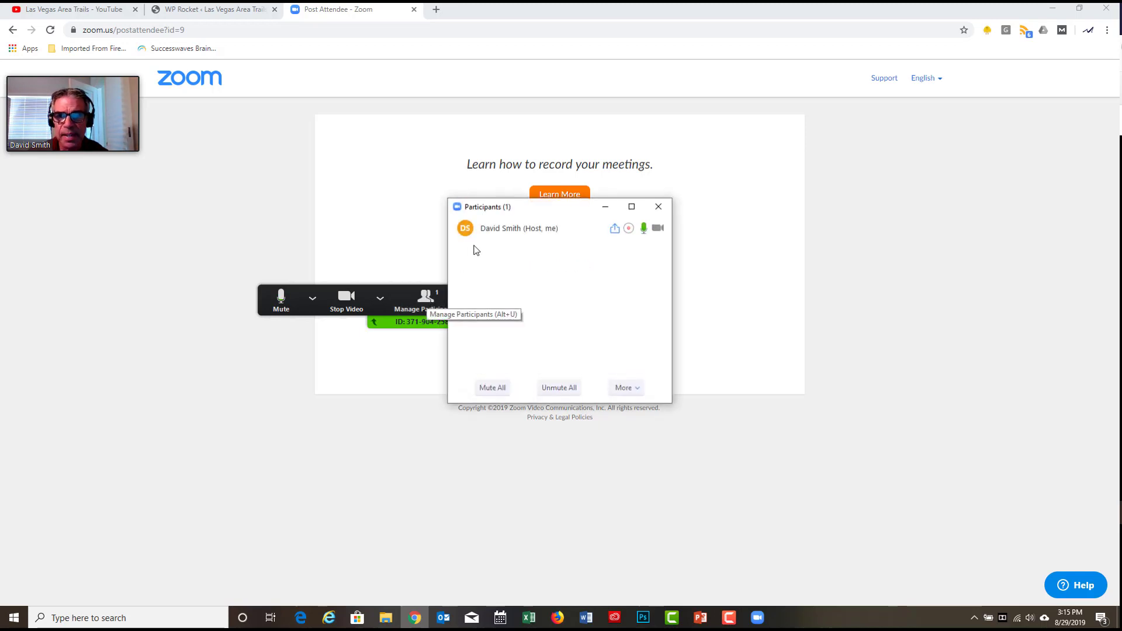
mouse_move(496, 231)
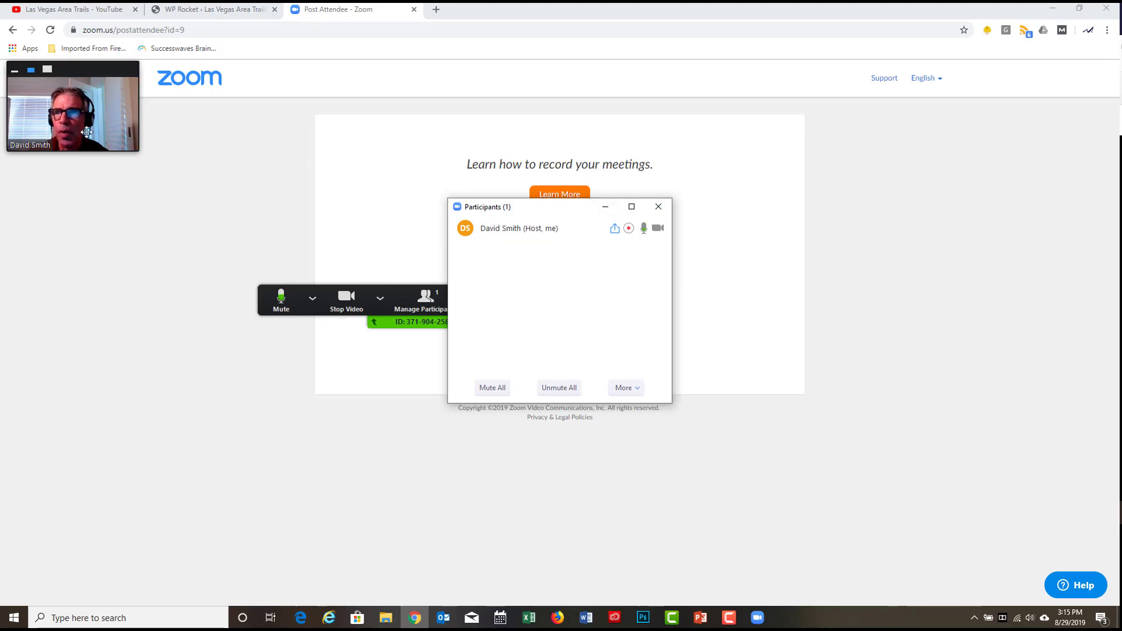
mouse_move(93, 106)
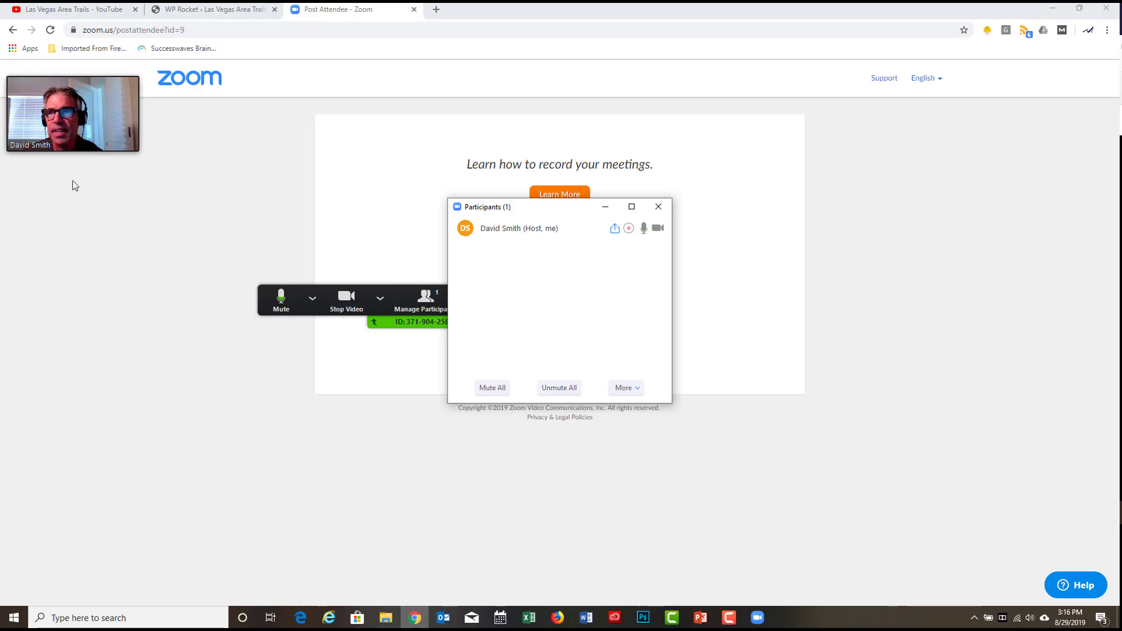
mouse_move(94, 120)
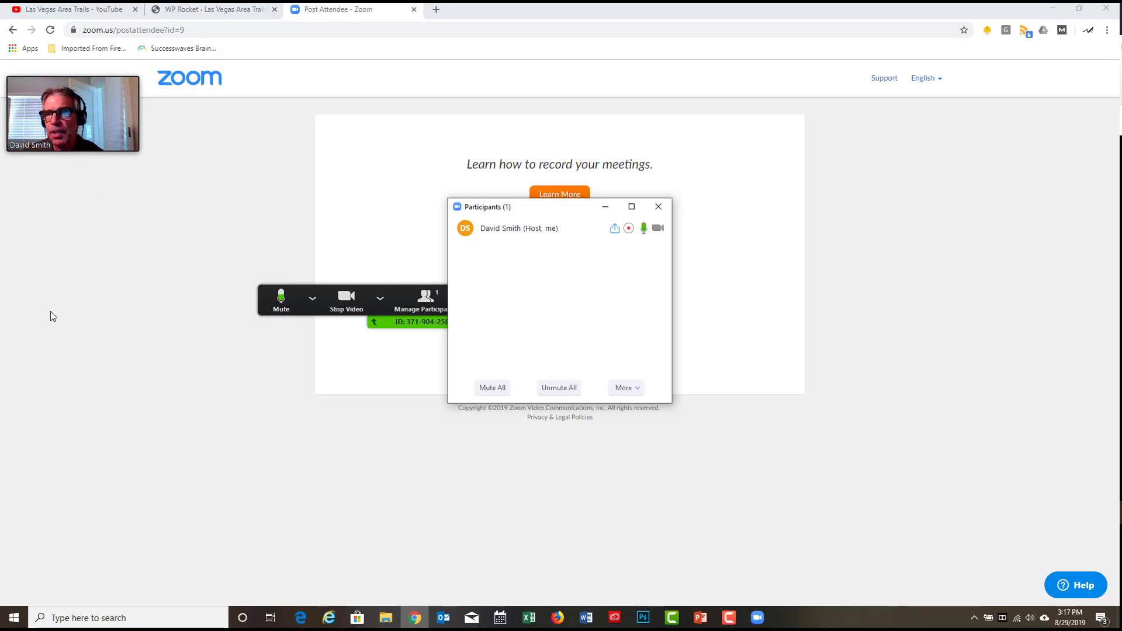
mouse_move(107, 105)
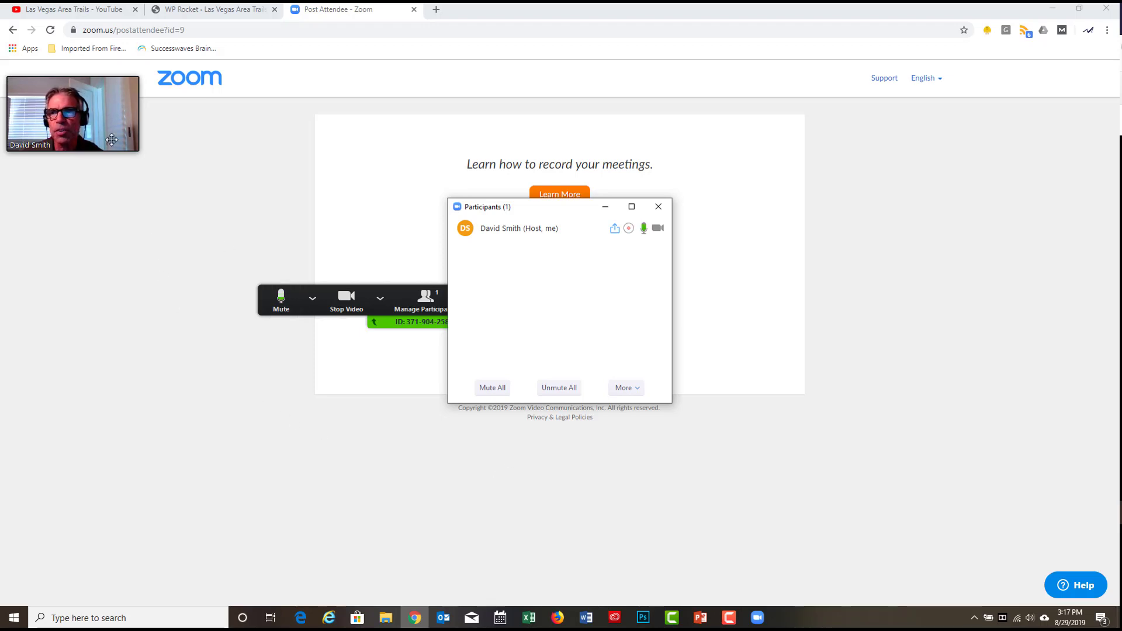
mouse_move(112, 140)
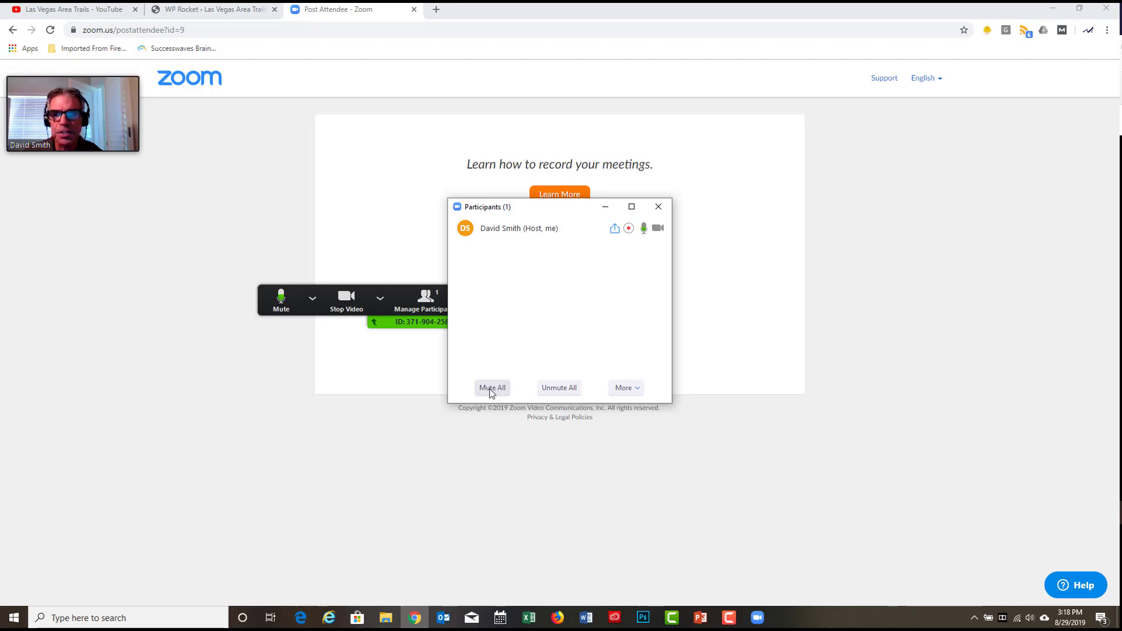
Stop the screen share and move the meeting window up so the End Meeting option can be shown
click(313, 299)
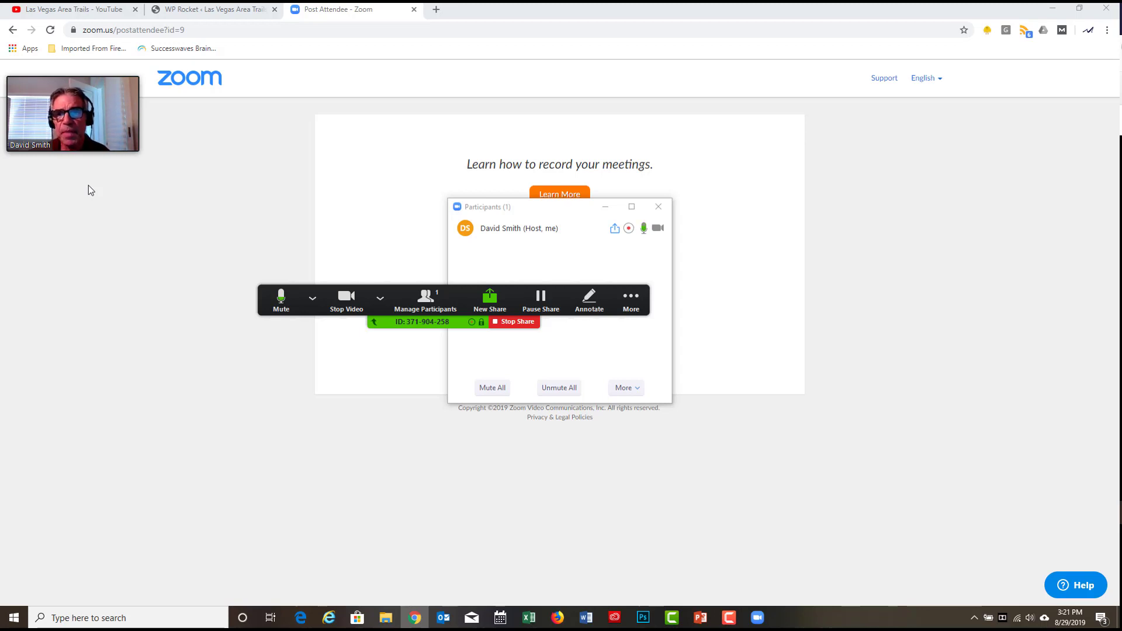
click(509, 323)
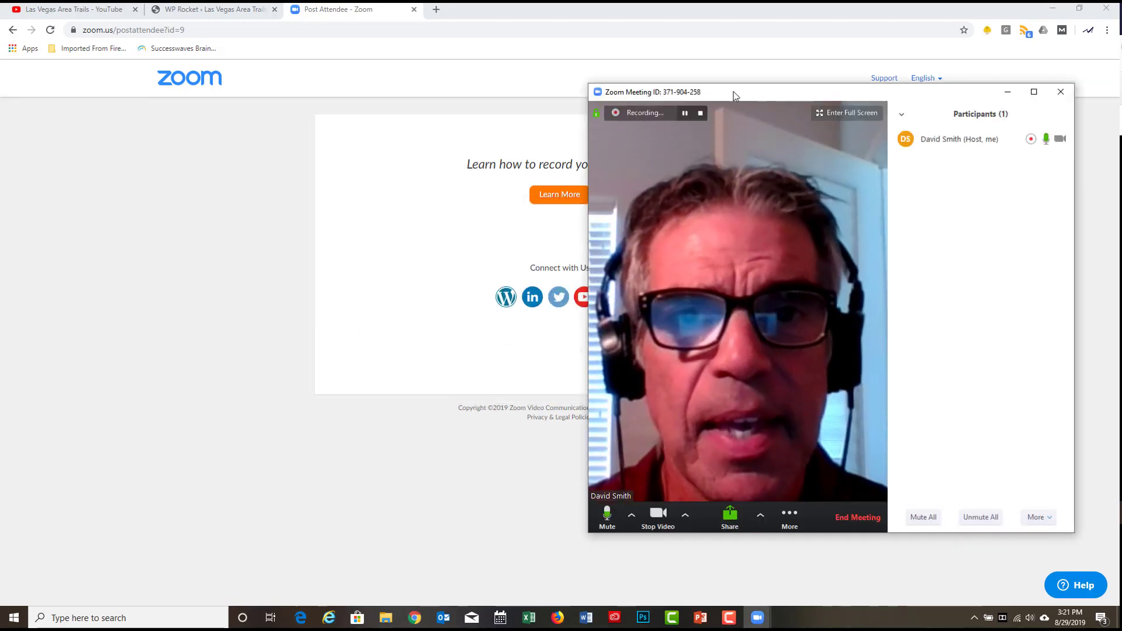
drag(733, 92, 688, 12)
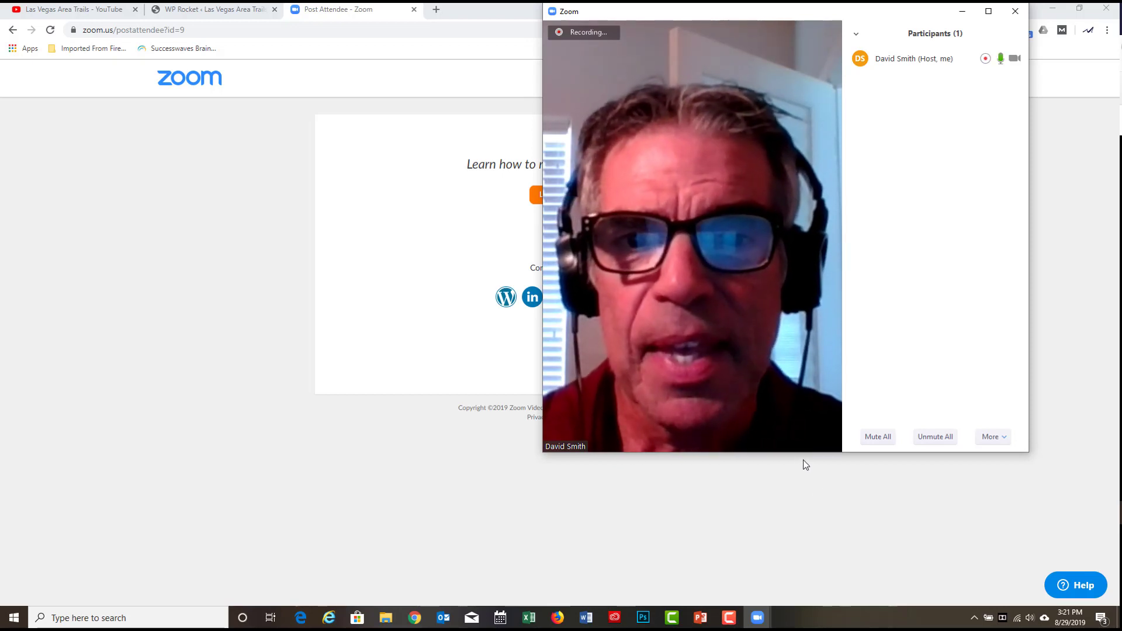
mouse_move(801, 446)
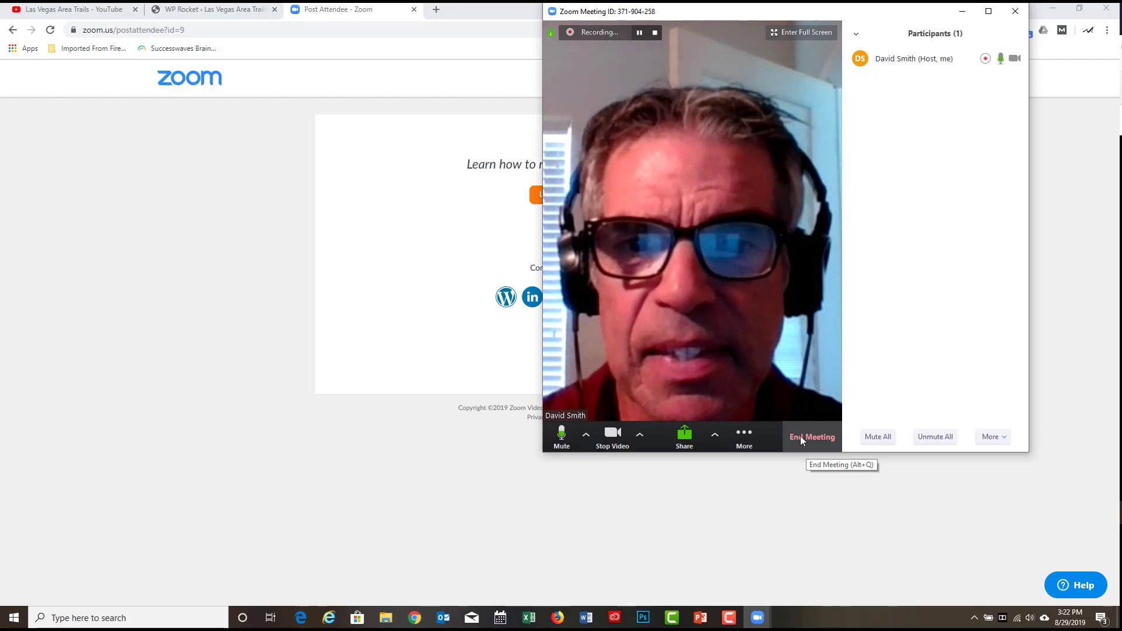
Share Screen 1 in the meeting again
click(689, 437)
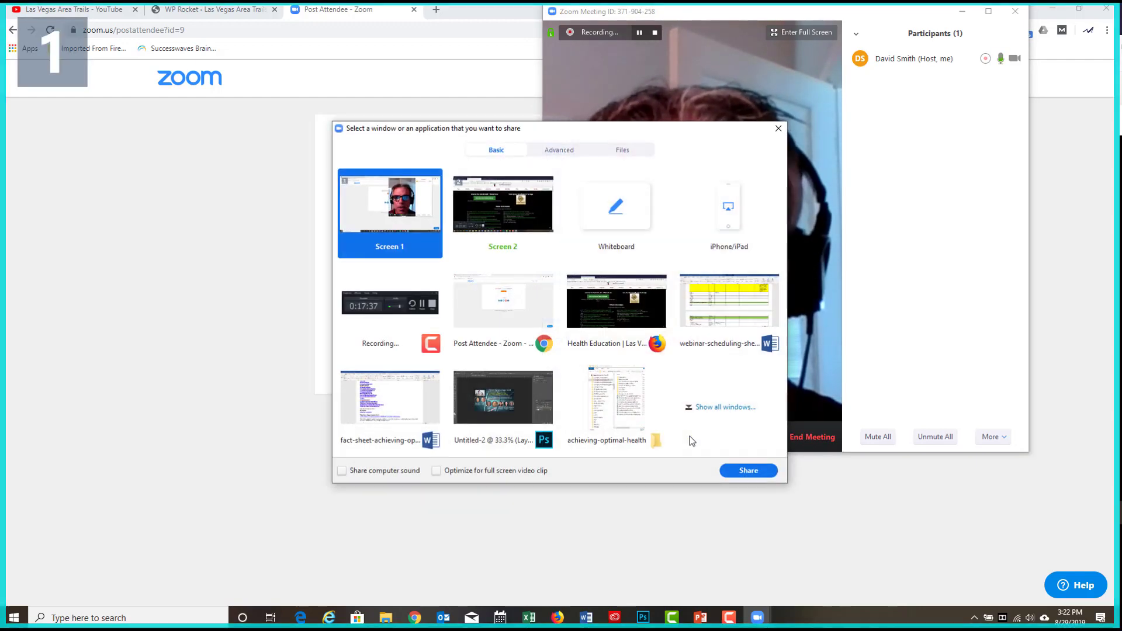
click(728, 471)
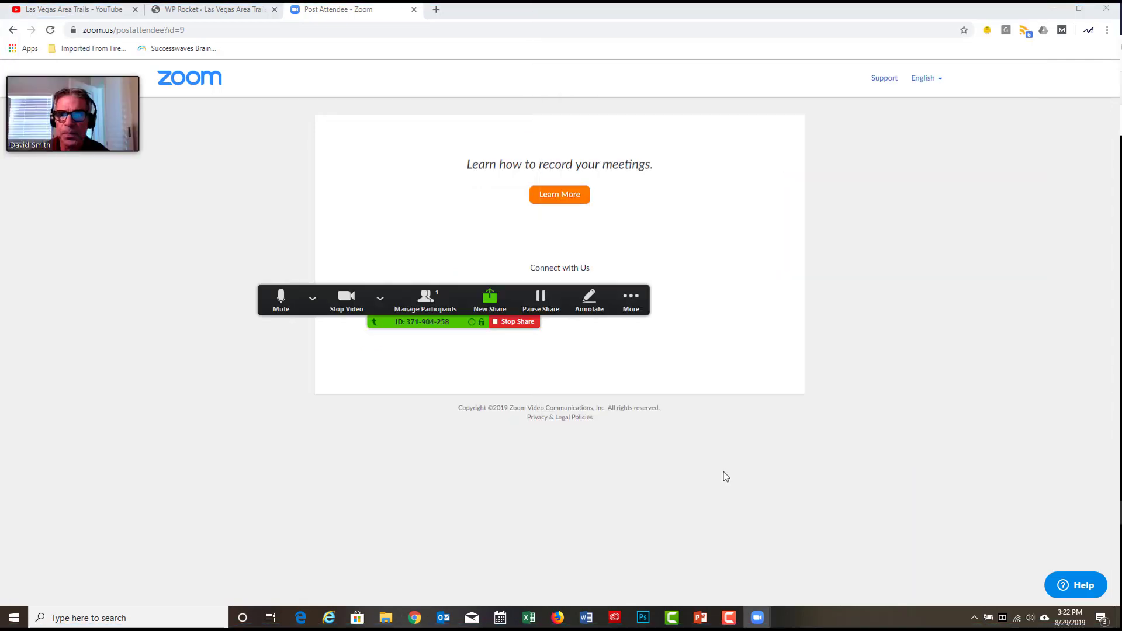
Review the available microphone and speaker choices, then the camera choices, in the sharing controls
click(312, 298)
click(306, 388)
click(312, 299)
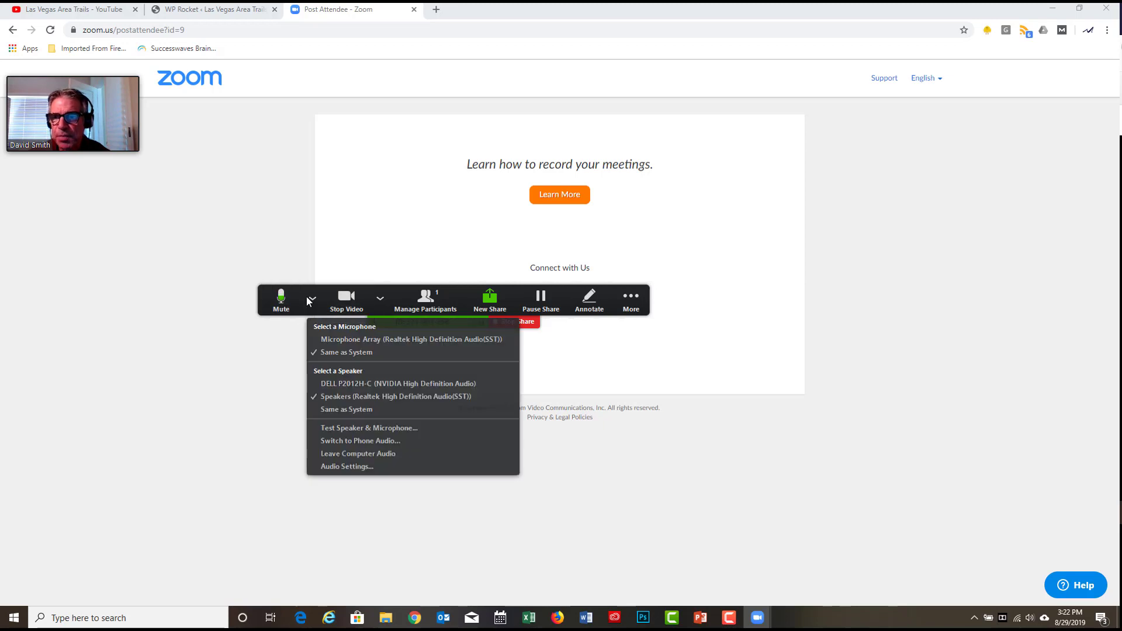
click(311, 299)
click(312, 299)
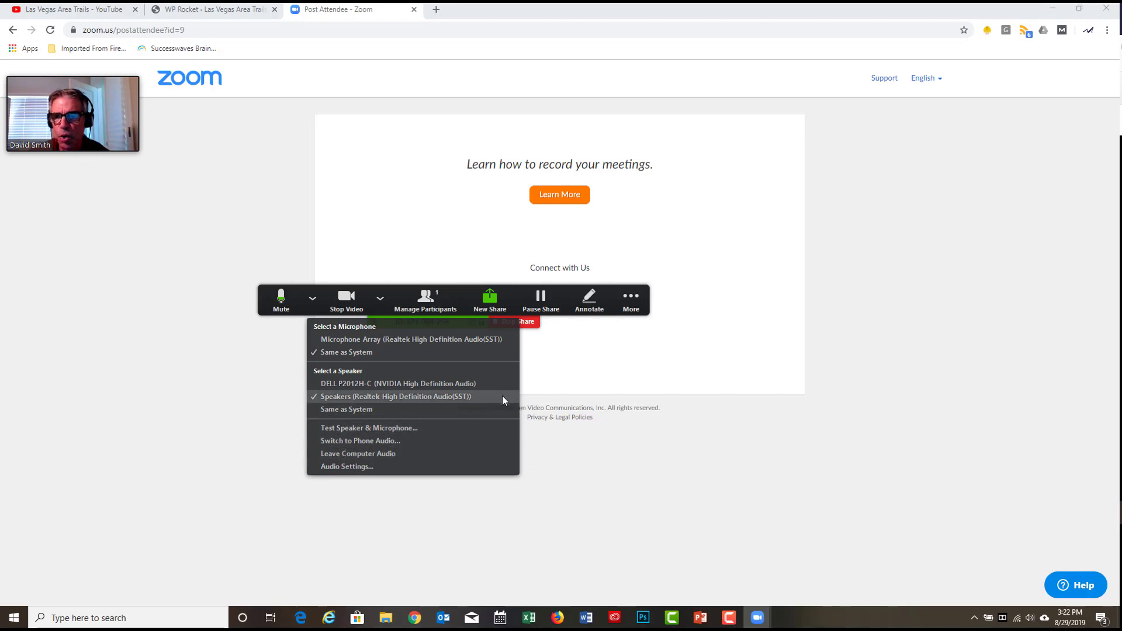
click(302, 349)
click(313, 298)
click(381, 299)
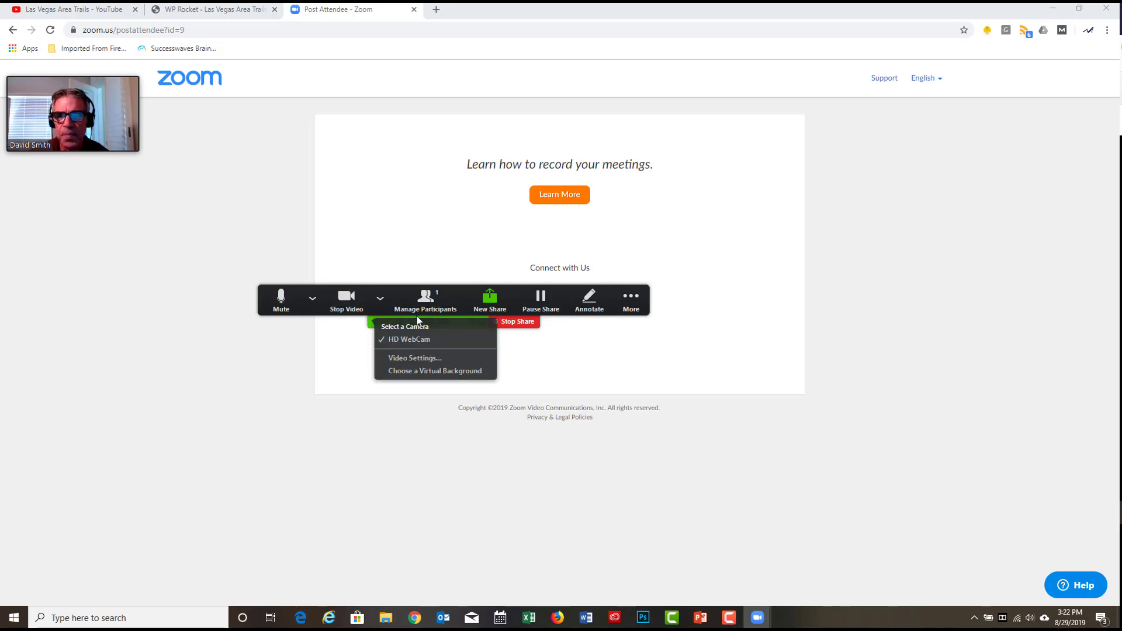
click(433, 300)
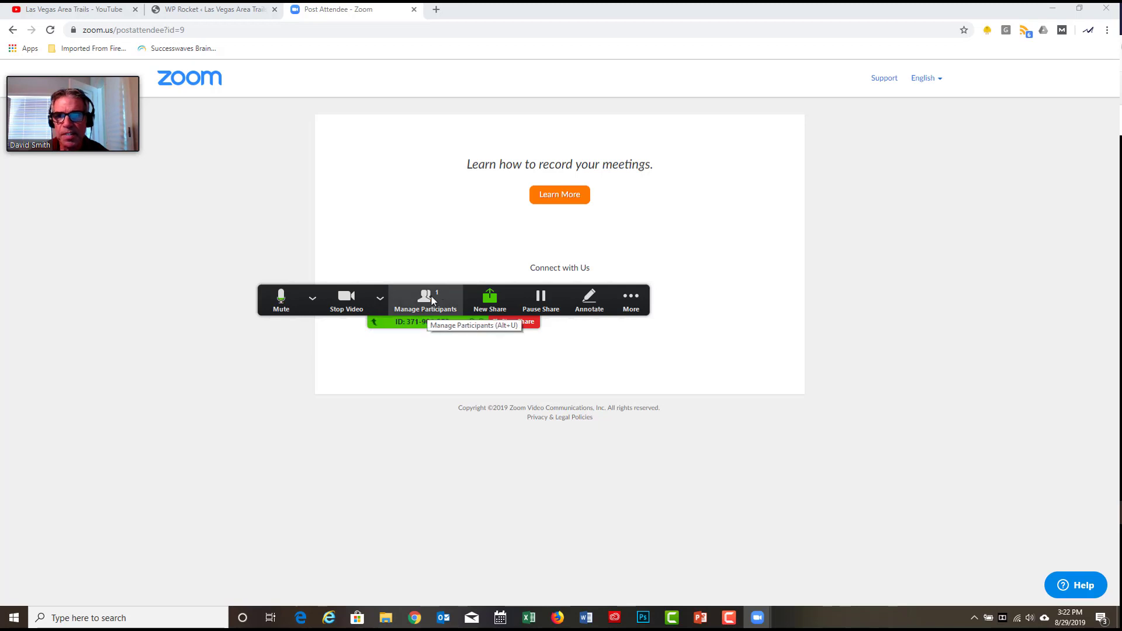
Open the participants list, view the Mute and Rename options on the host's entry, and close the list
click(433, 300)
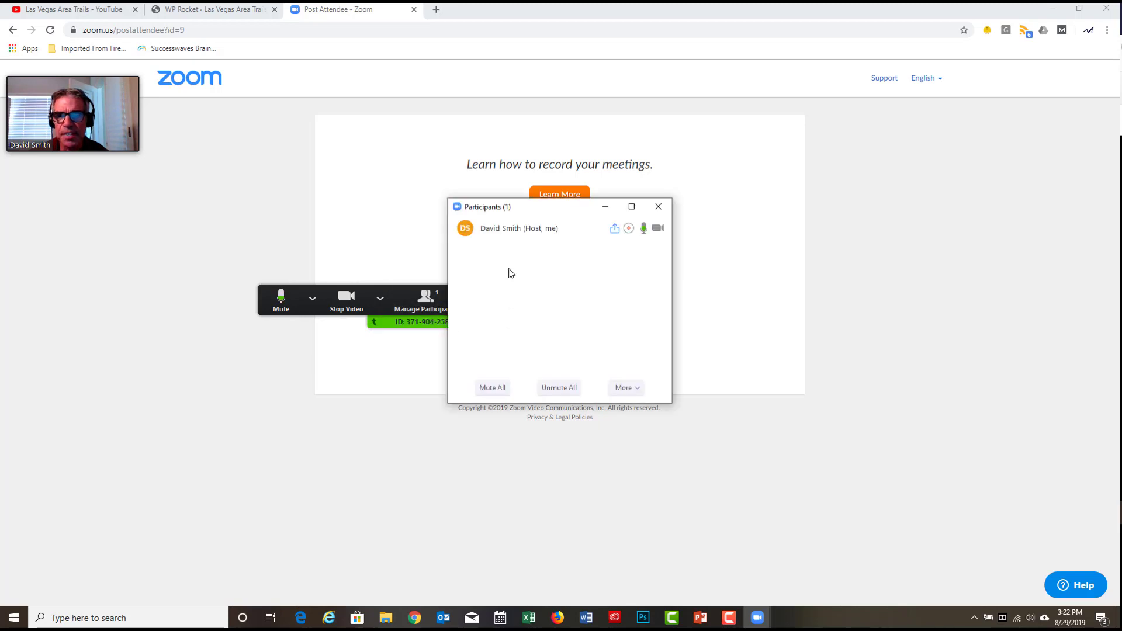
mouse_move(507, 232)
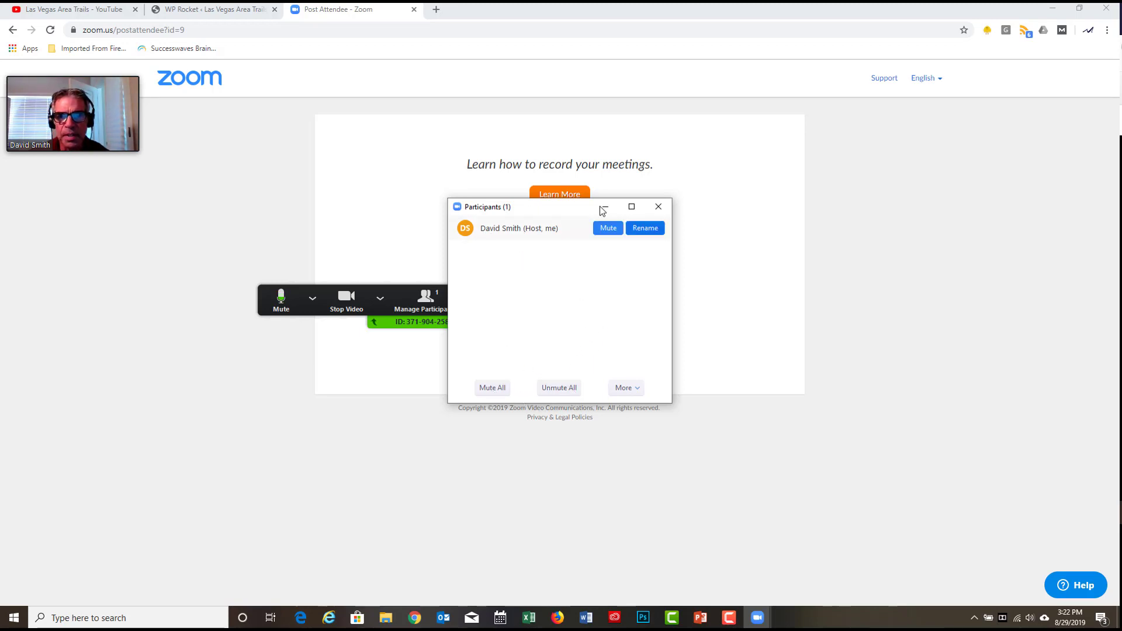
click(658, 207)
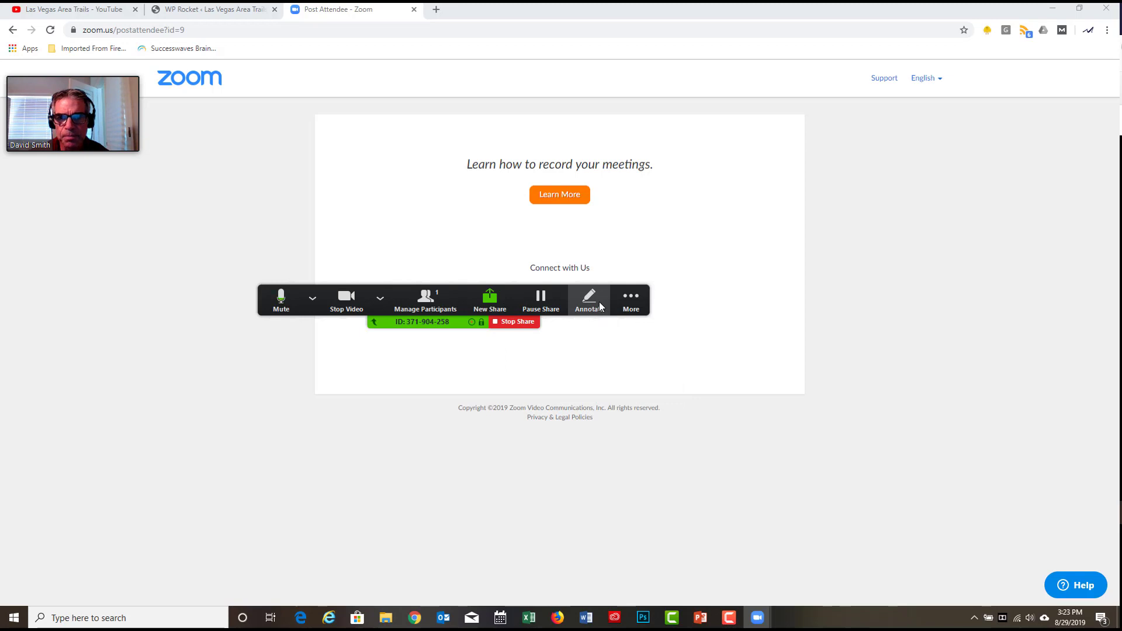
Open the group chat window and move it slightly higher over the shared page
click(630, 293)
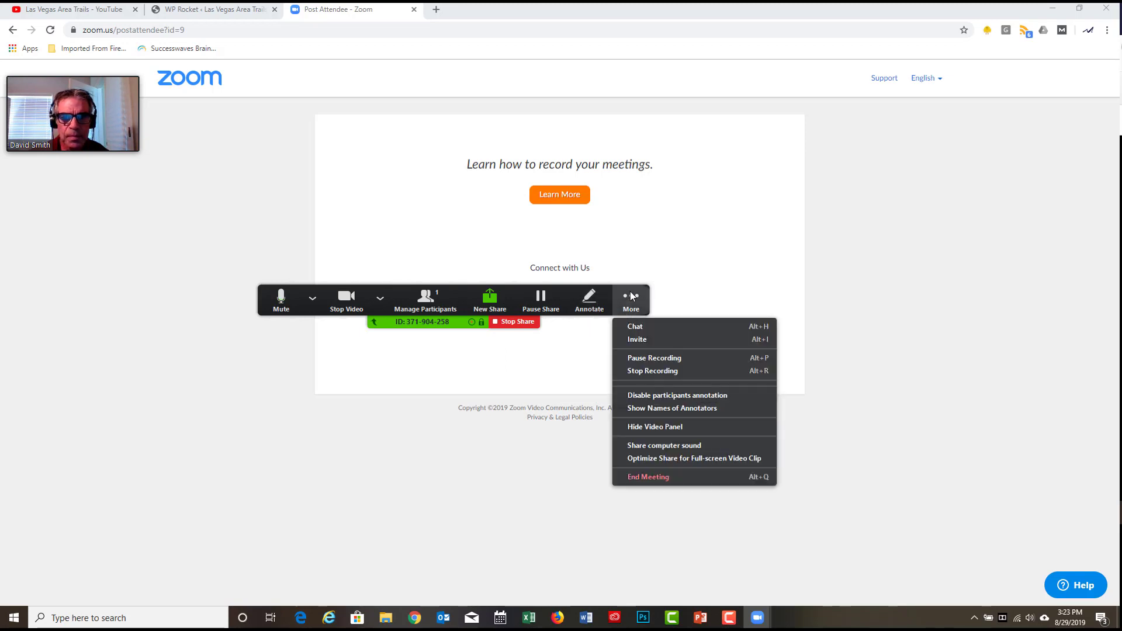
click(636, 329)
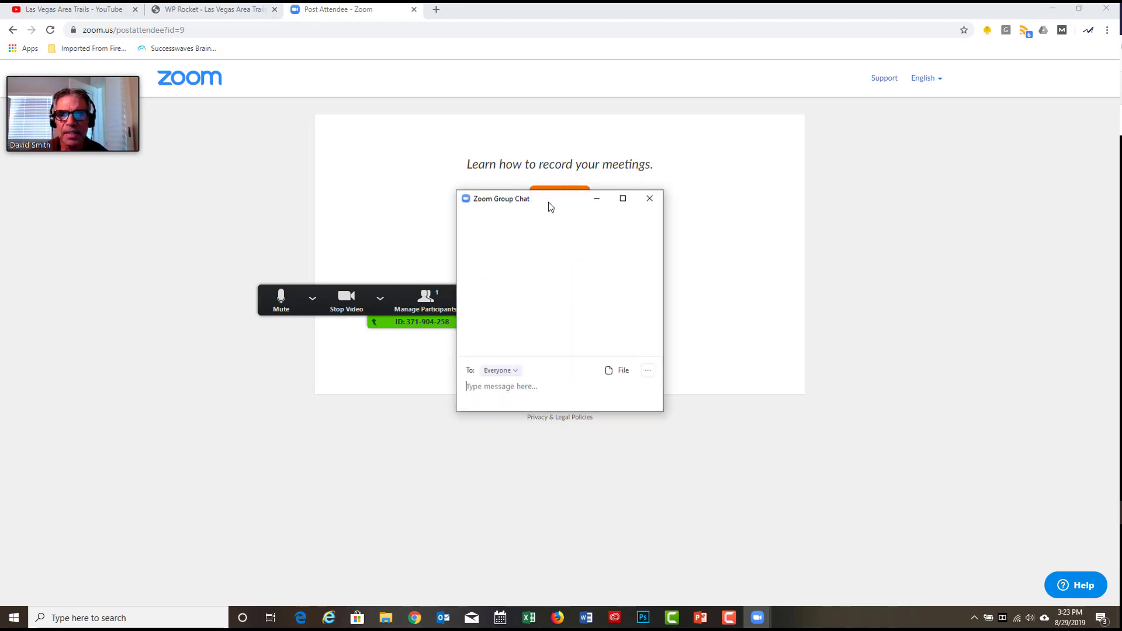
drag(551, 200, 496, 142)
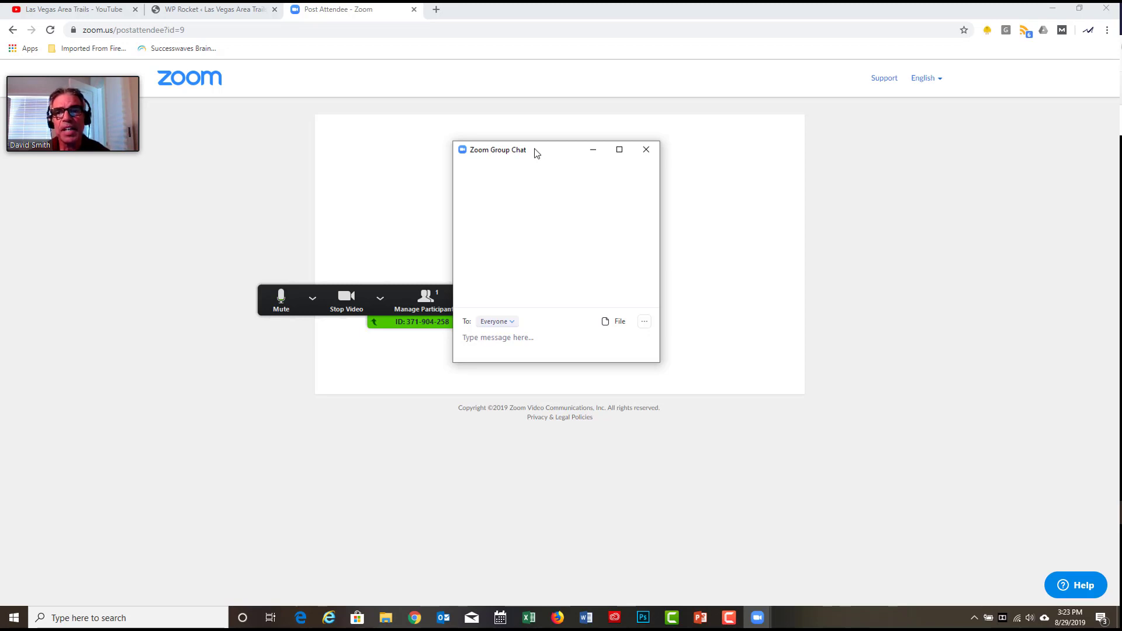
Move the group chat window aside and close it, and stop the screen share
drag(536, 153, 736, 177)
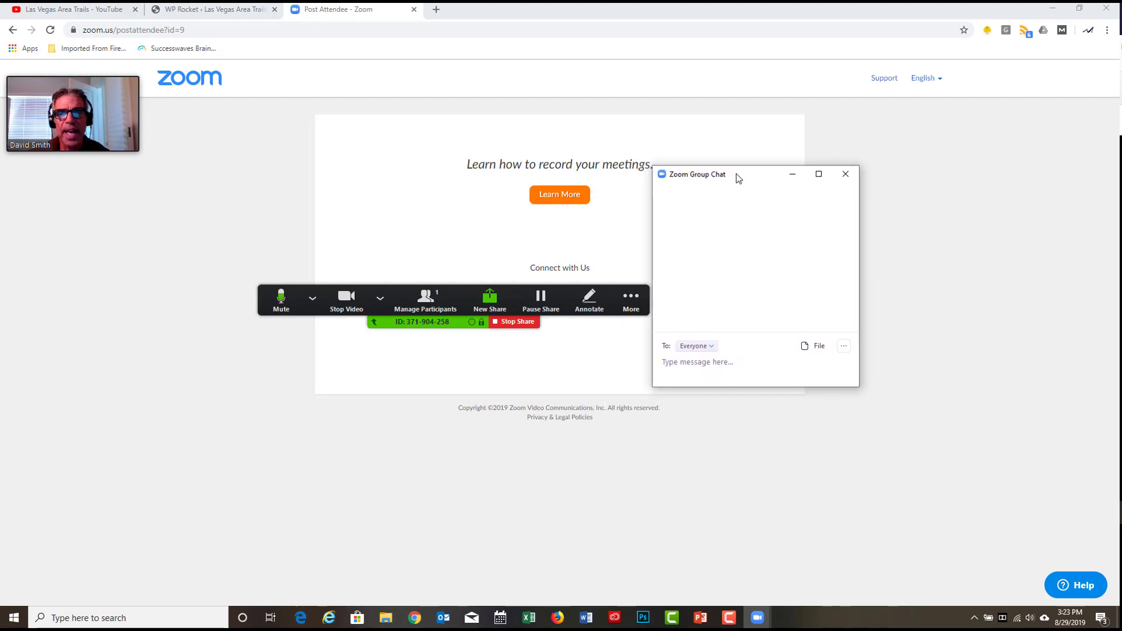
click(844, 175)
click(624, 296)
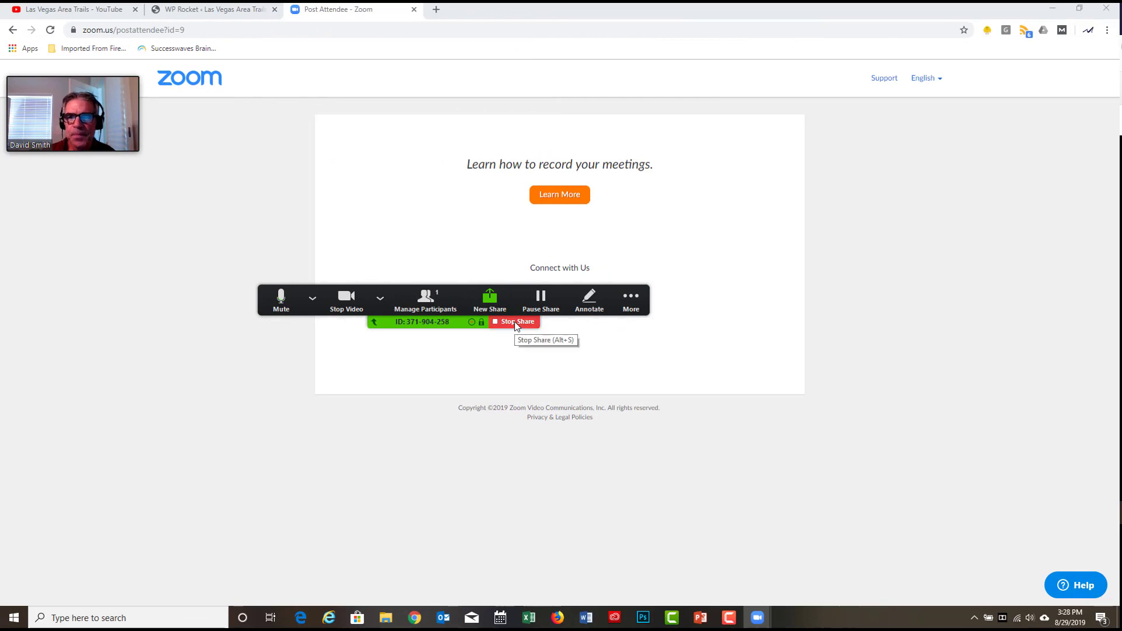
click(517, 322)
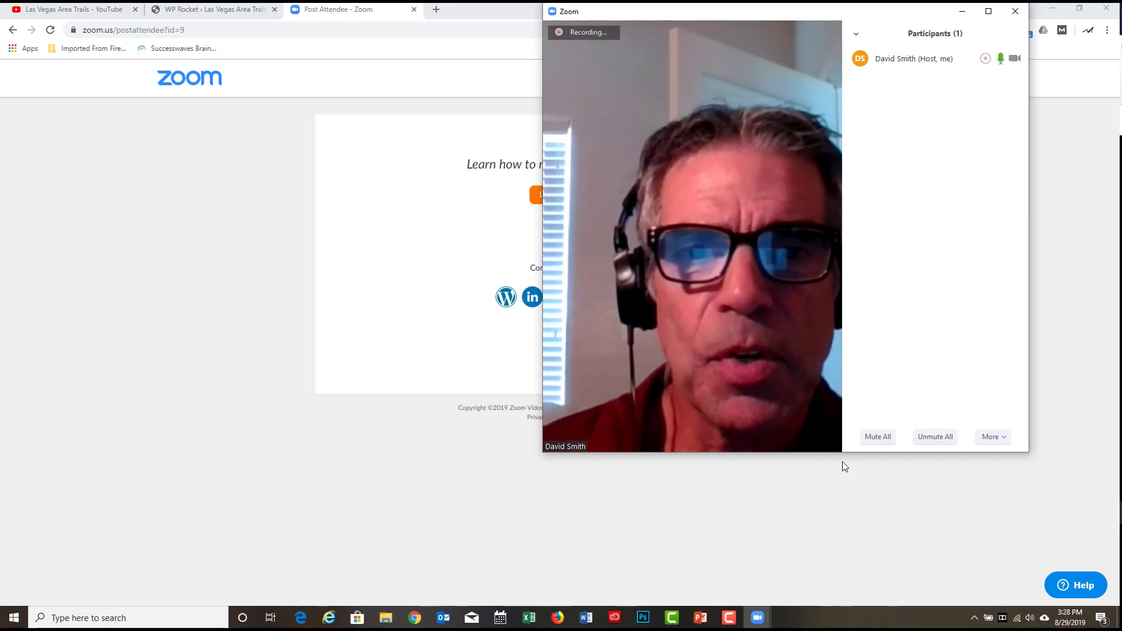
Review the additional participant management options, such as muting on entry, renaming, entry chime and locking the meeting
mouse_move(809, 441)
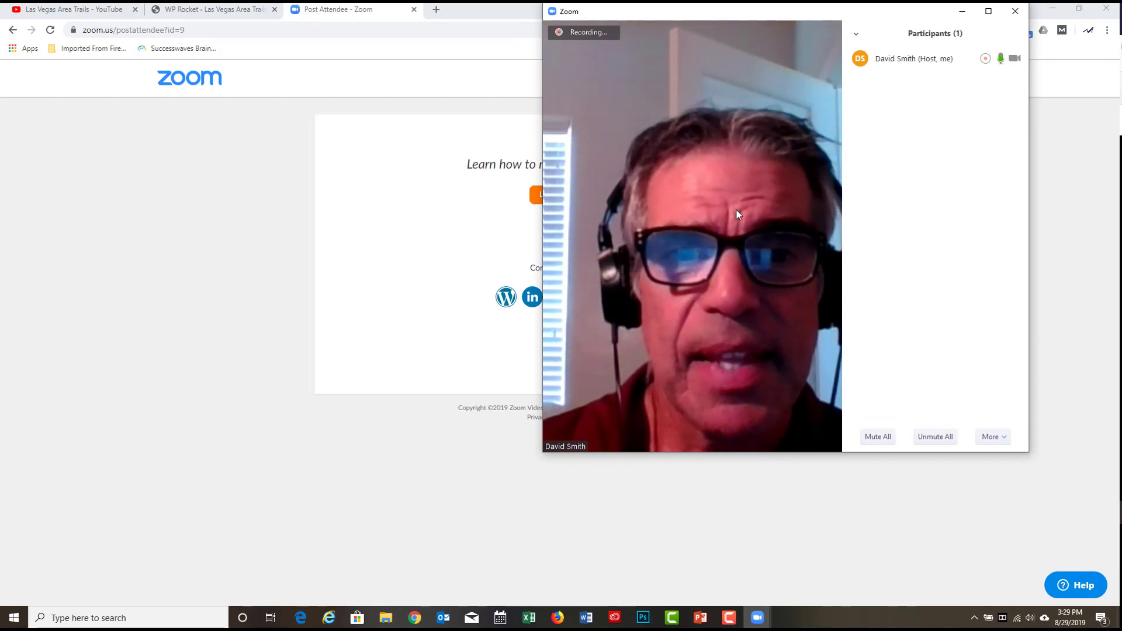
click(1003, 439)
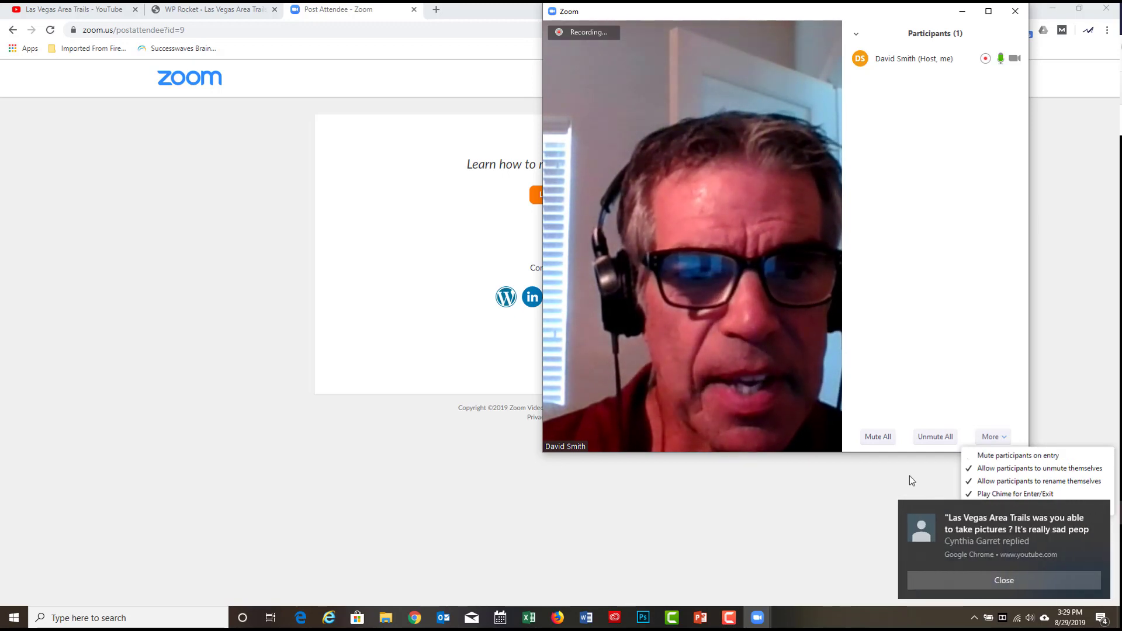
click(1088, 502)
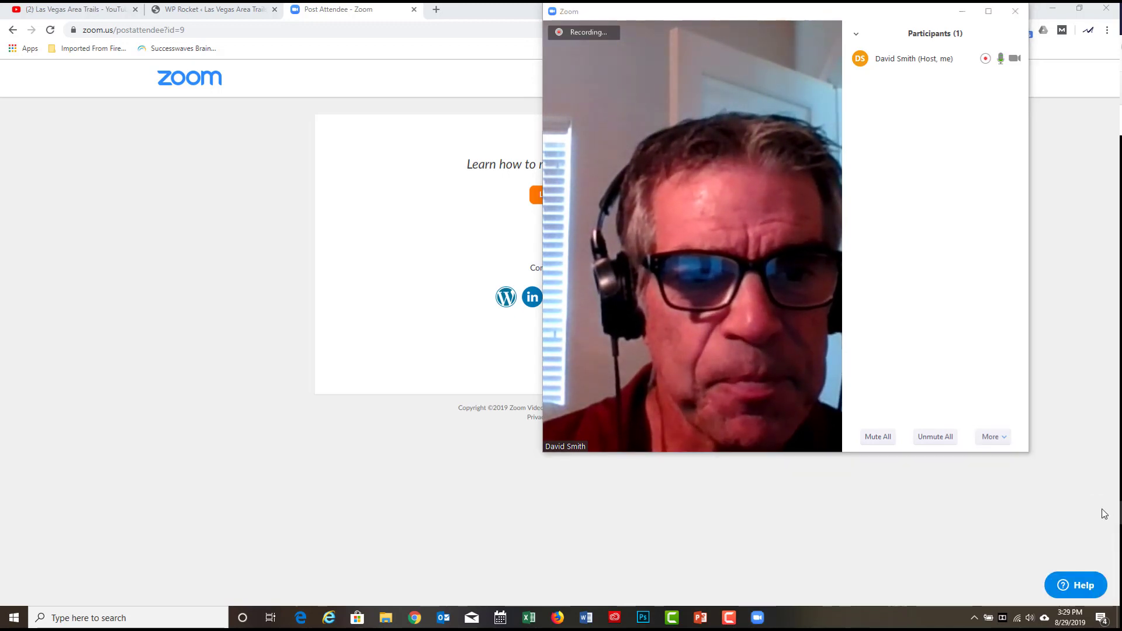
click(997, 437)
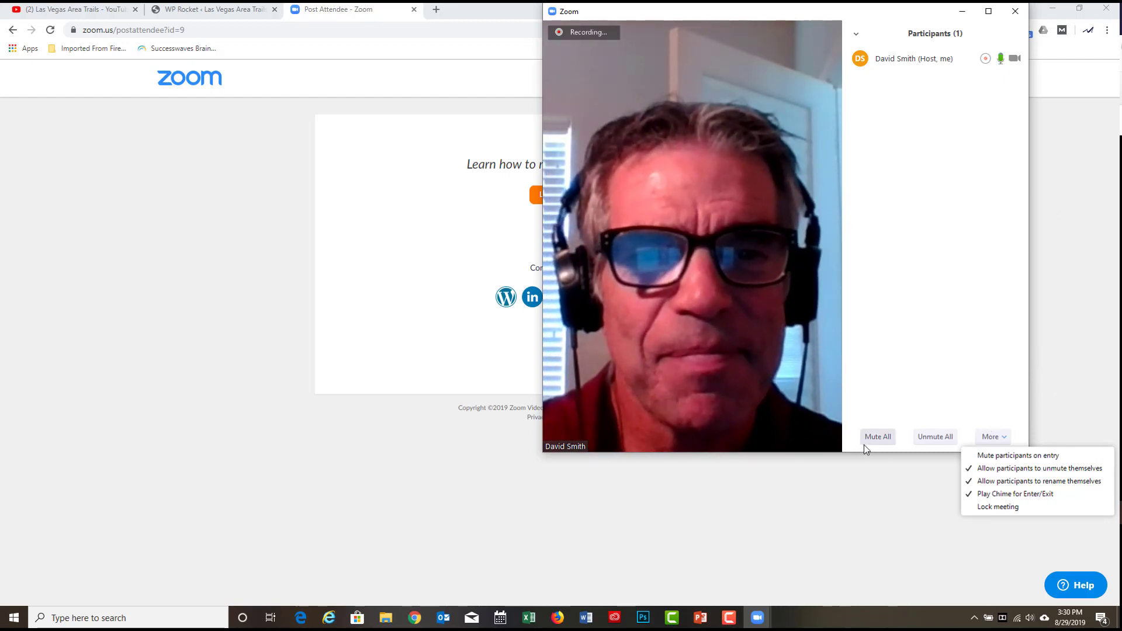
End the Zoom meeting for all participants
mouse_move(729, 452)
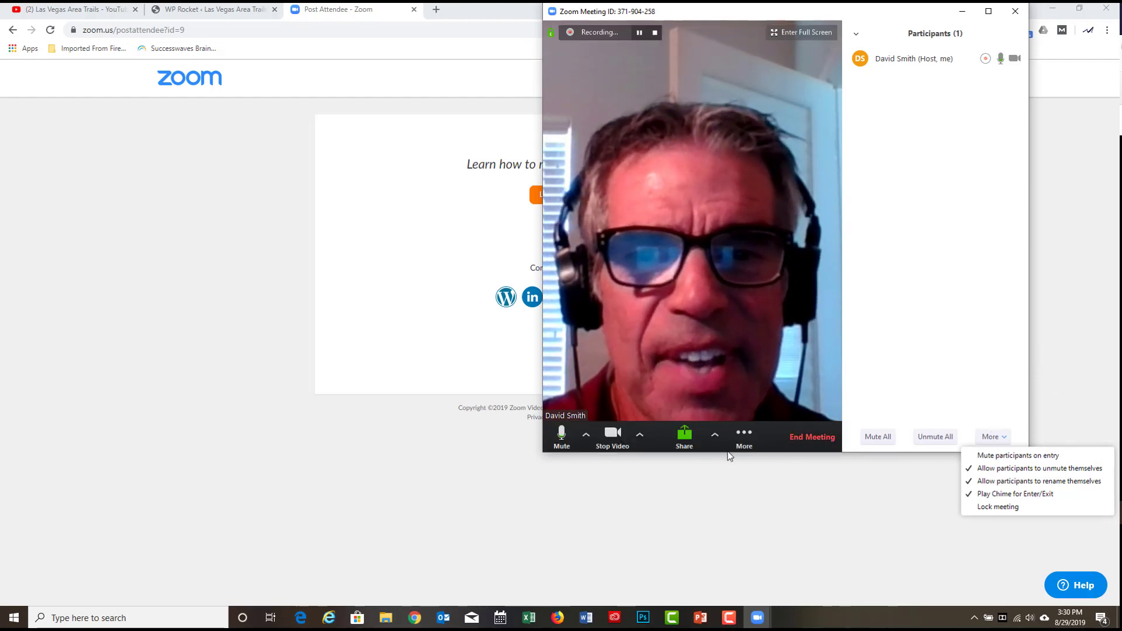
click(804, 442)
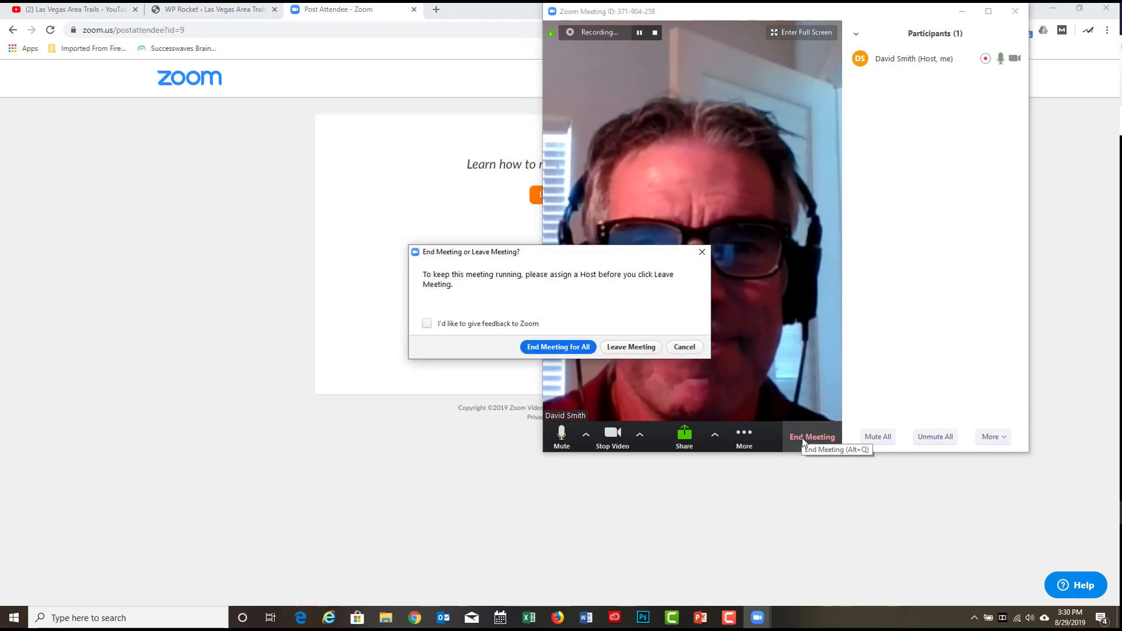
click(558, 347)
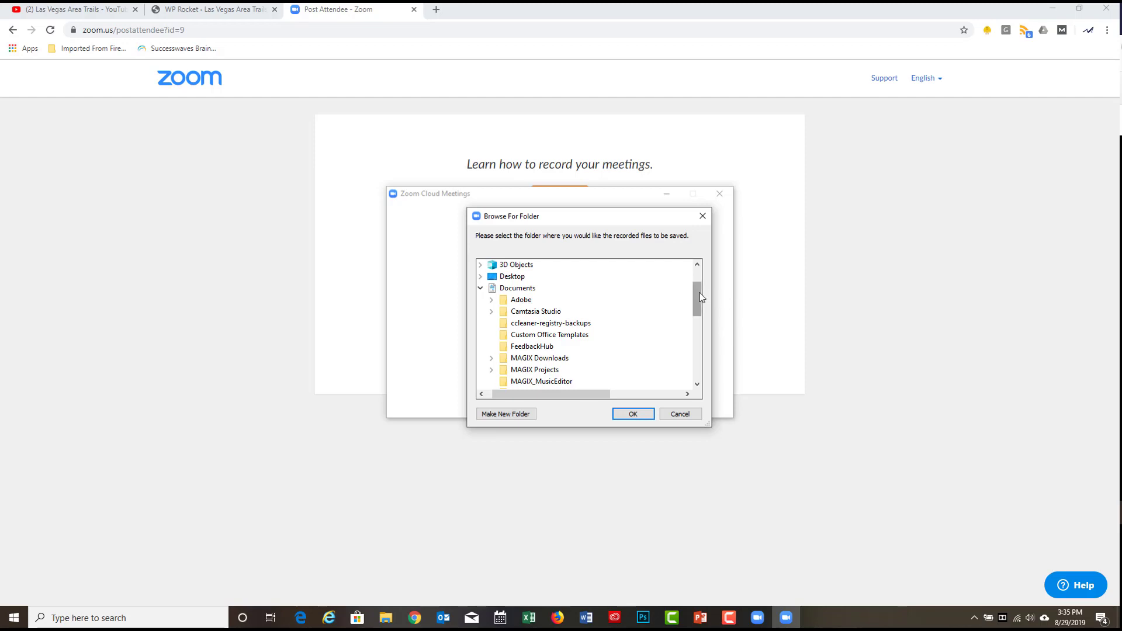
Browse for the recording's save location on drive G: through 1stInsightCommunicationsV2, website and lasvegasareatrails, and expand its resources folder
drag(701, 298, 701, 299)
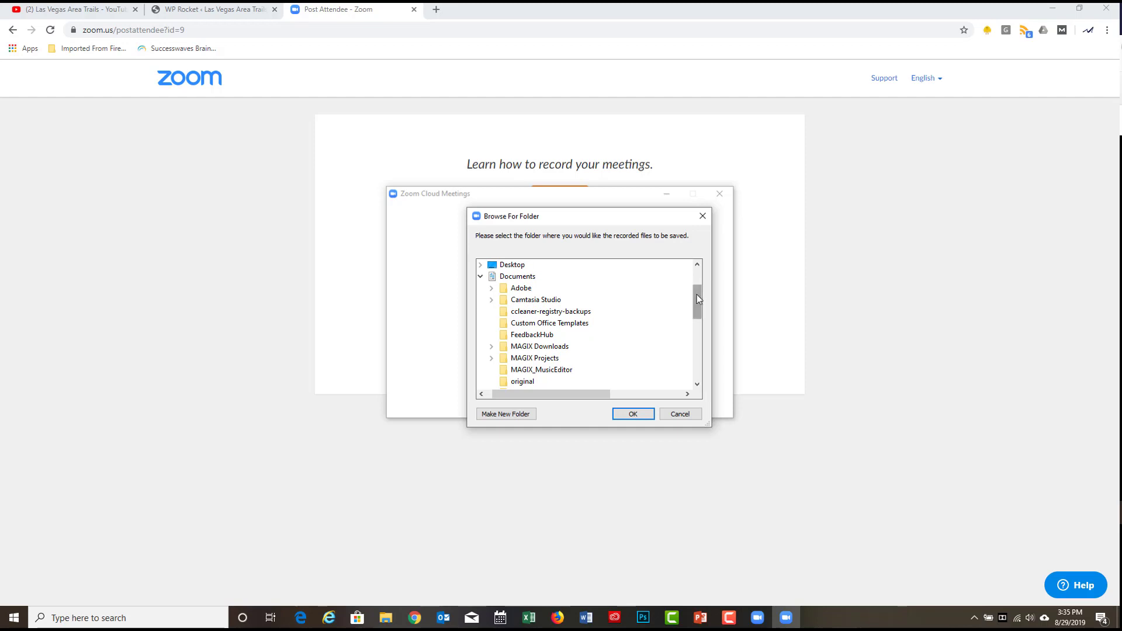
click(480, 277)
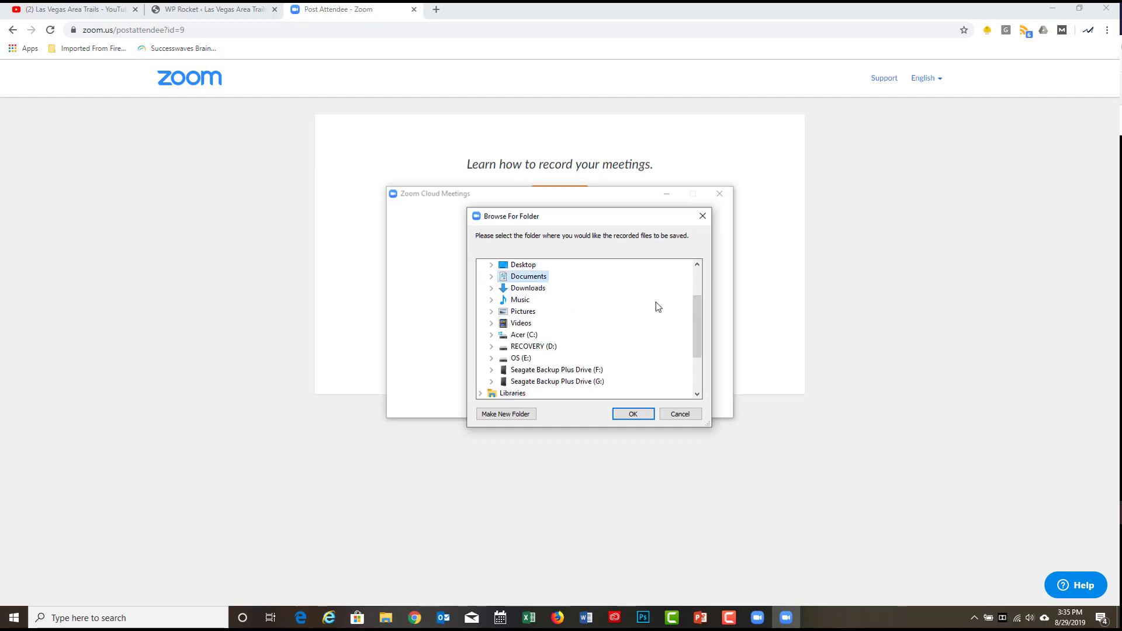
click(570, 386)
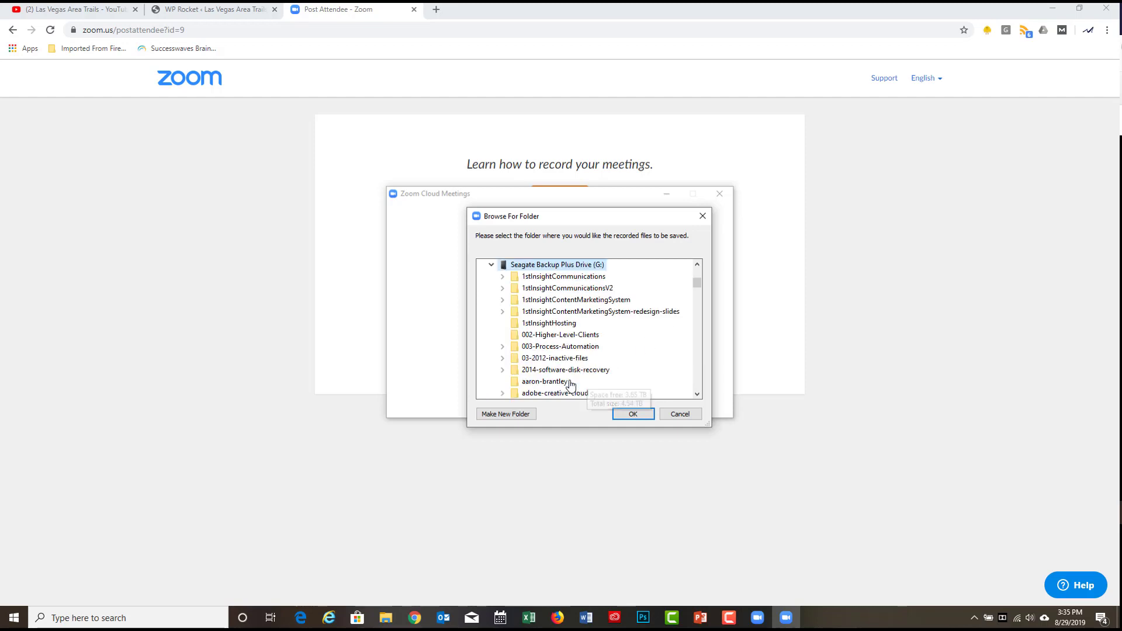
double_click(576, 288)
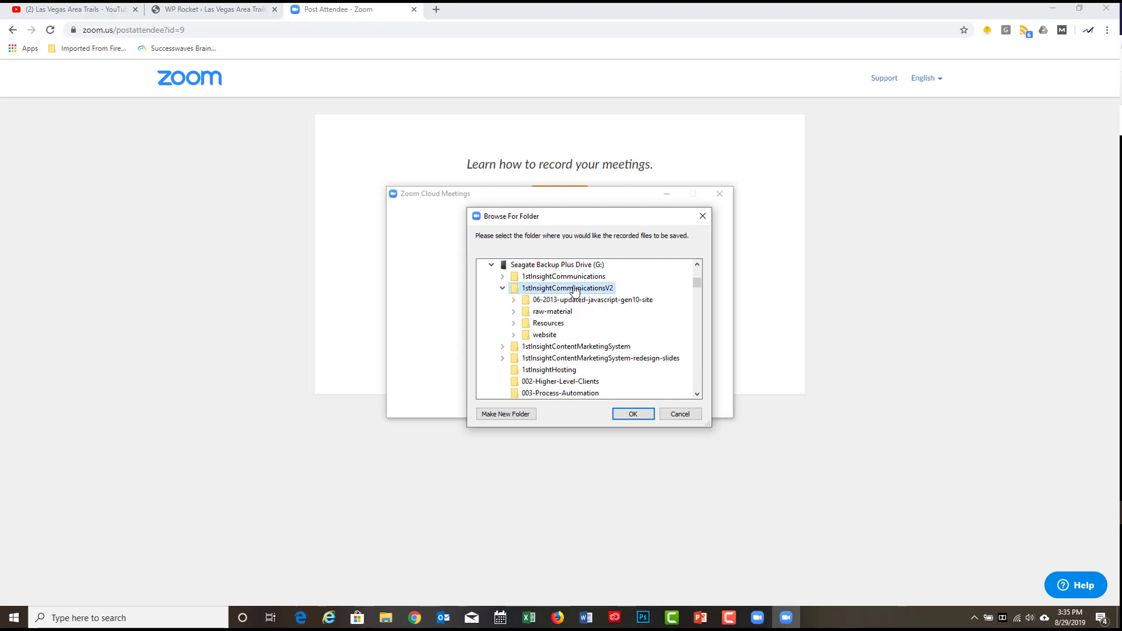
click(514, 335)
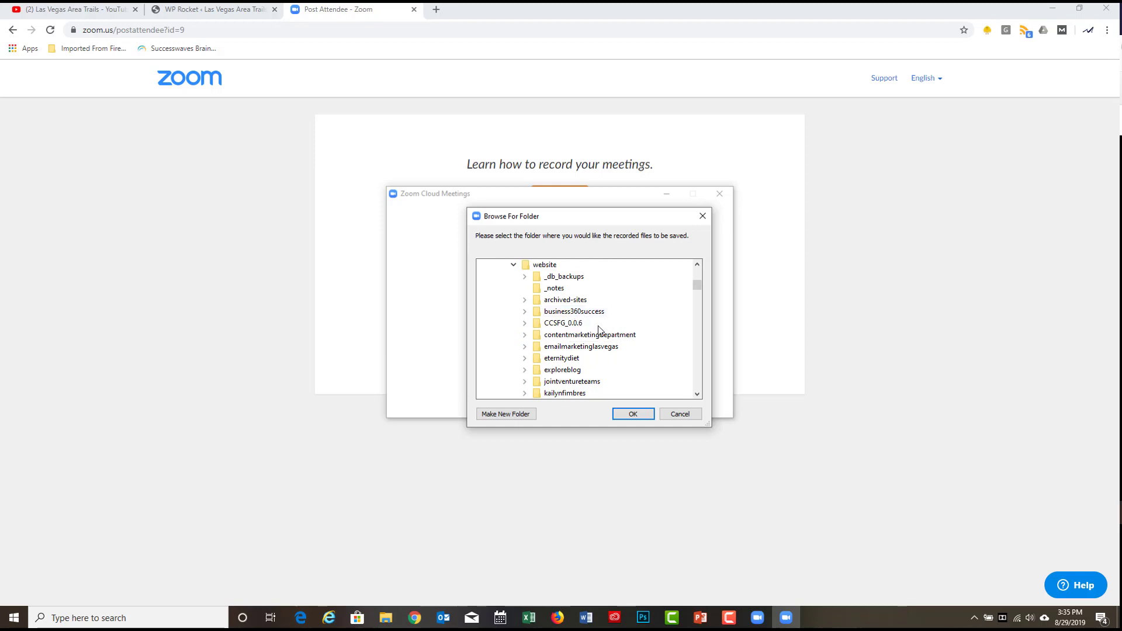
scroll(596, 330, down, 1)
scroll(594, 348, down, 1)
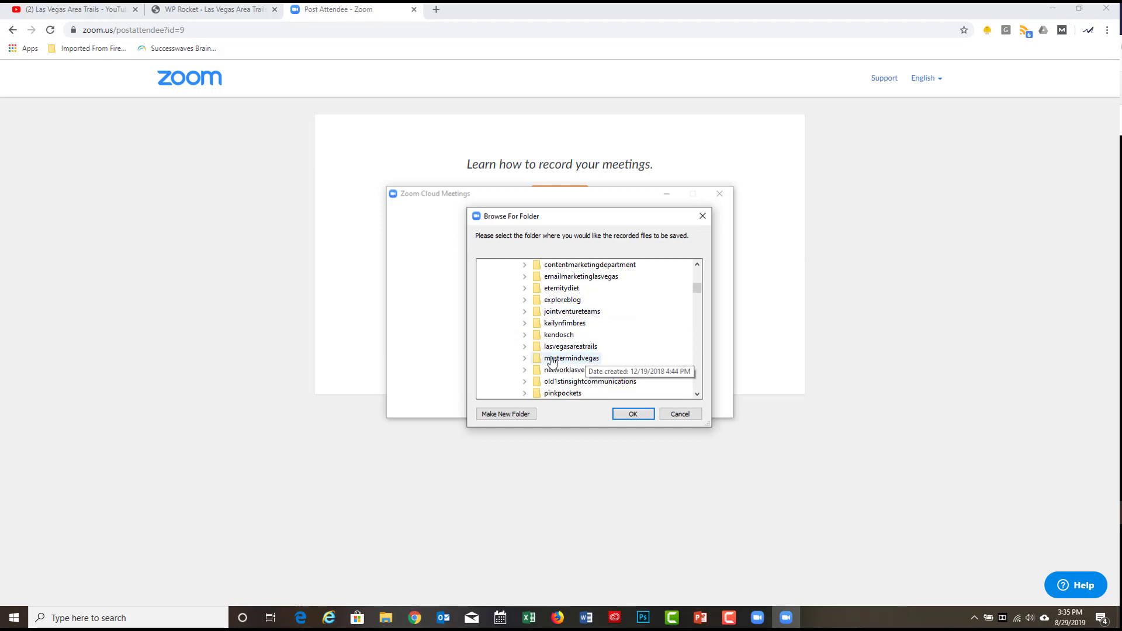
click(524, 348)
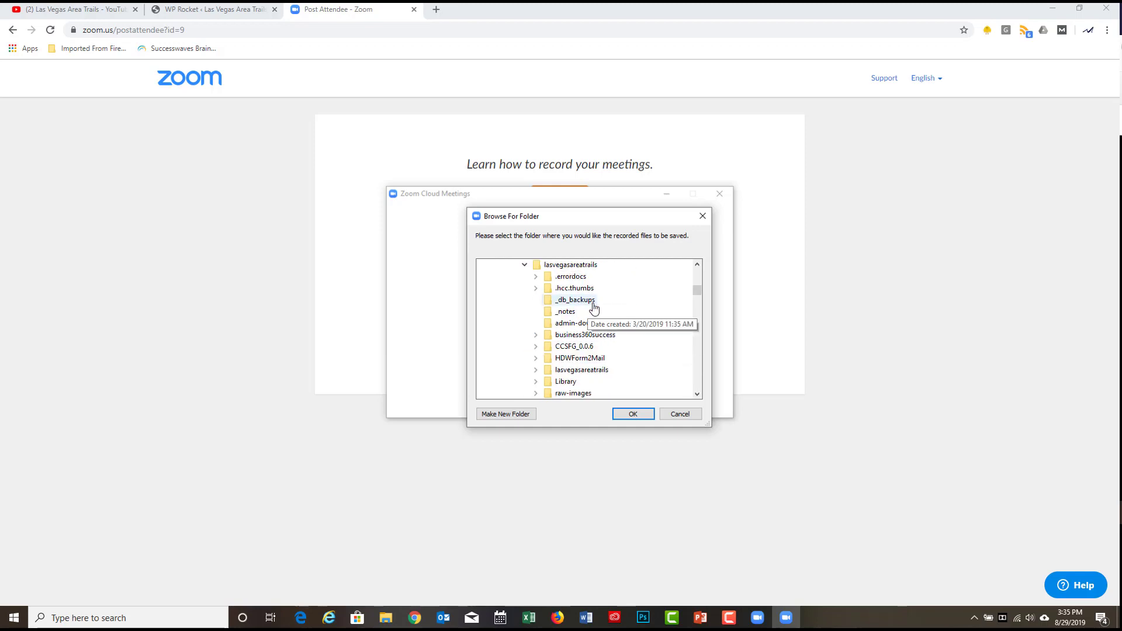
scroll(612, 304, down, 2)
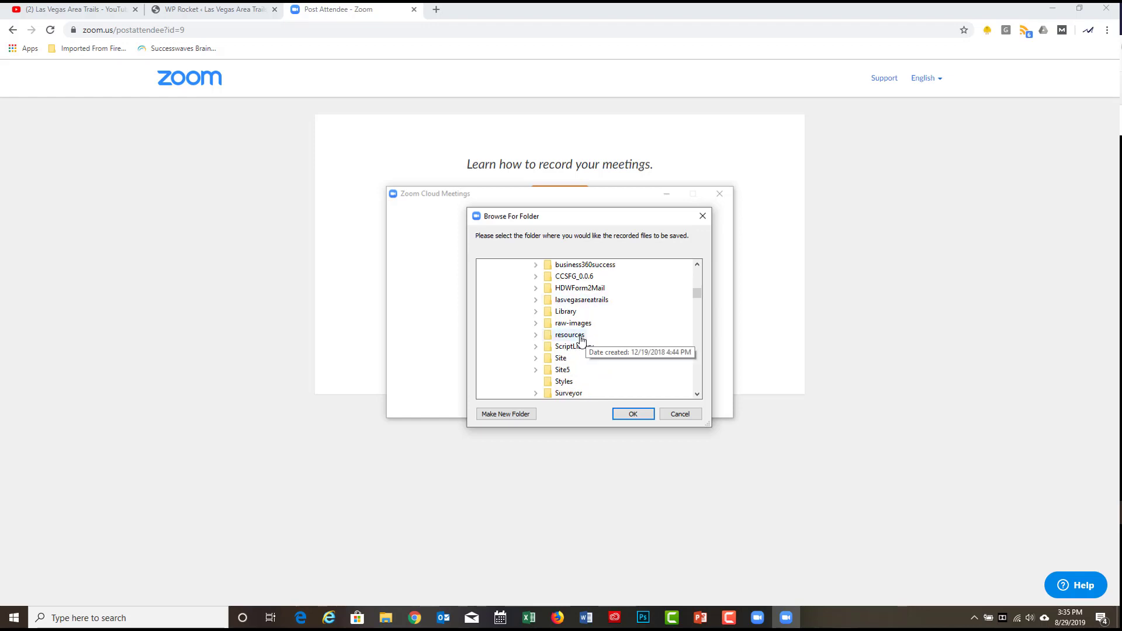
click(536, 337)
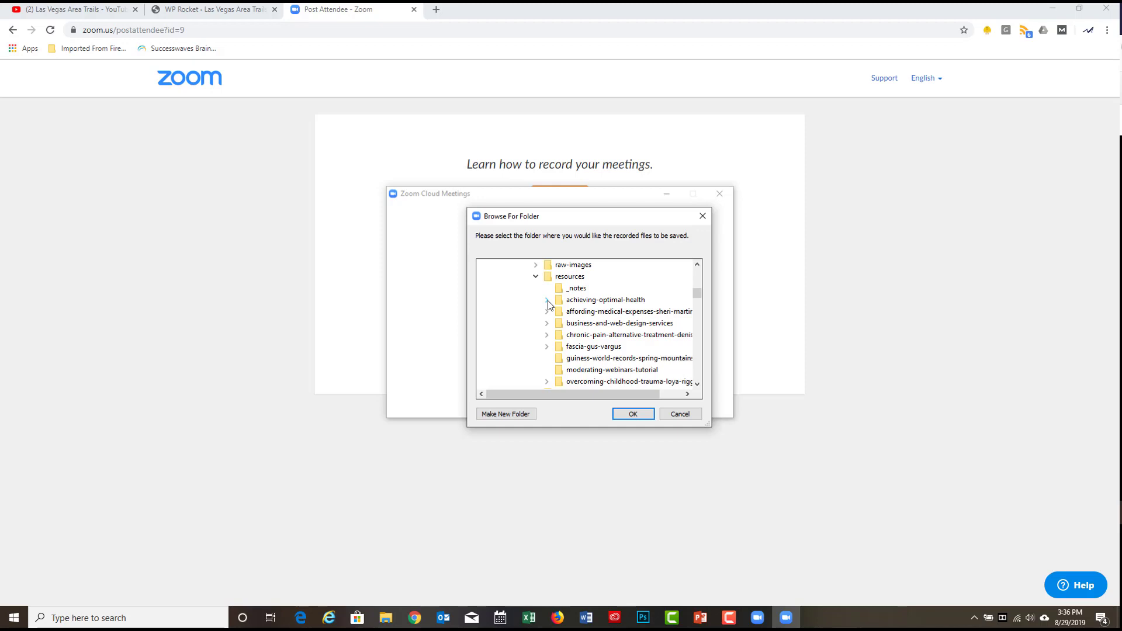
Expand the achieving-optimal-health folder and look through its subfolders
click(548, 303)
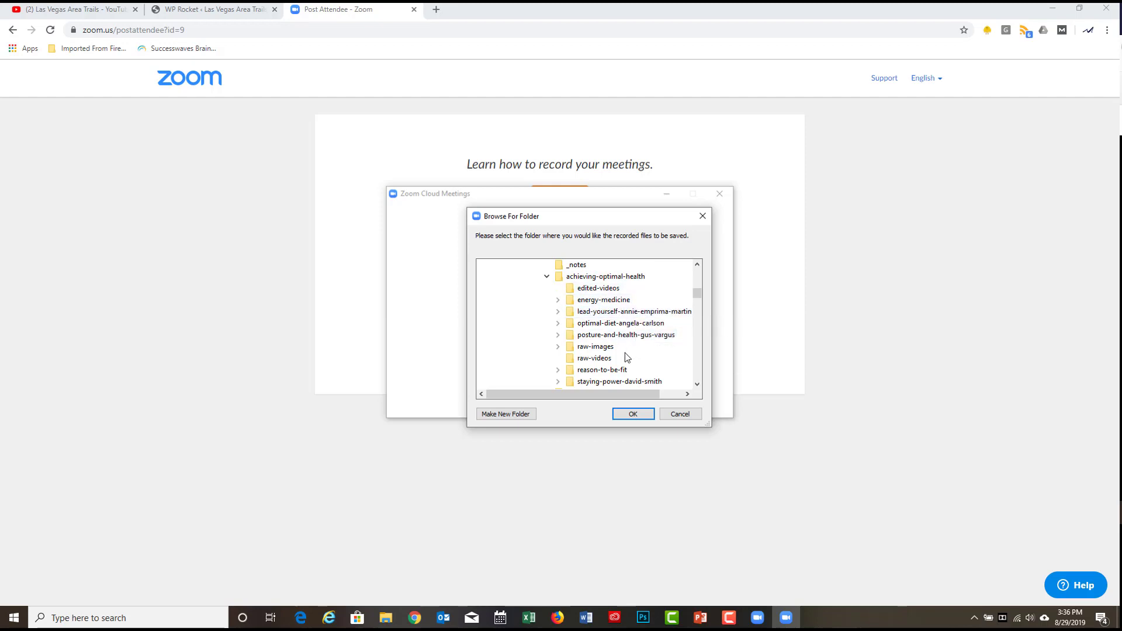
scroll(622, 356, down, 1)
scroll(623, 360, up, 2)
scroll(623, 360, down, 1)
scroll(622, 360, down, 1)
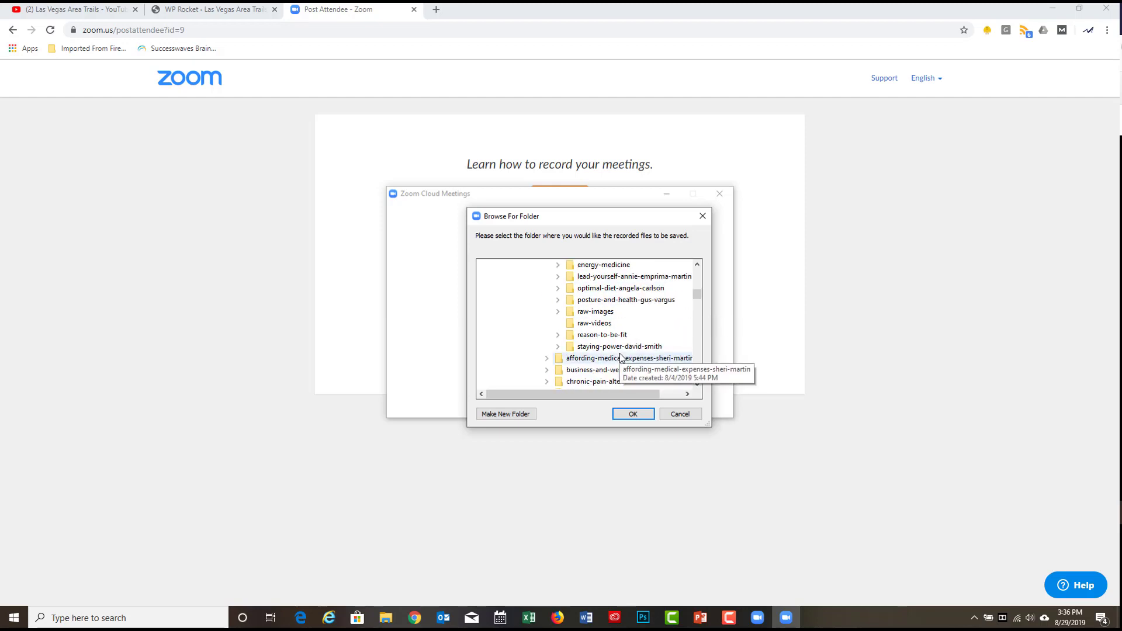
scroll(621, 358, up, 1)
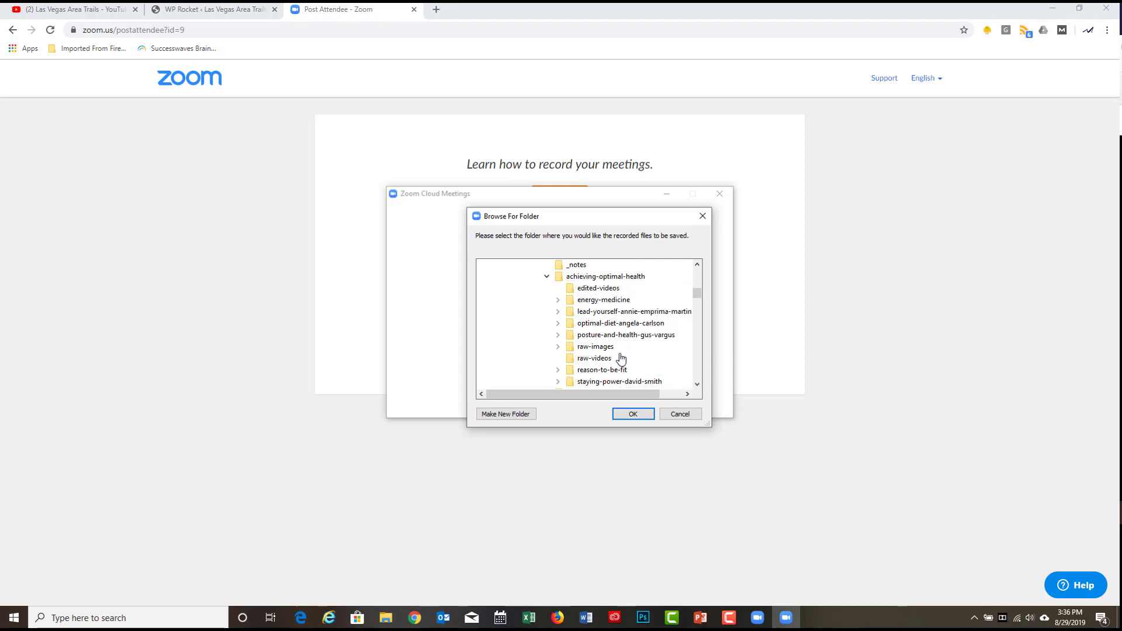
Add a new folder inside 1stInsightCommunicationsV2 and check where it sits in the folder tree
click(506, 414)
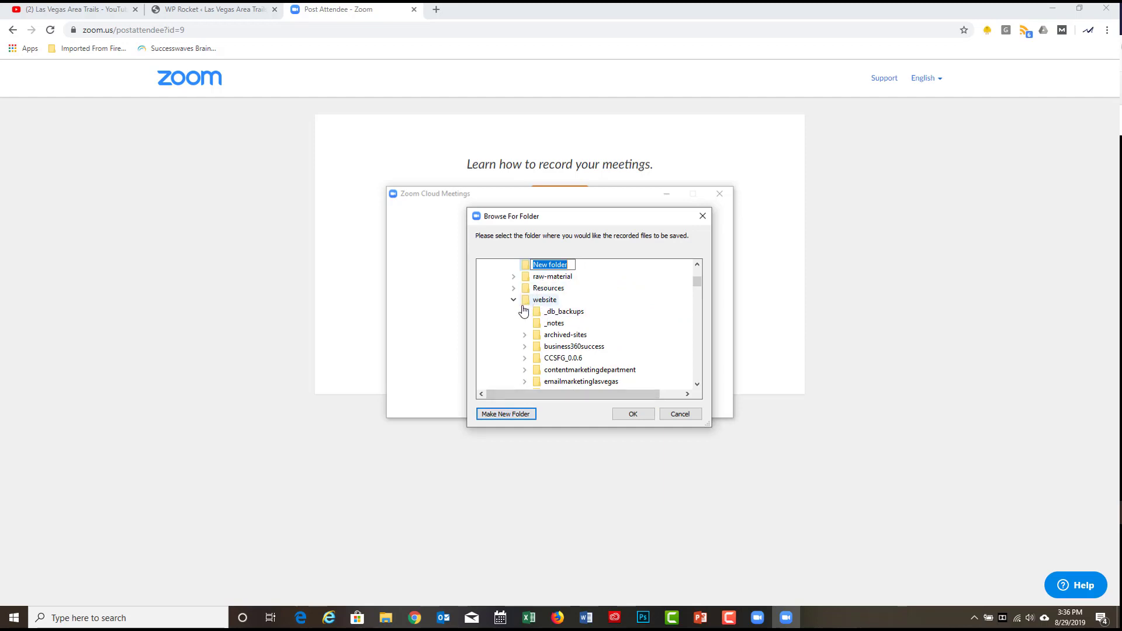
scroll(602, 298, up, 2)
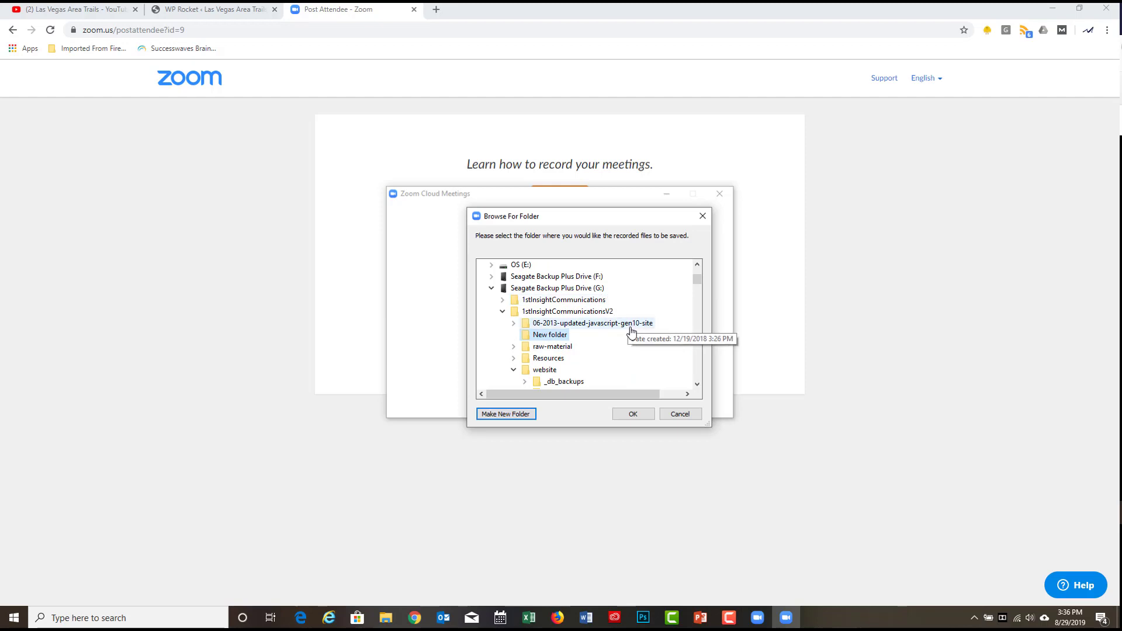
scroll(631, 331, down, 1)
scroll(631, 331, down, 1)
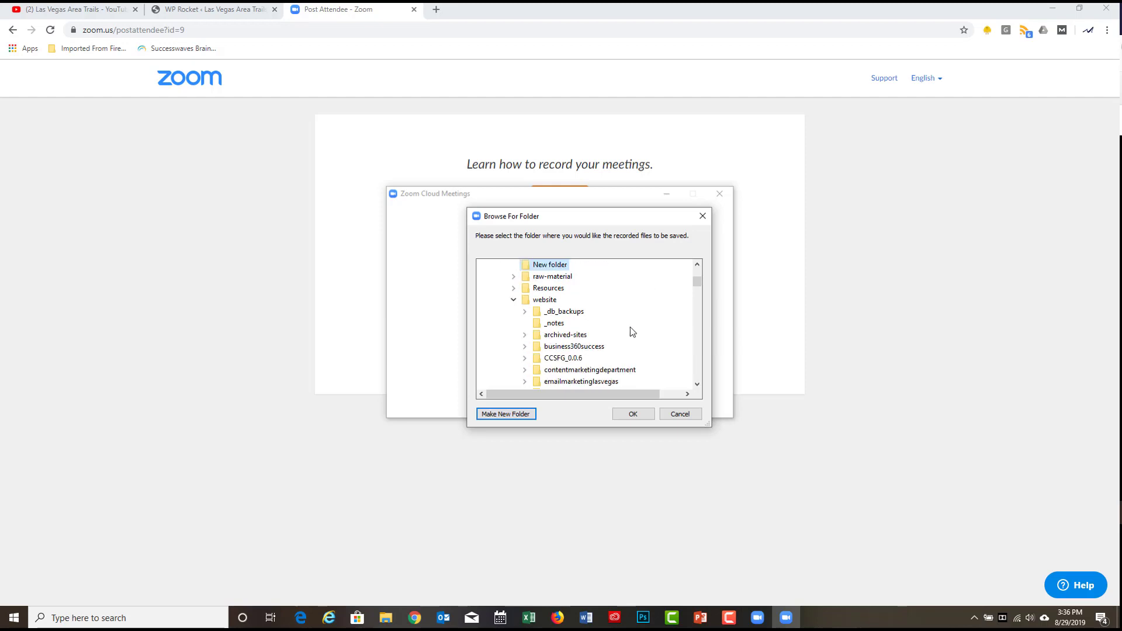
Select the achieving-optimal-health folder inside the resources folder of lasvegasareatrails
scroll(631, 331, down, 1)
scroll(631, 331, down, 3)
scroll(609, 328, down, 2)
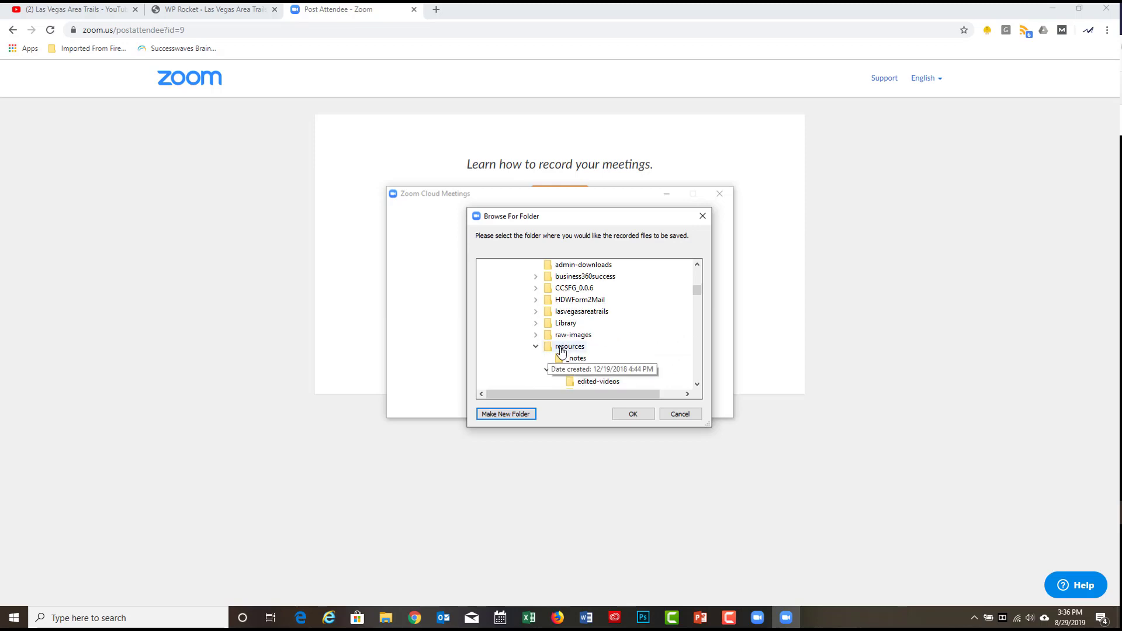
click(561, 349)
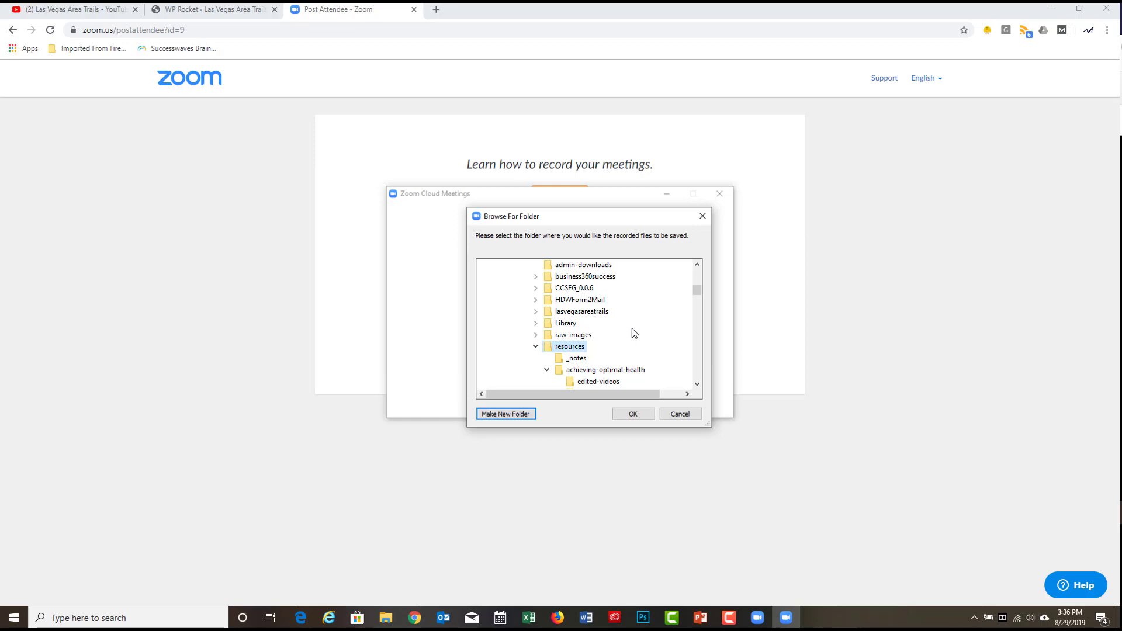
scroll(607, 339, down, 1)
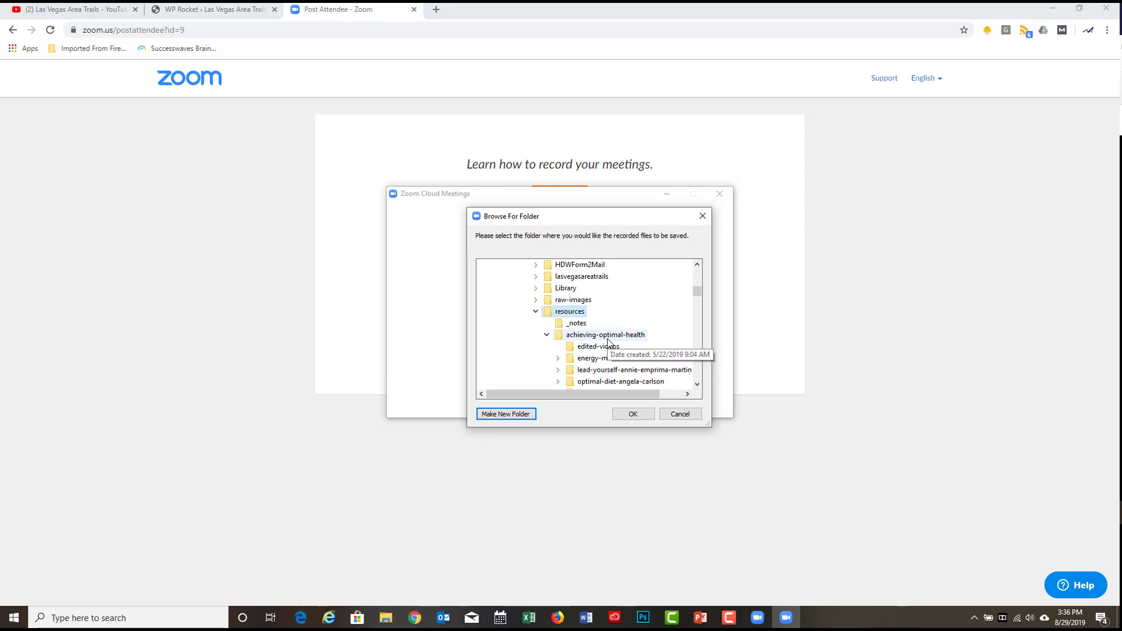
click(579, 338)
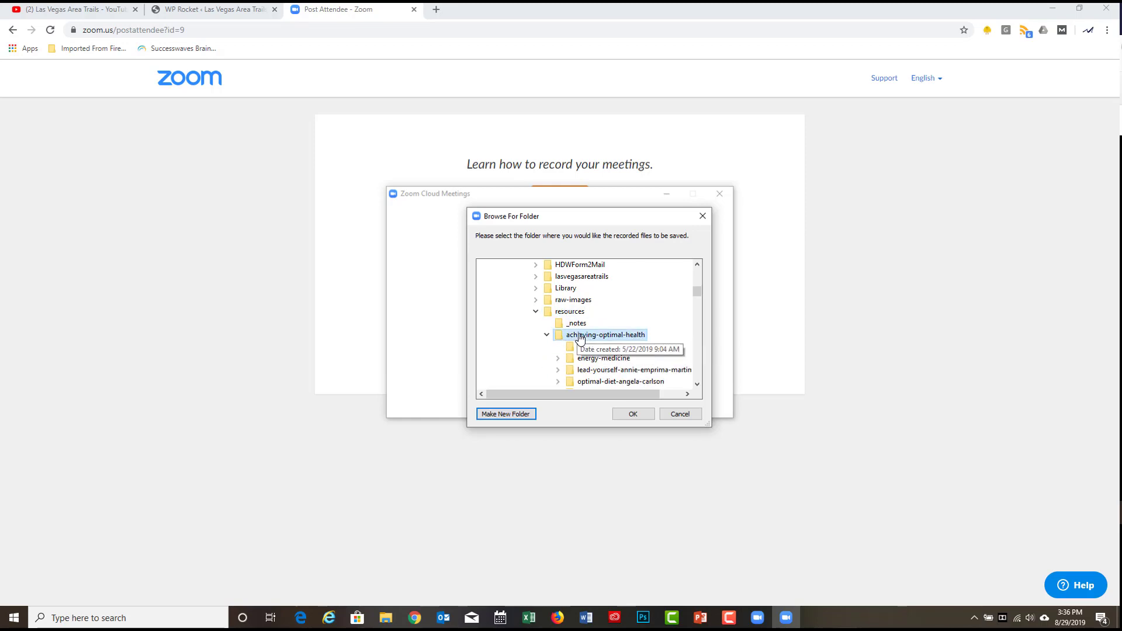
Create a subfolder named moderating-a-webinar in achieving-optimal-health and confirm it as the save location for the recorded files
click(505, 414)
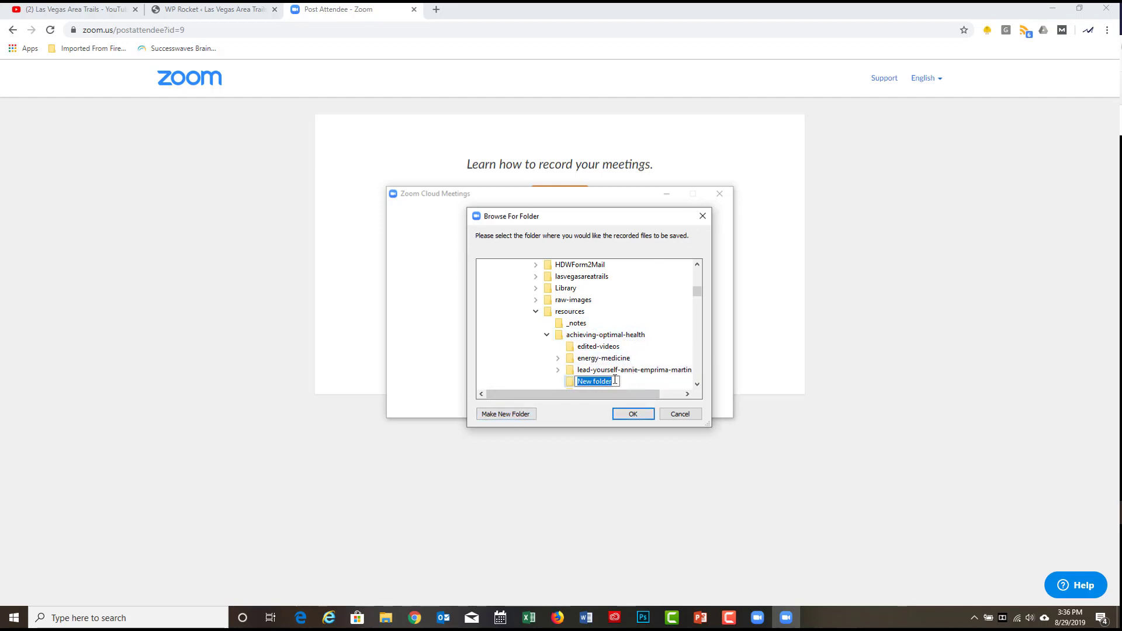
scroll(632, 352, down, 1)
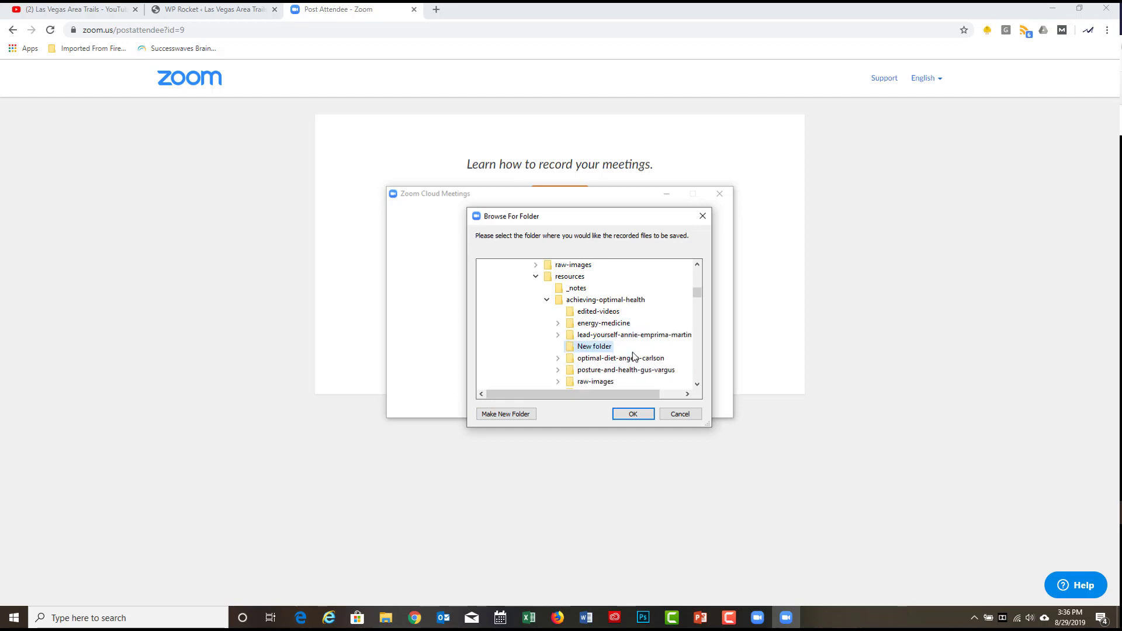
right_click(583, 349)
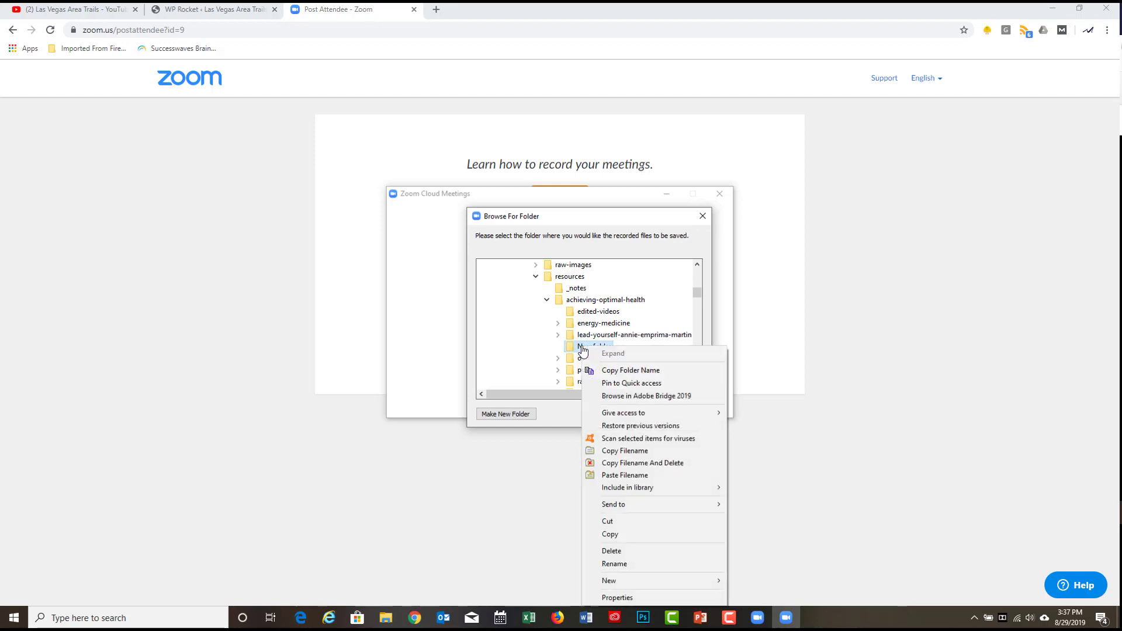
click(610, 566)
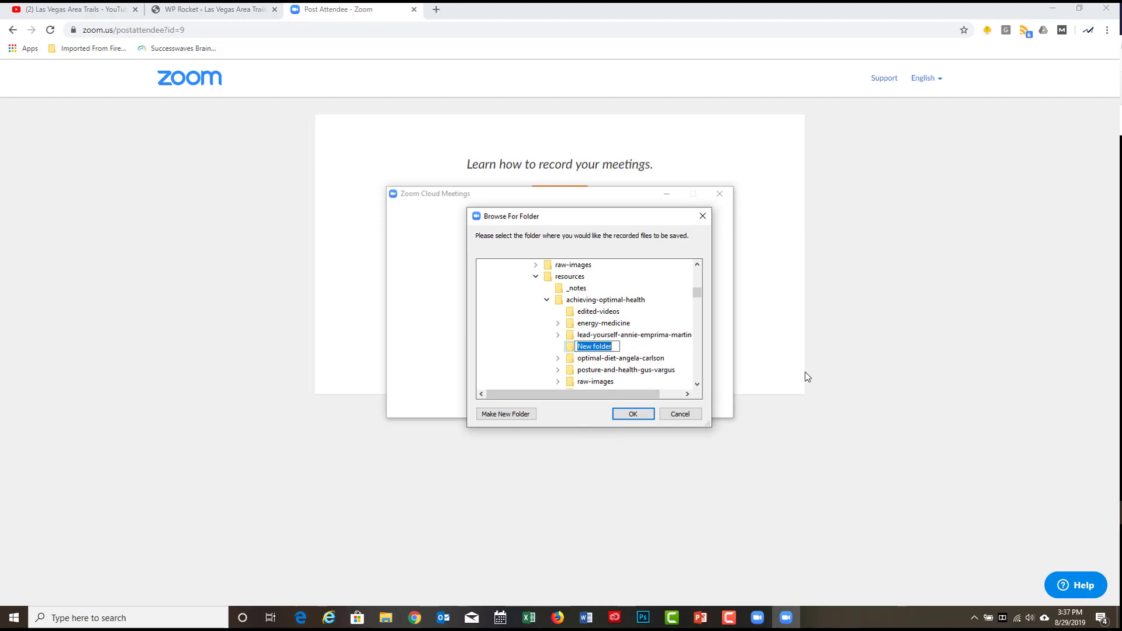
text(moderating-a-webinar)
click(571, 351)
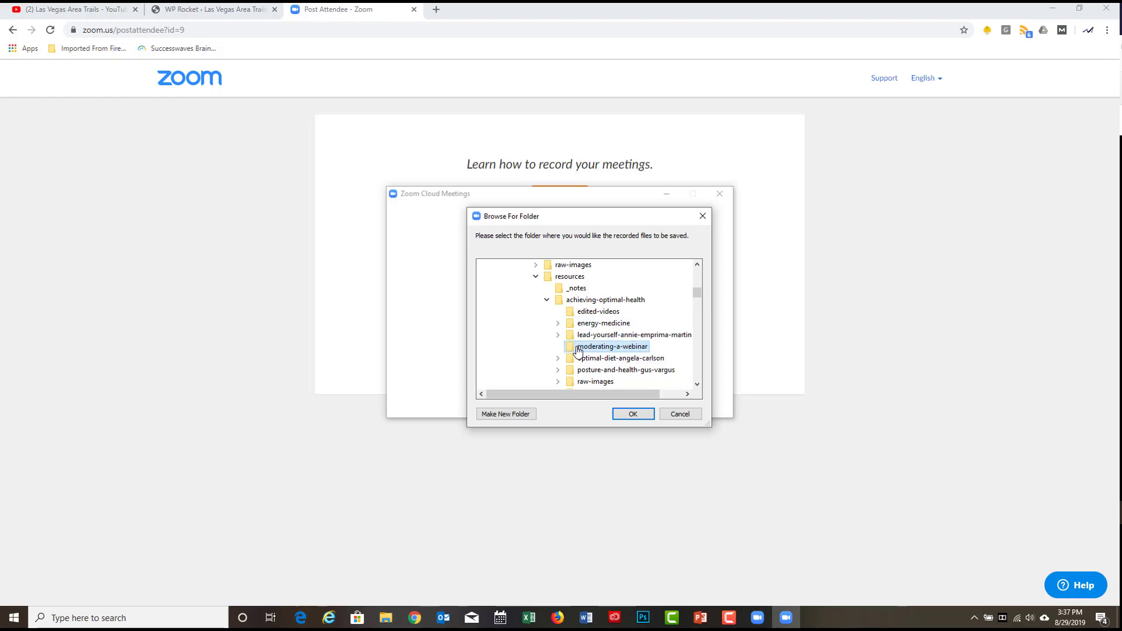
click(632, 415)
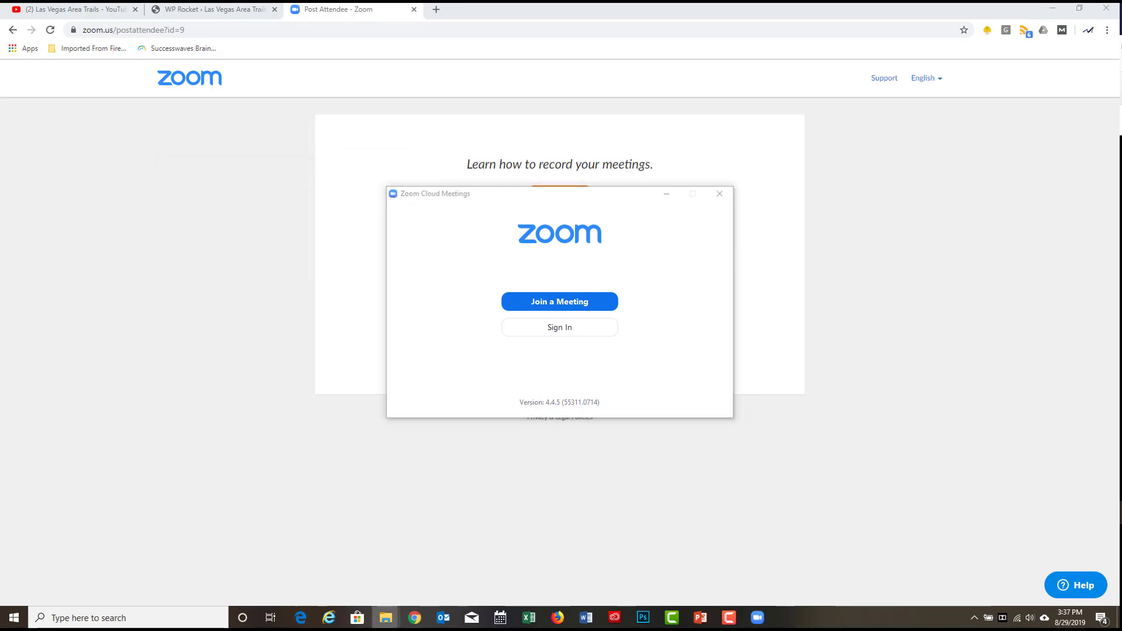
Open the moderating-webinars-tutorial folder on drive G, under 1stInsightCommunicationsV2, website, lasvegasareatrails, resources
drag(874, 255, 559, 138)
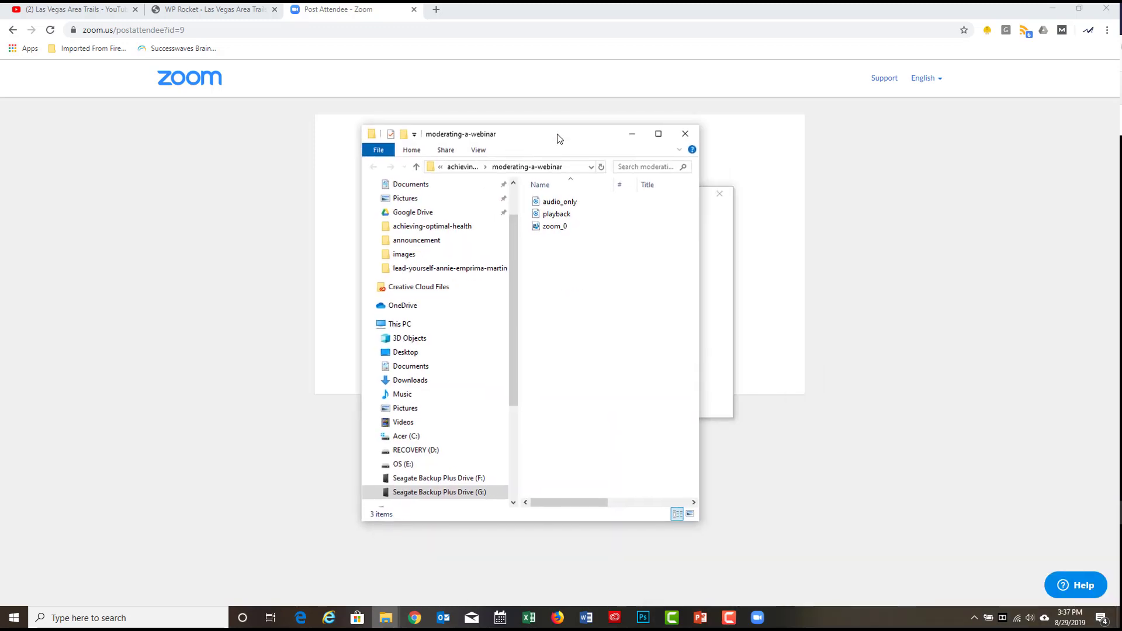
click(423, 495)
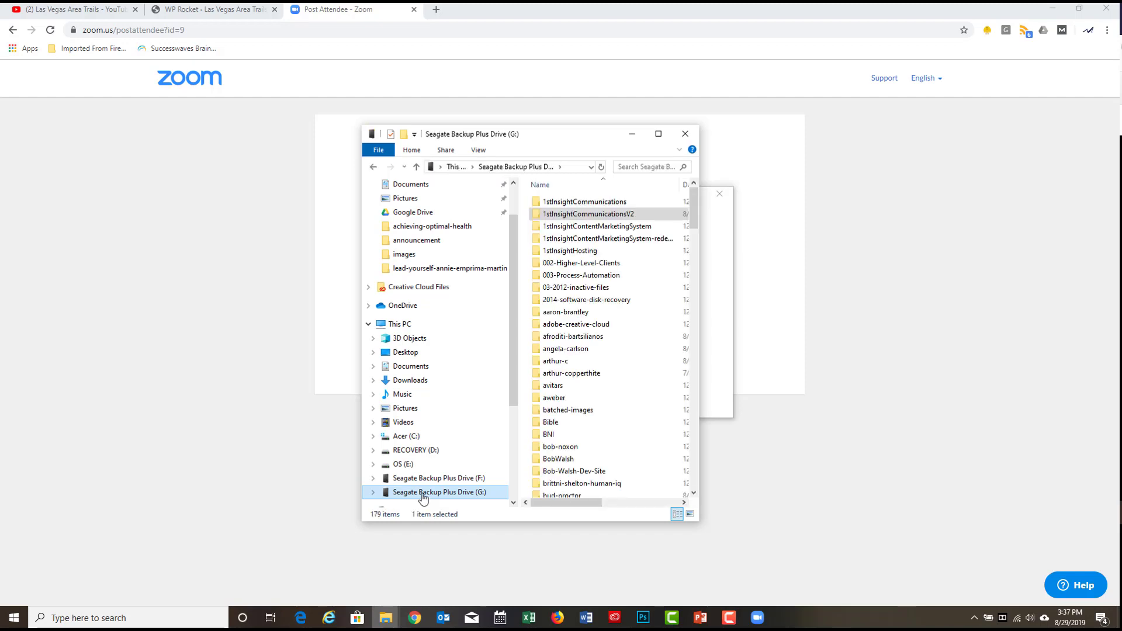
click(577, 216)
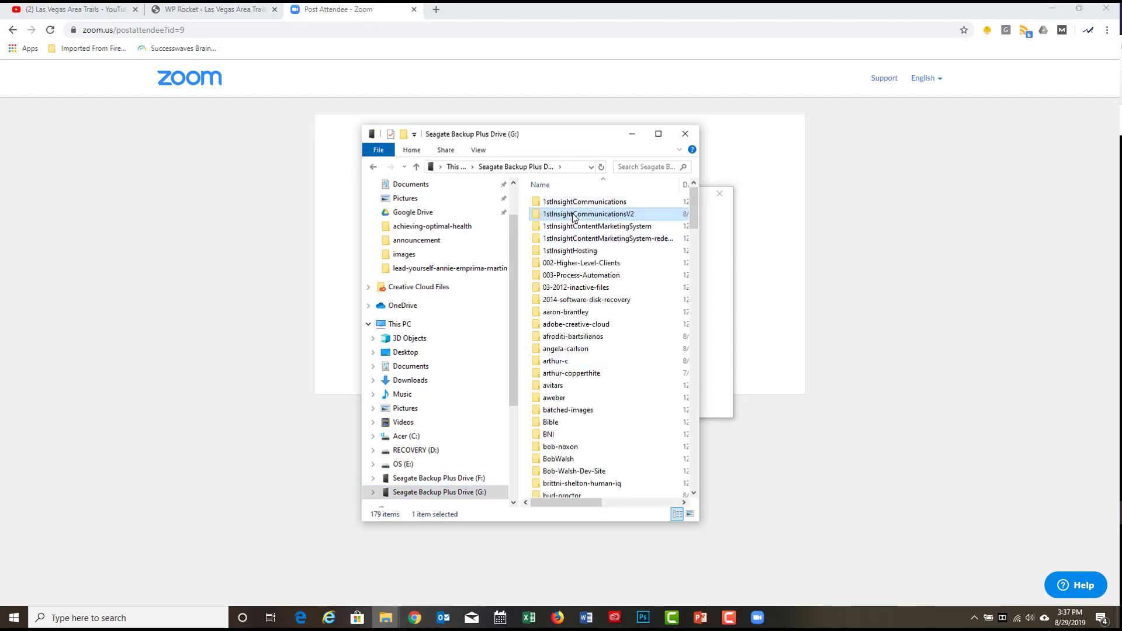
double_click(576, 216)
double_click(554, 250)
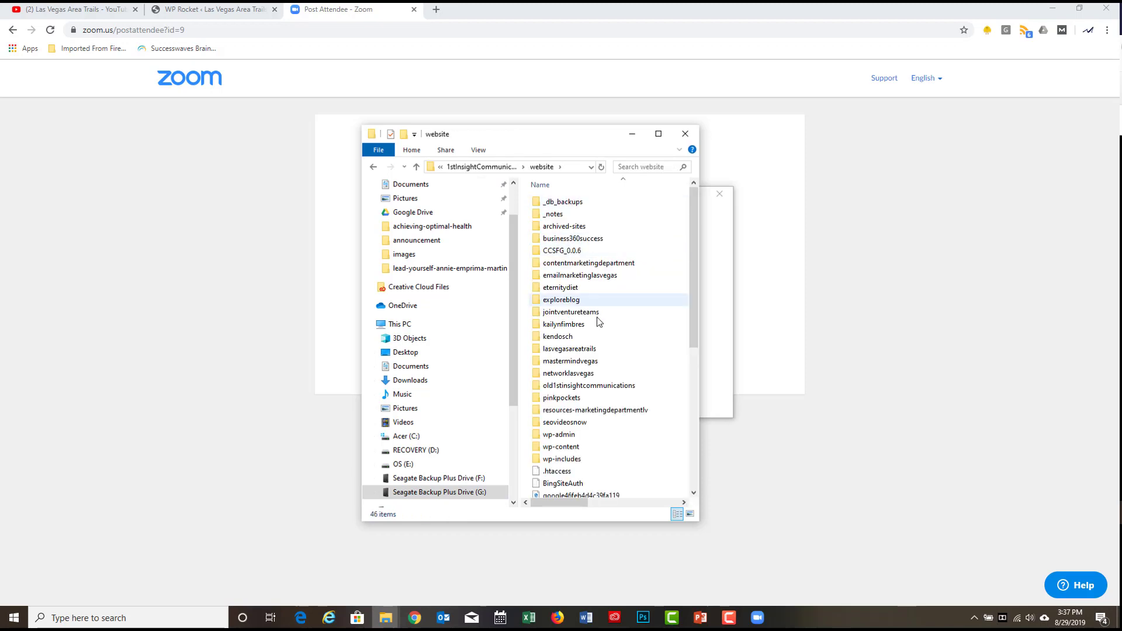
double_click(555, 350)
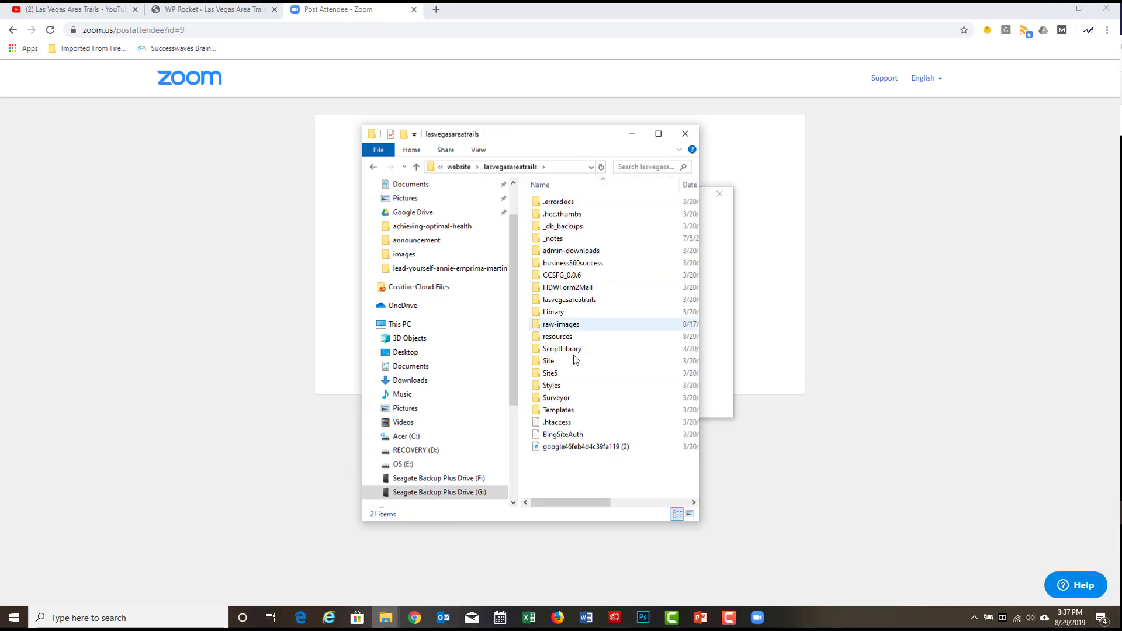
double_click(558, 338)
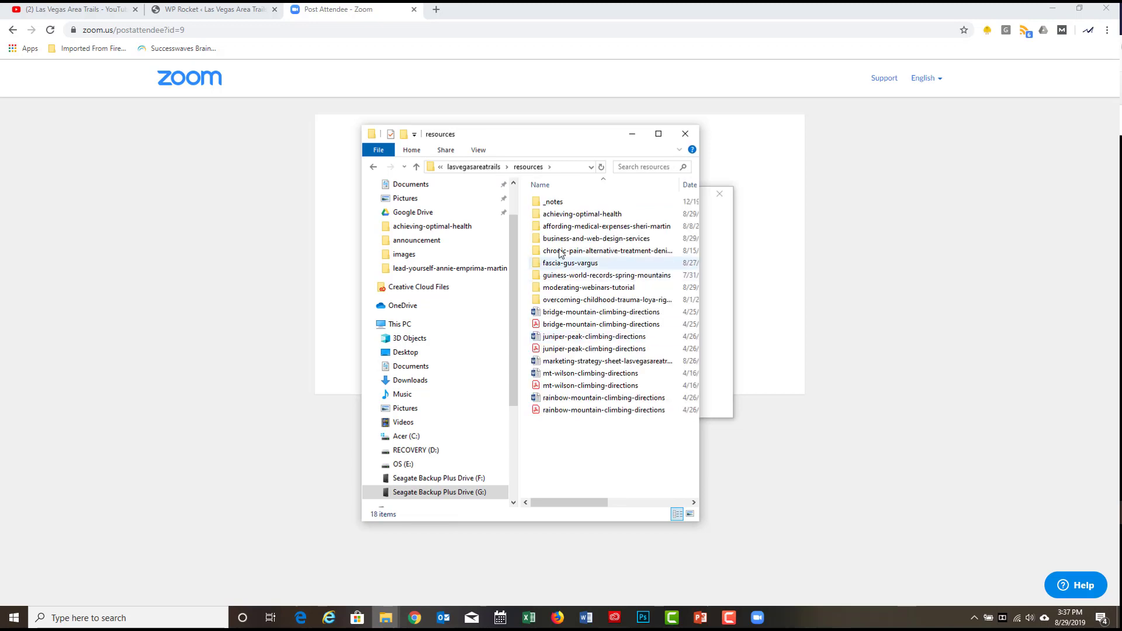
double_click(554, 289)
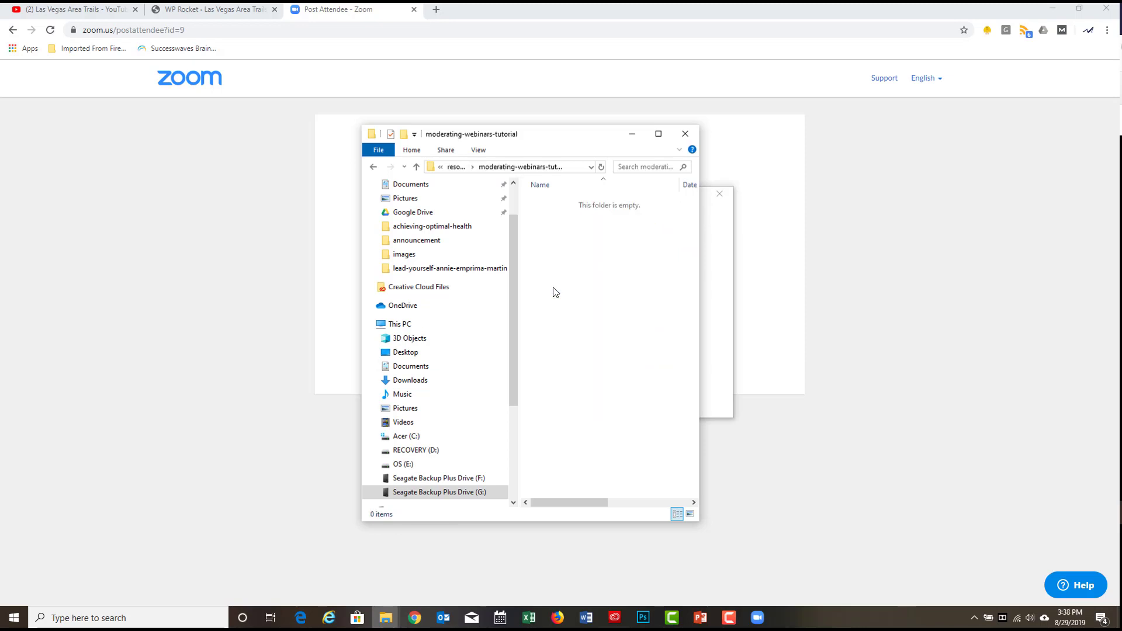
Go back up to lasvegasareatrails and recheck the moderating-webinars-tutorial folder inside resources
click(416, 167)
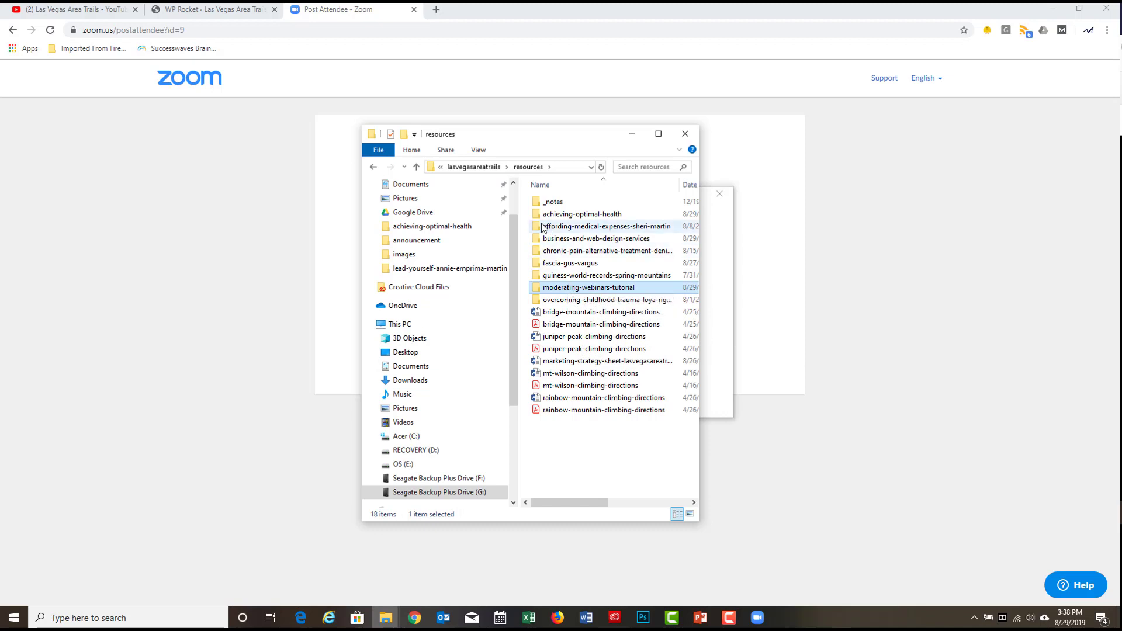
click(417, 168)
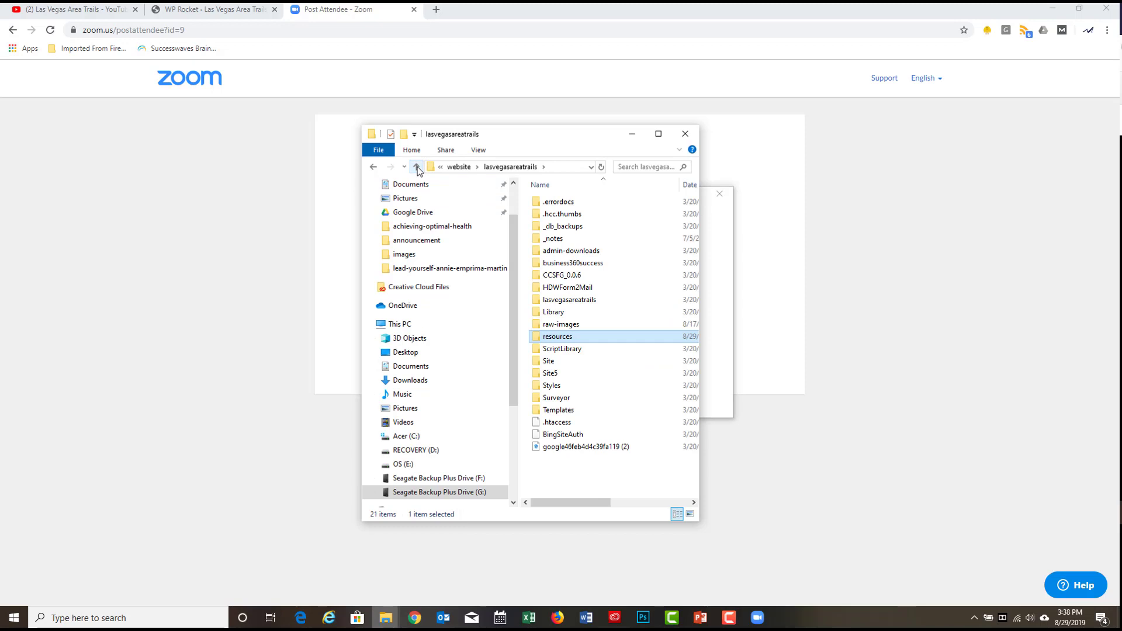
double_click(558, 339)
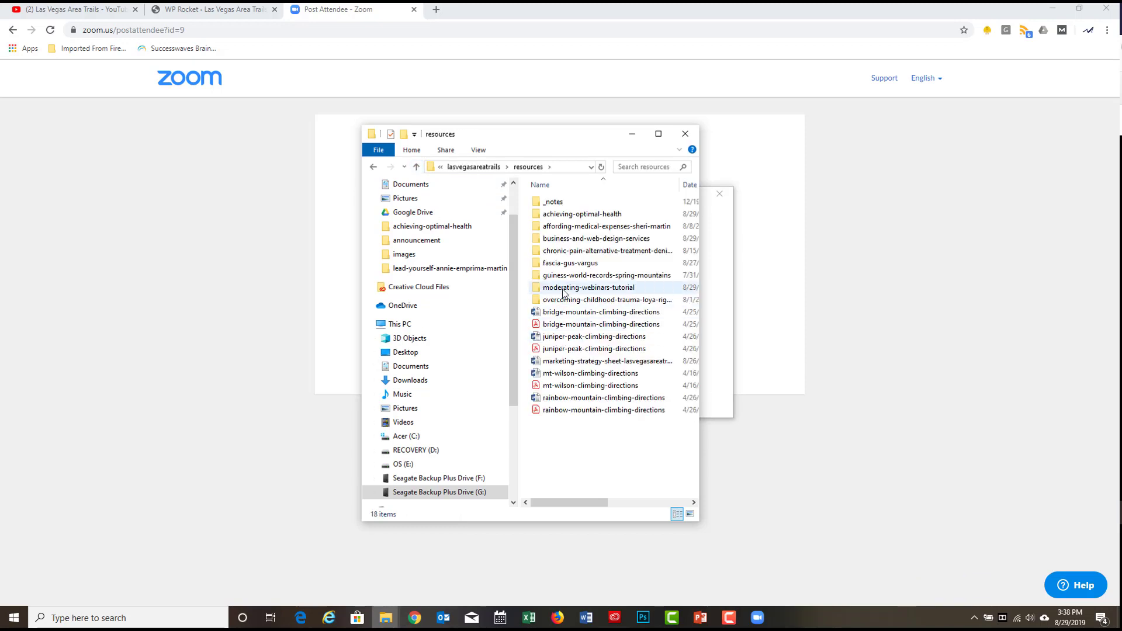
double_click(564, 290)
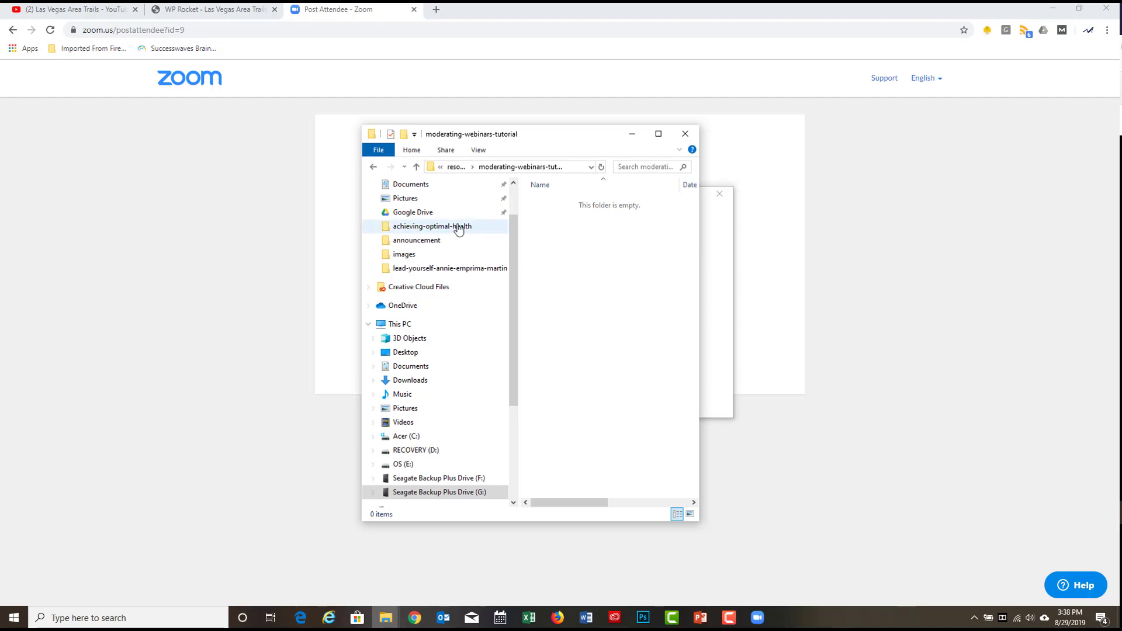
Go back up the folder hierarchy from moderating-webinars-tutorial to the Desktop level
click(416, 168)
click(416, 167)
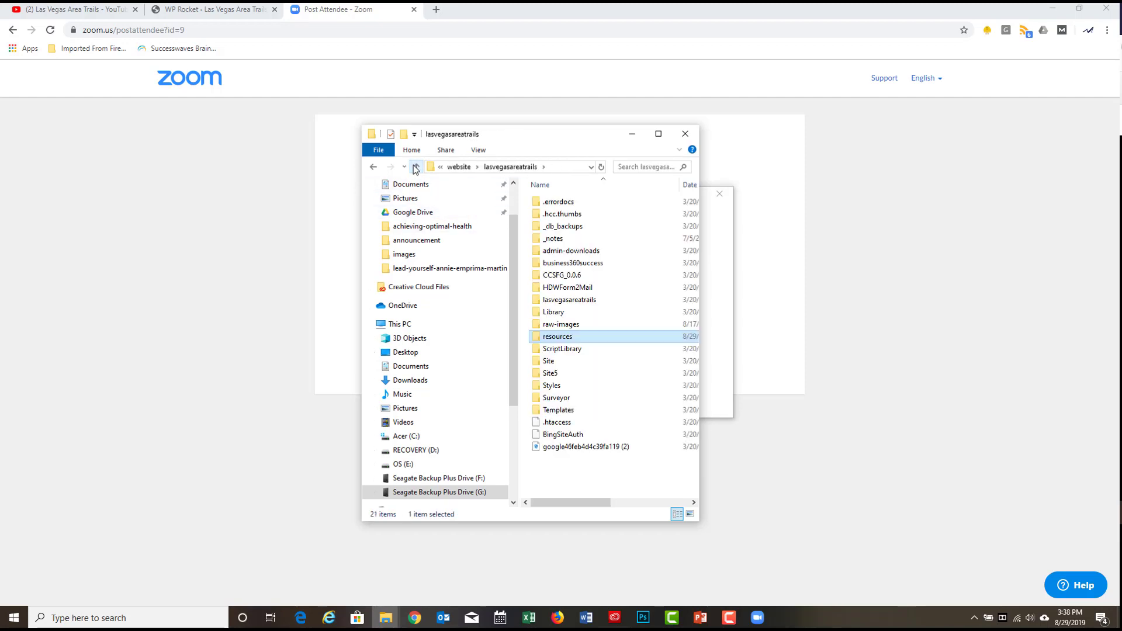
click(416, 168)
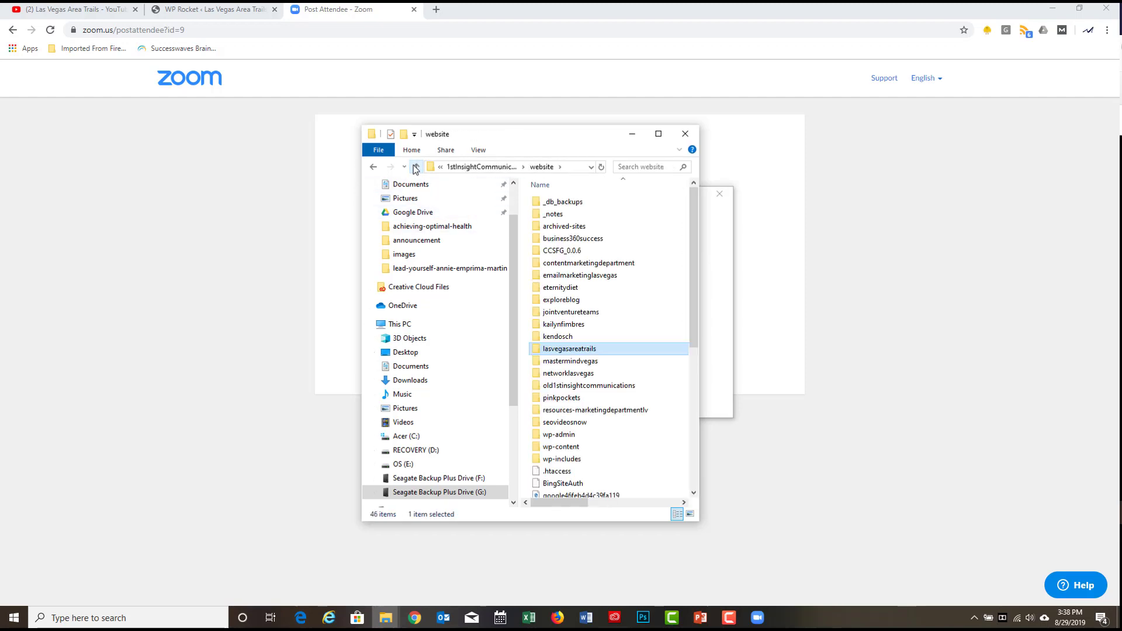
click(416, 168)
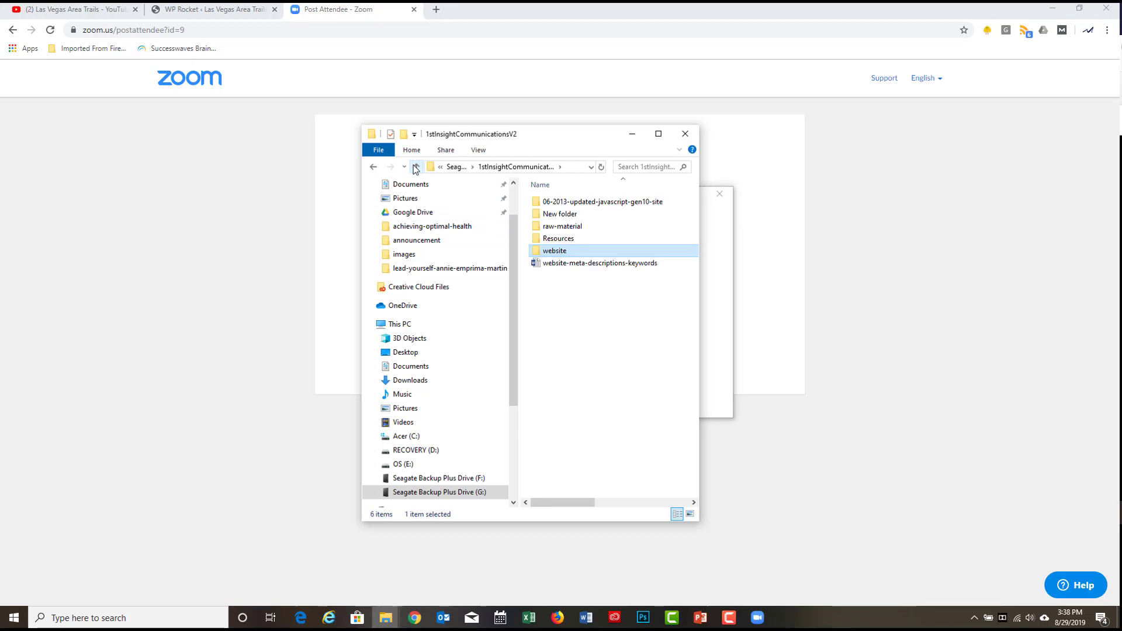
click(416, 168)
click(416, 168)
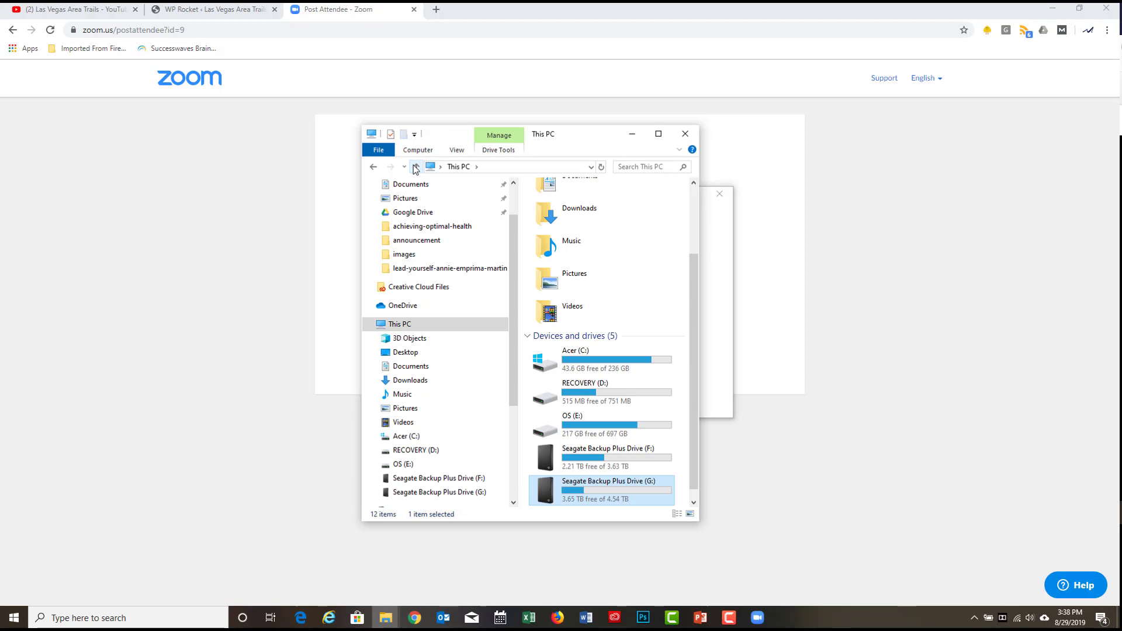
click(416, 167)
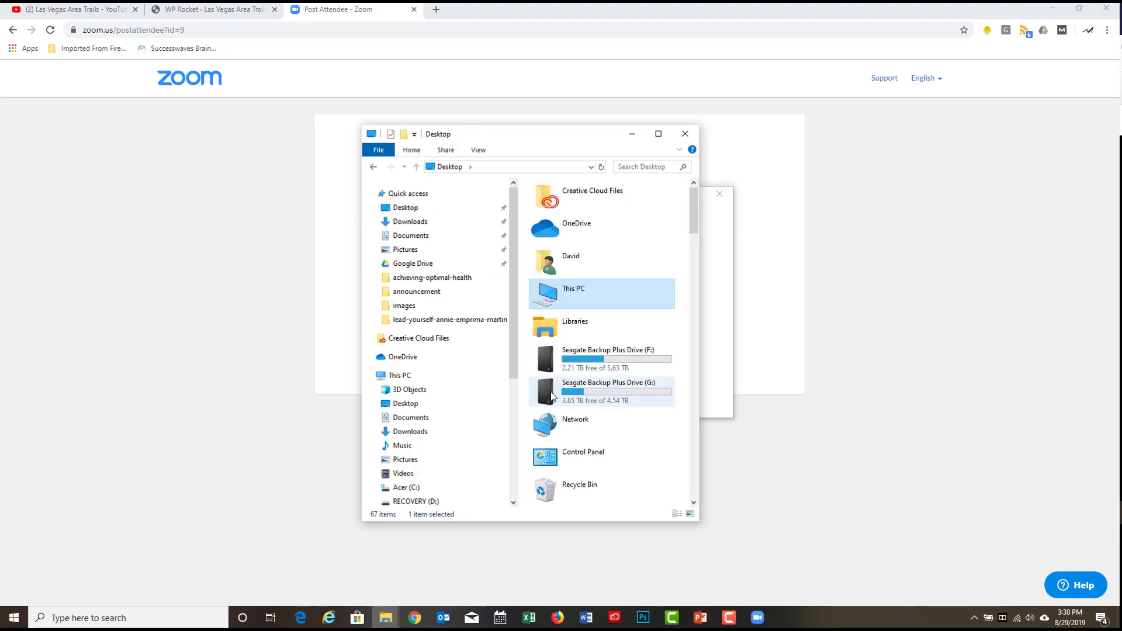
Move the file window clear of the Zoom window and open lasvegasareatrails on drive G, in the website folder of 1stInsightCommunicationsV2
drag(592, 139, 314, 135)
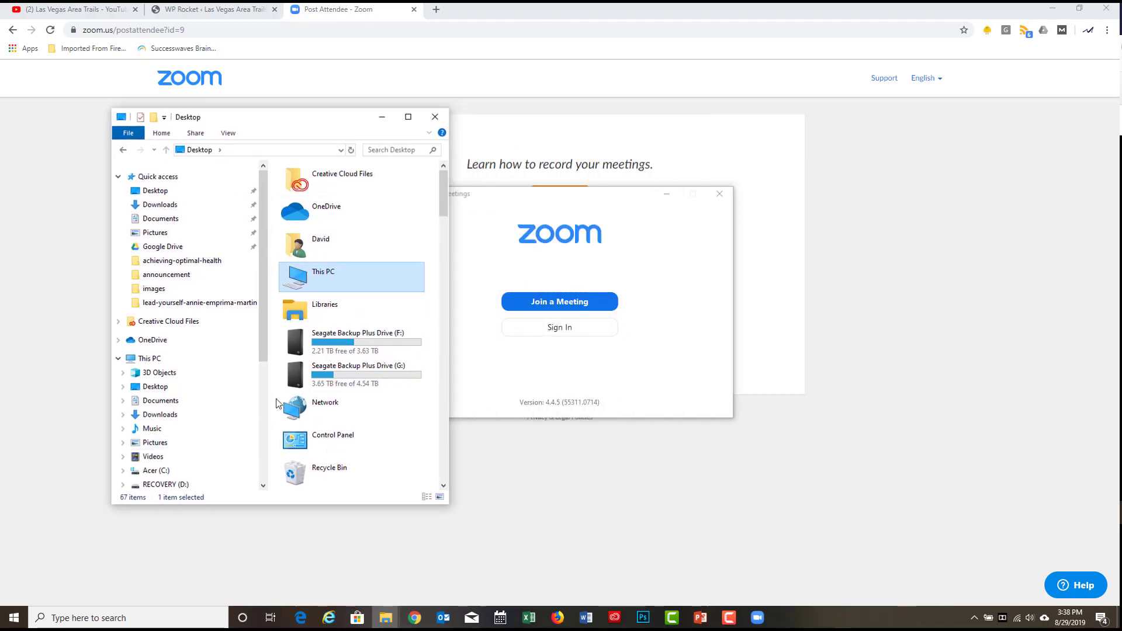
double_click(296, 367)
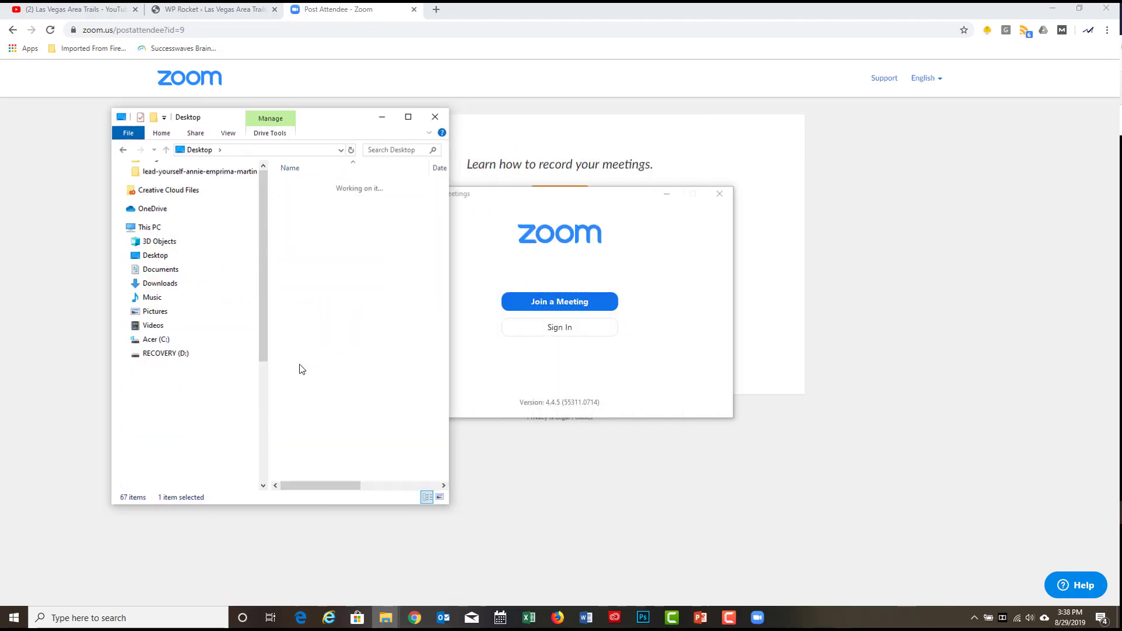
double_click(314, 196)
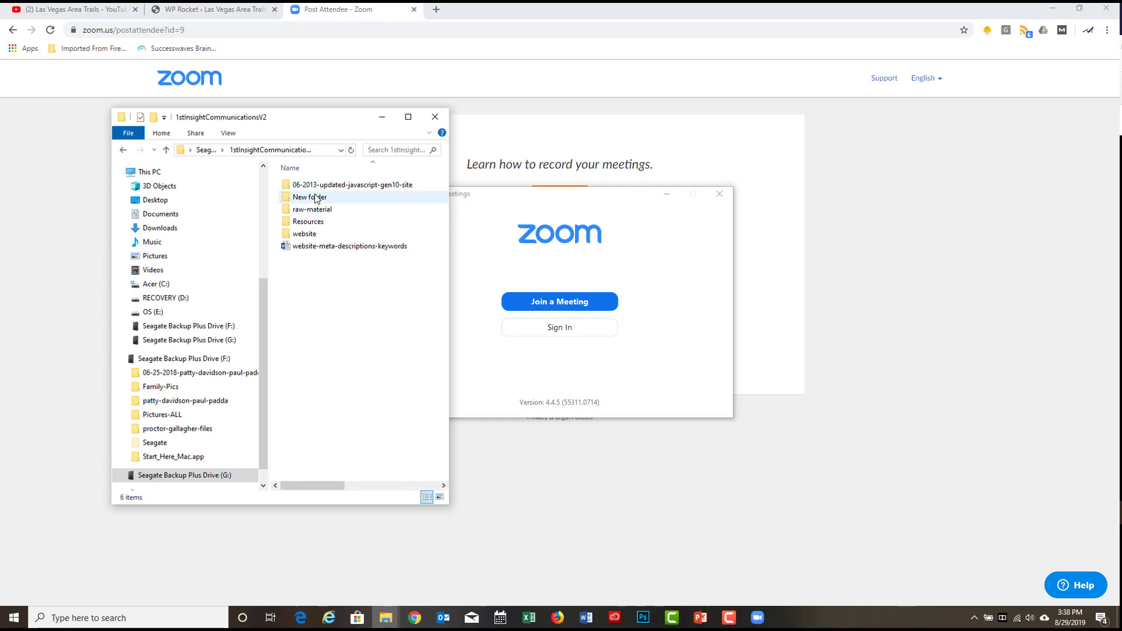
double_click(305, 235)
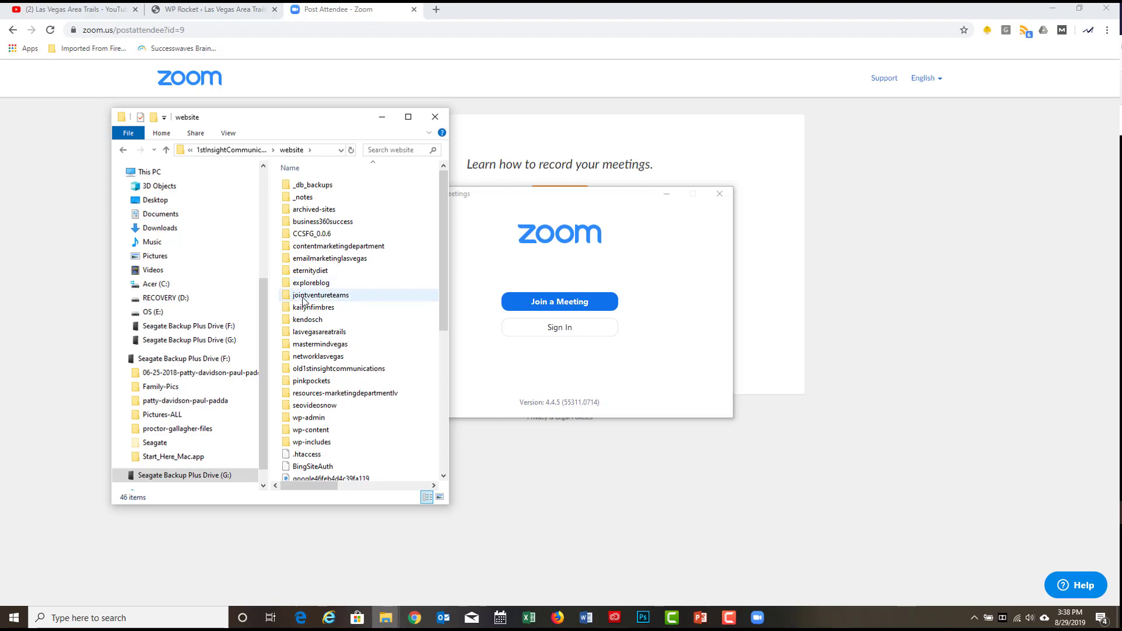
double_click(309, 332)
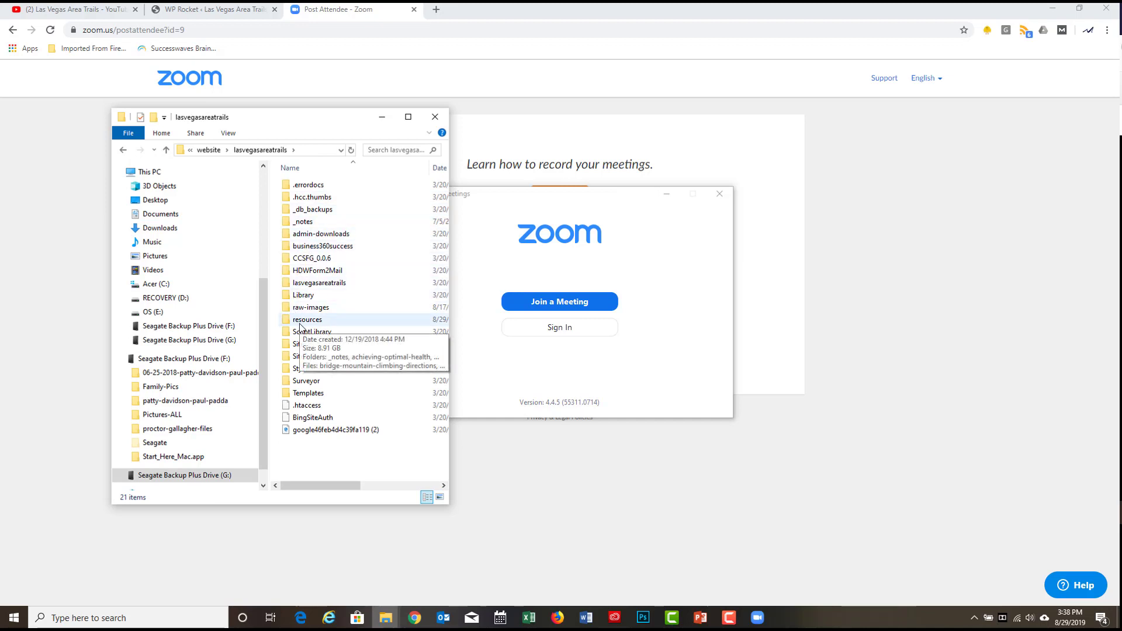
Look inside the CCSFG_0.0.6 and nested lasvegasareatrails folders, returning to the parent folder each time
double_click(298, 258)
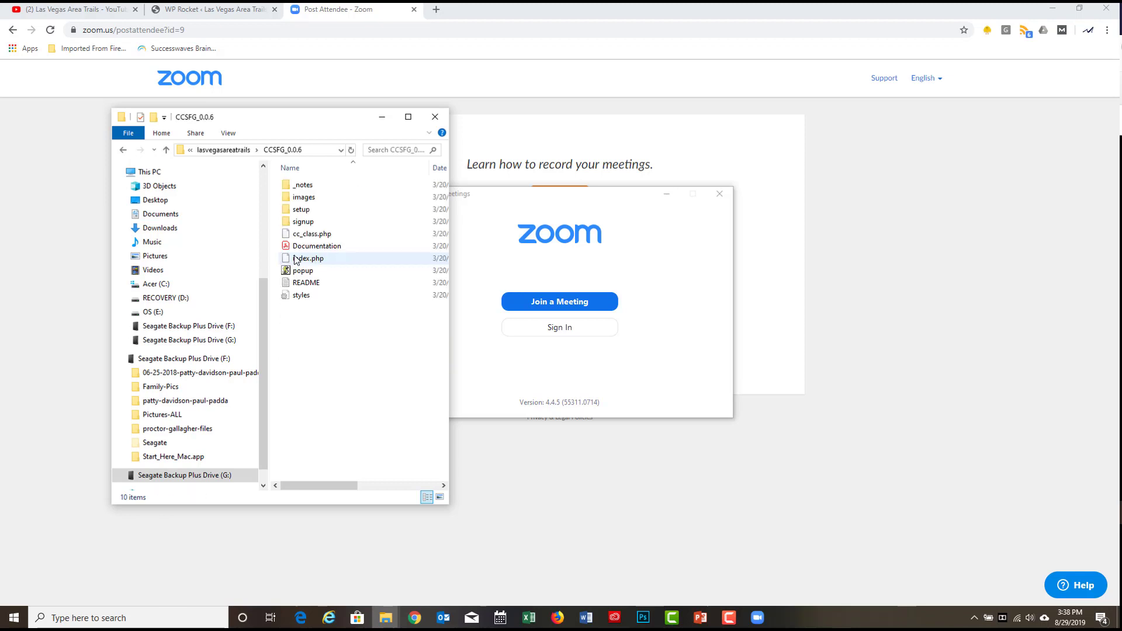
click(167, 150)
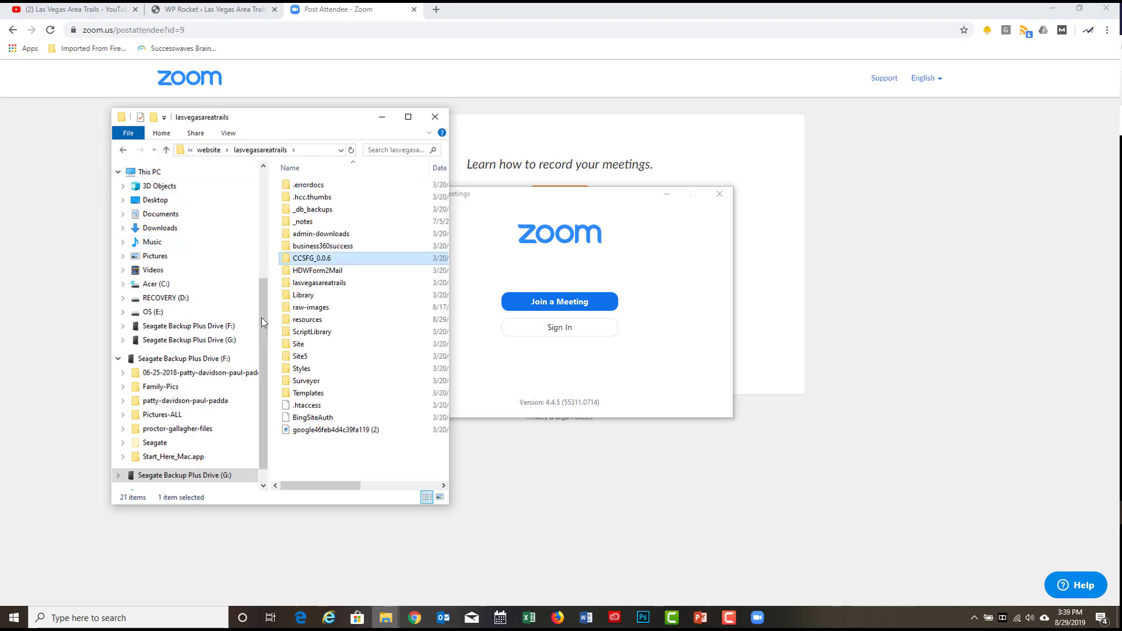
double_click(300, 283)
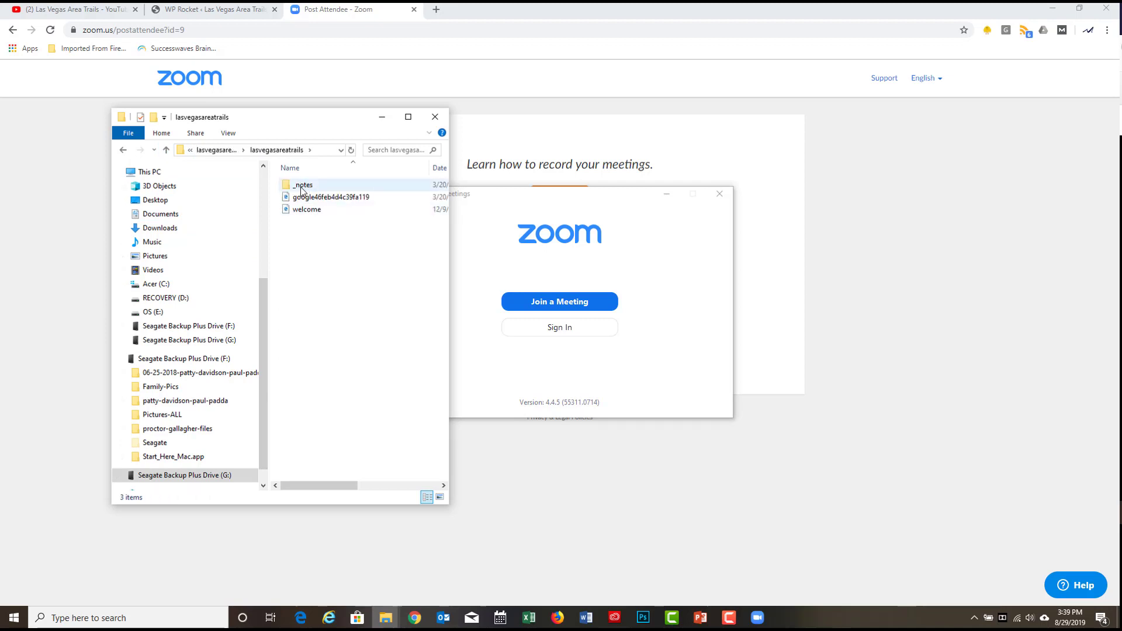
click(167, 150)
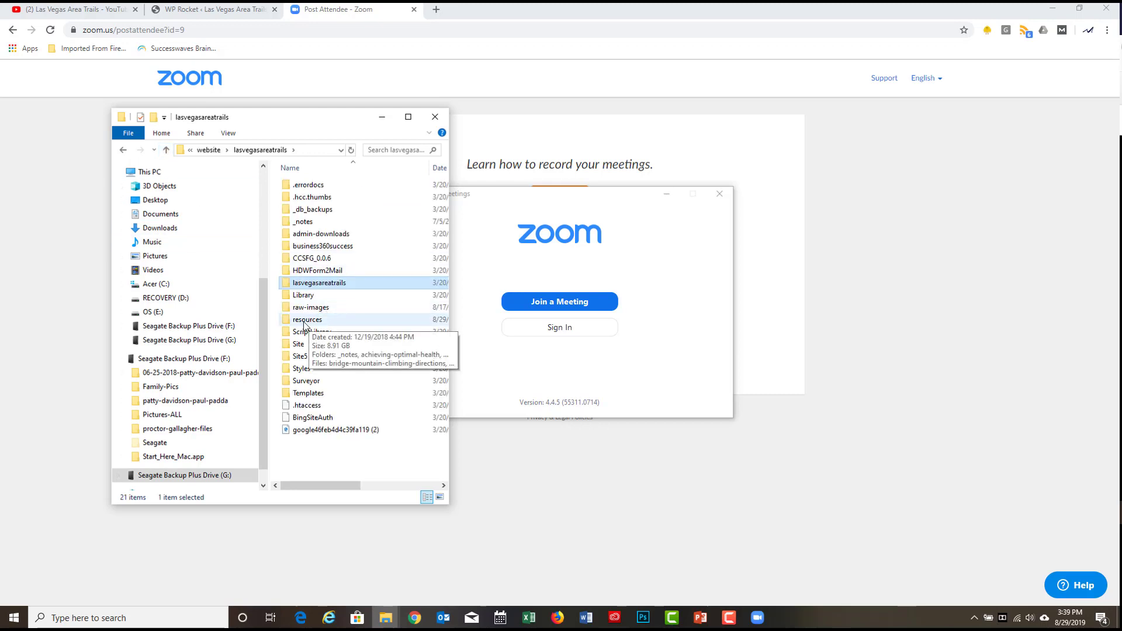
Open the moderating-a-webinar folder inside achieving-optimal-health in the resources folder
double_click(304, 321)
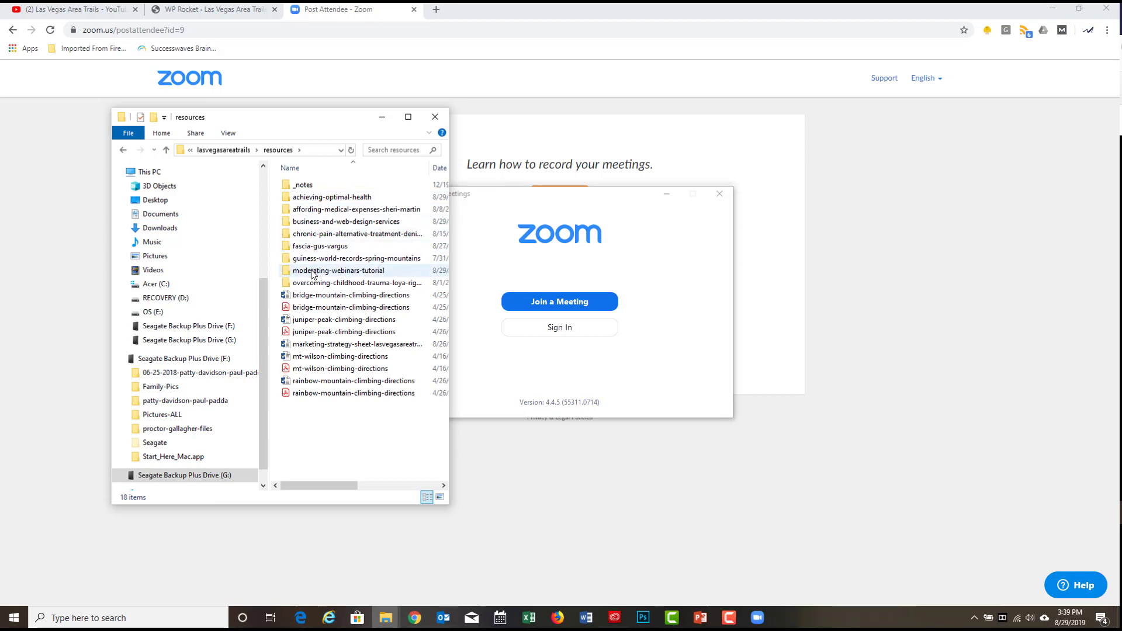
double_click(286, 197)
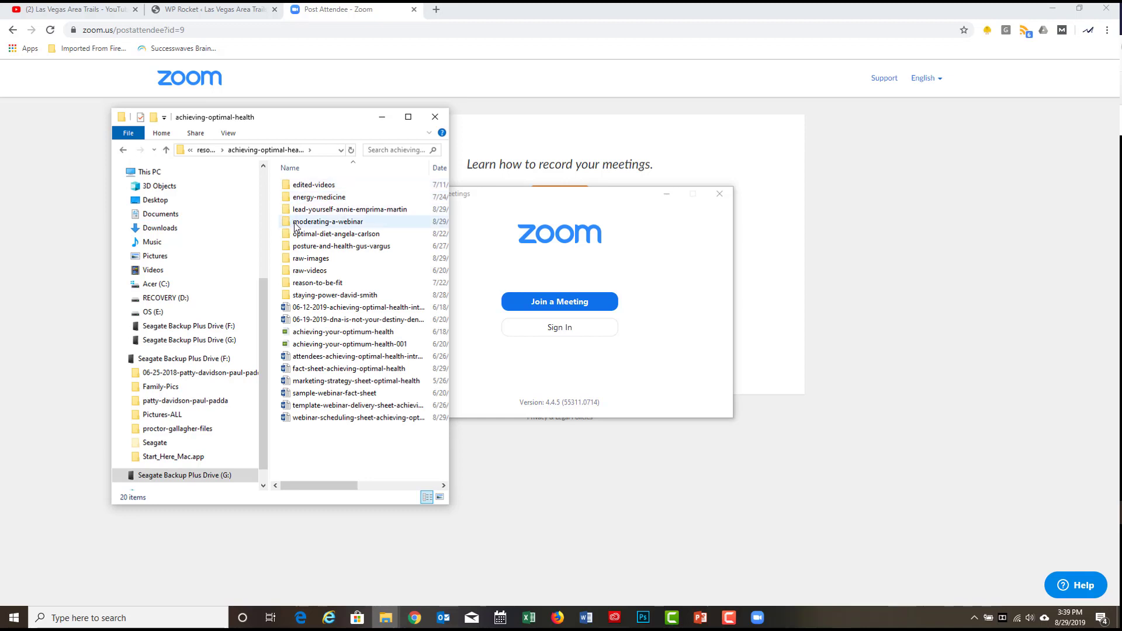
double_click(296, 226)
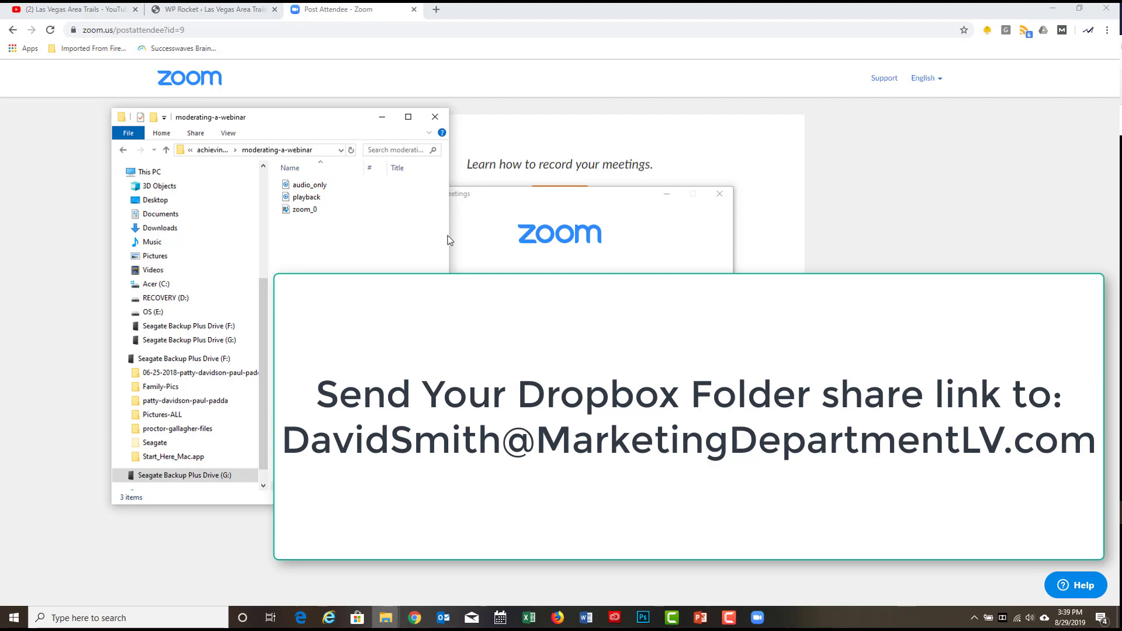
Move the Zoom window aside, widen the file window and check the audio_only file's details
click(454, 237)
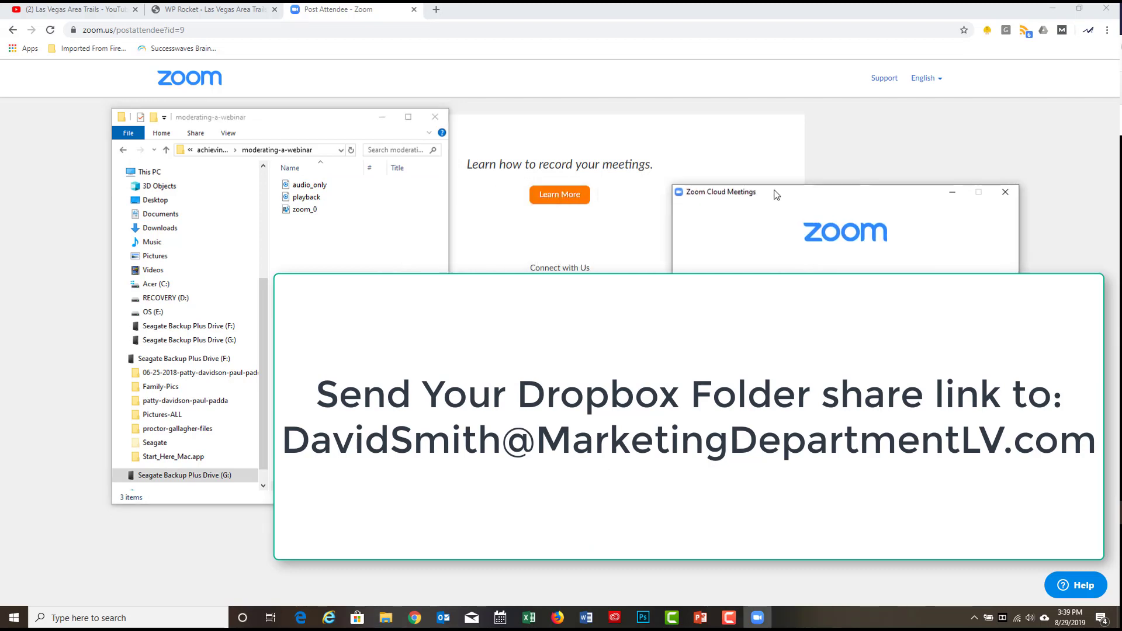
drag(450, 225, 575, 226)
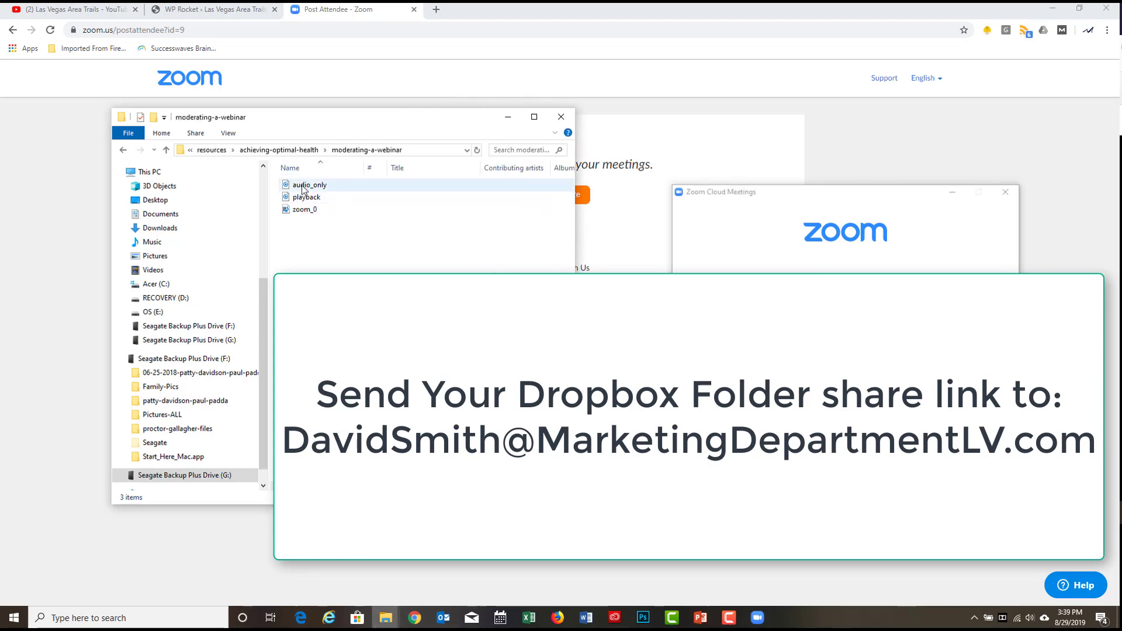
mouse_move(303, 190)
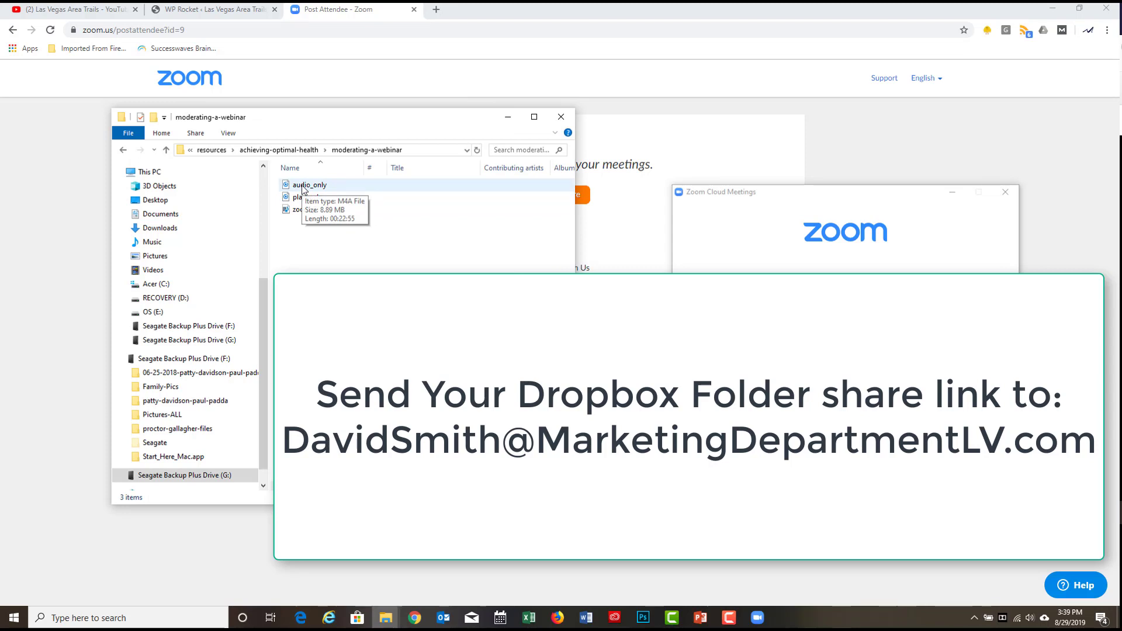
Show the recording files in the List layout and return them to the Details layout
click(229, 134)
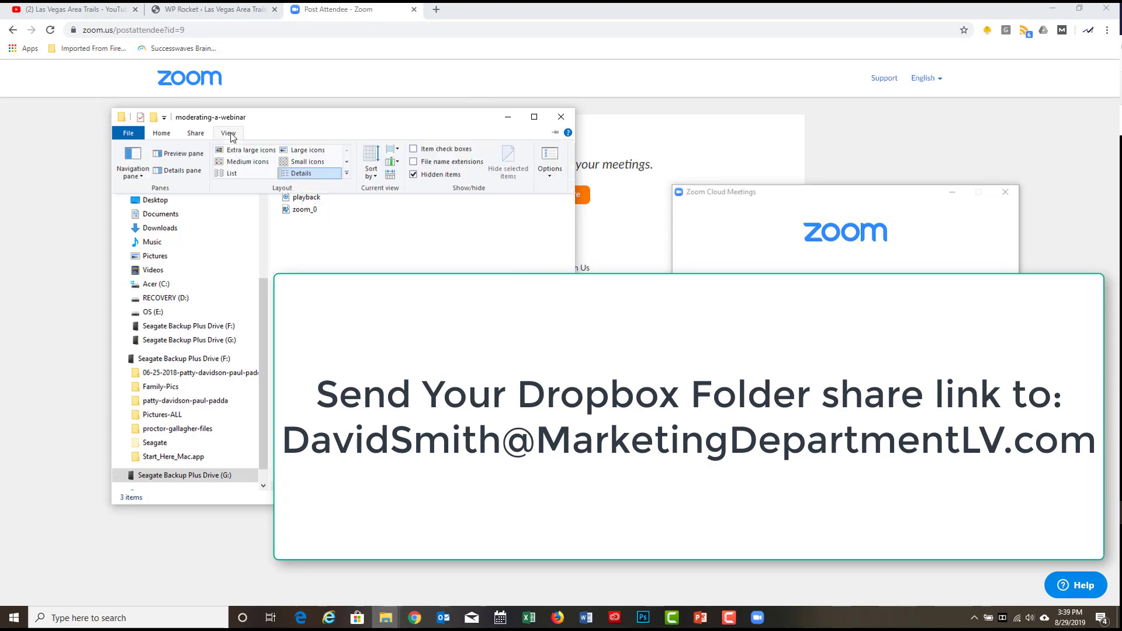
click(228, 174)
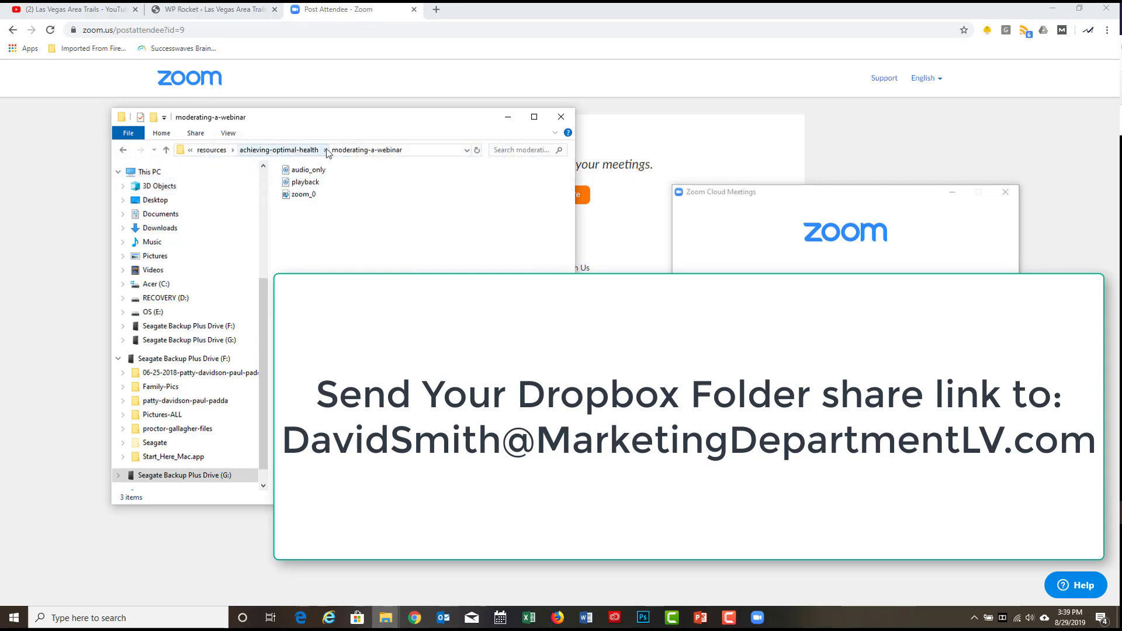
click(228, 134)
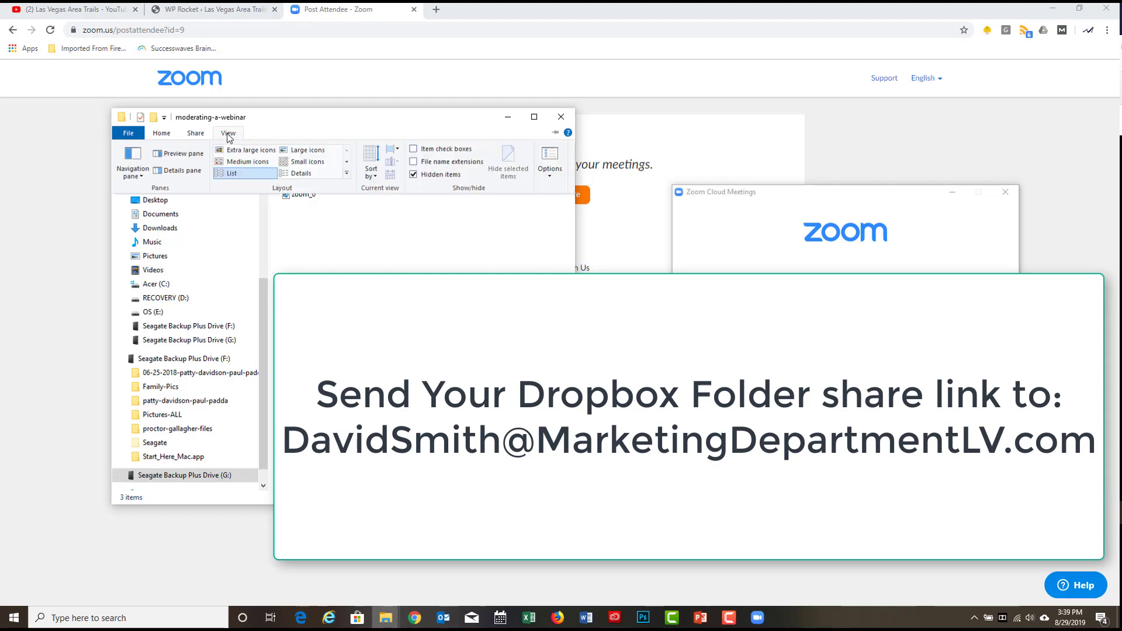
click(302, 174)
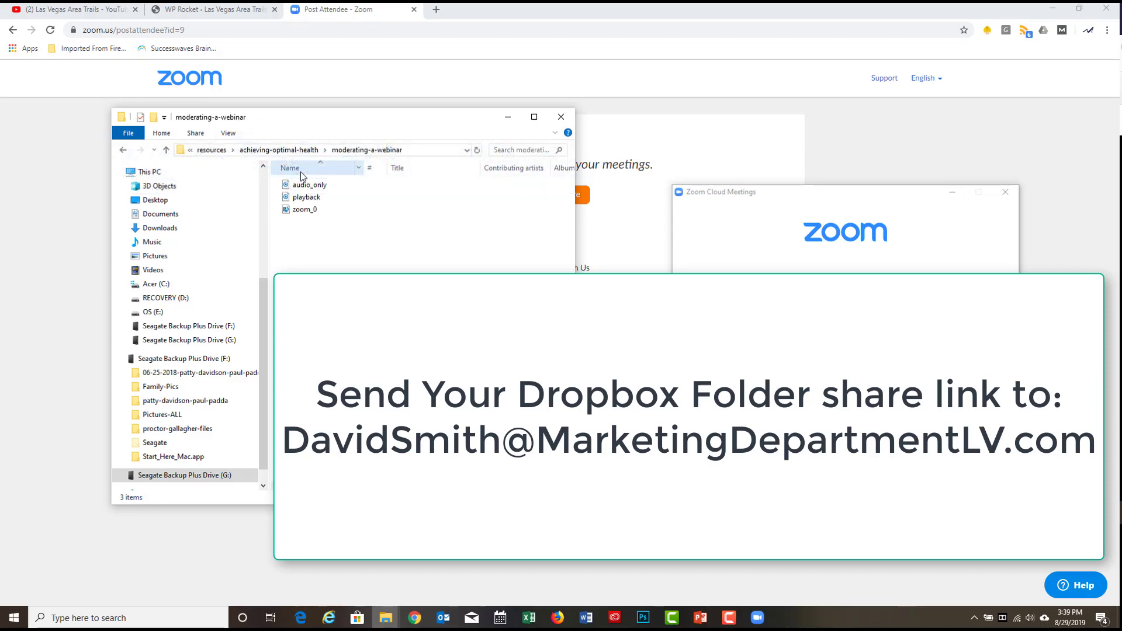
Play the zoom_0 video in the moderating-a-webinar folder briefly and close the video player
click(307, 212)
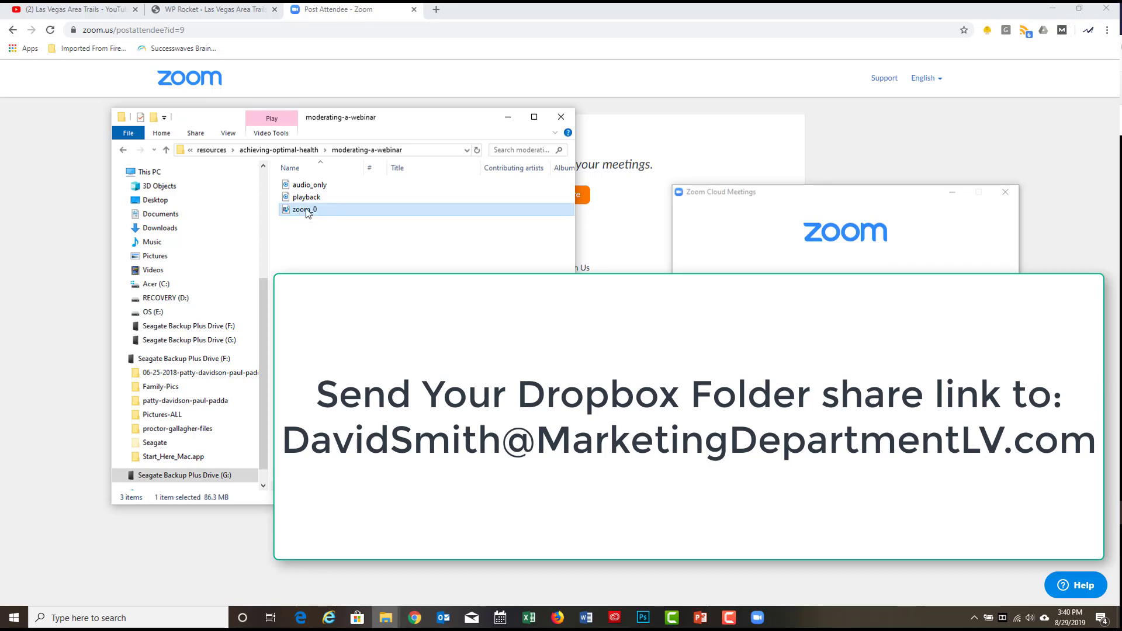
double_click(308, 211)
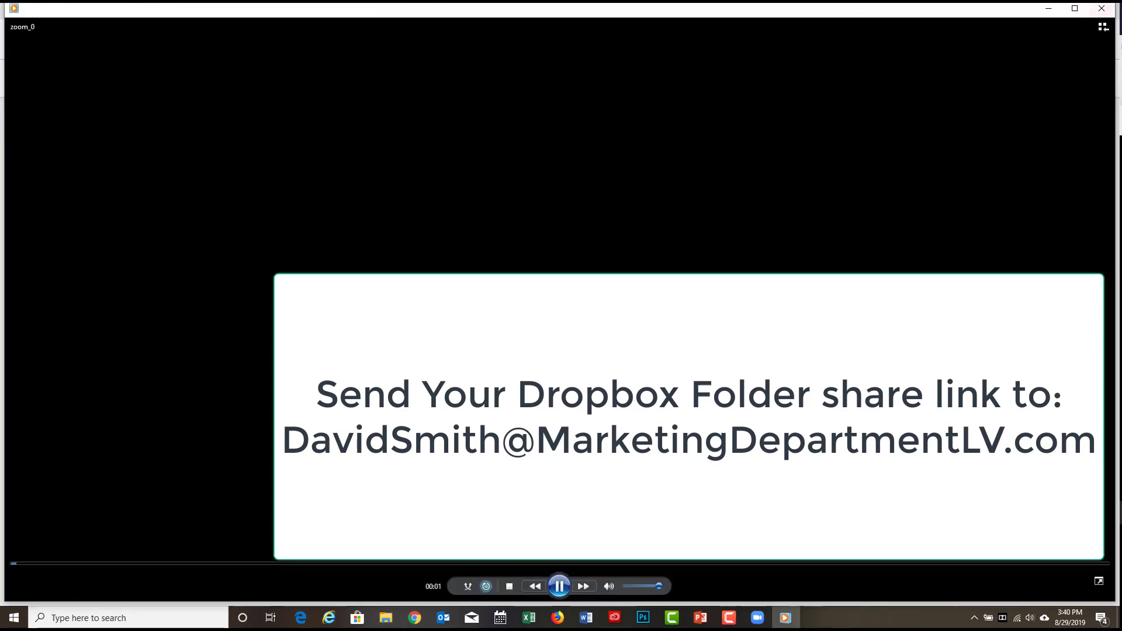
click(1097, 13)
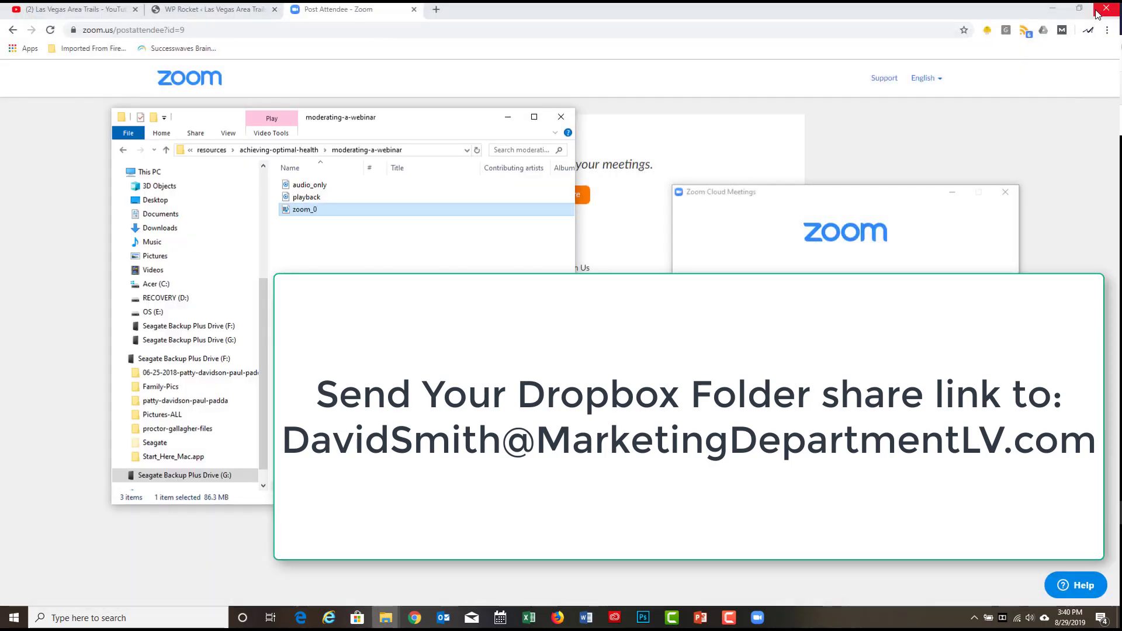
Open the playback file and close the music player, and select the zoom_0 video to check its file details
double_click(302, 198)
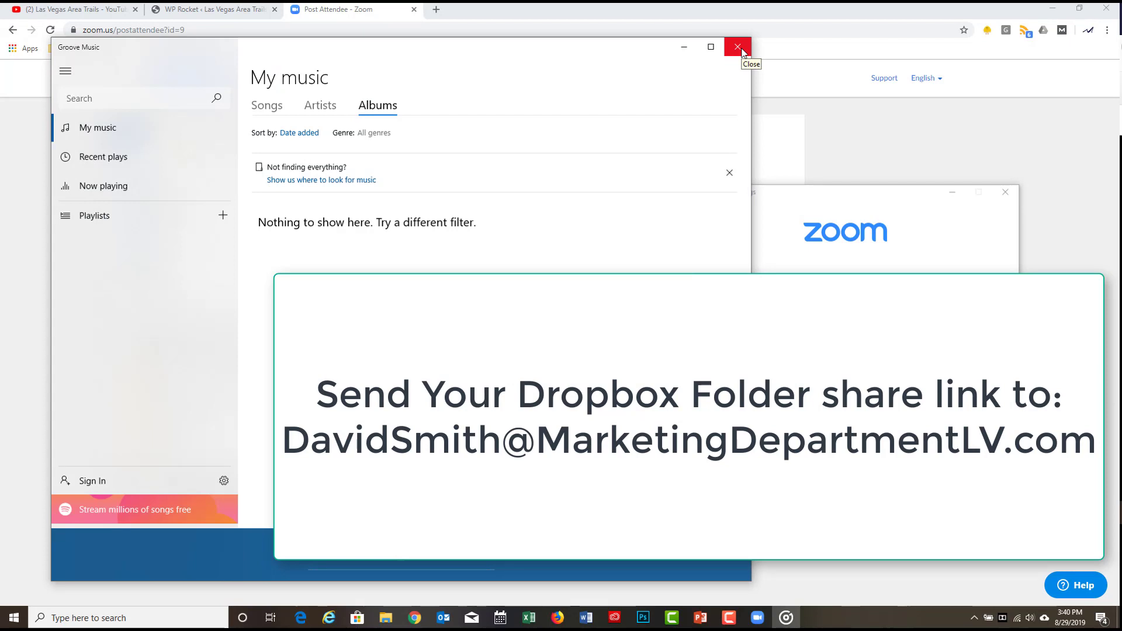
click(740, 50)
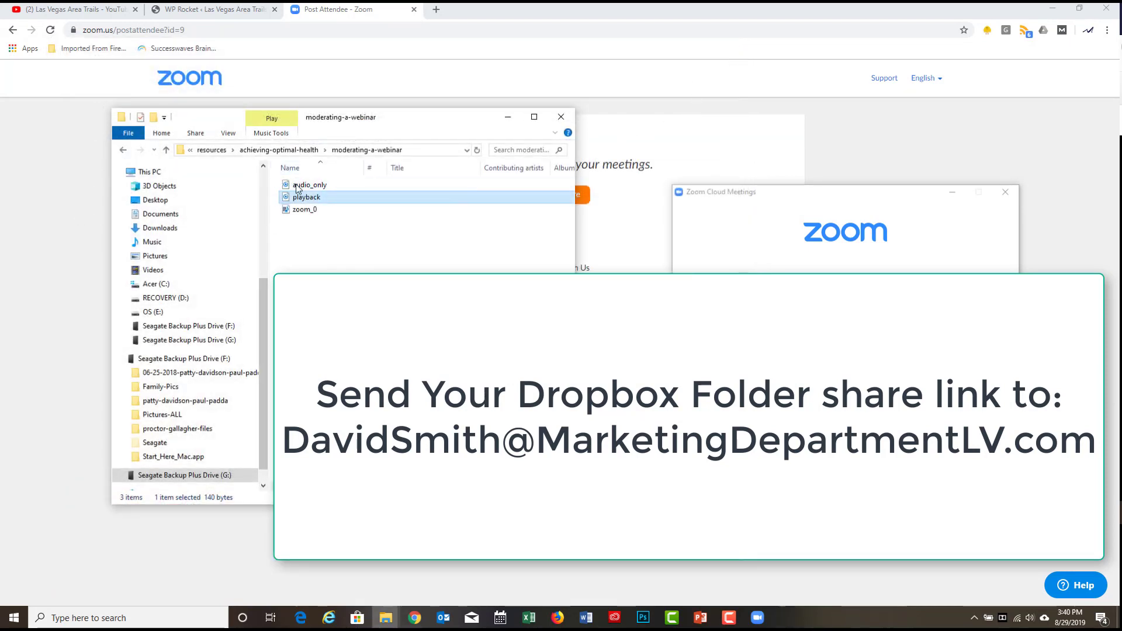
click(296, 210)
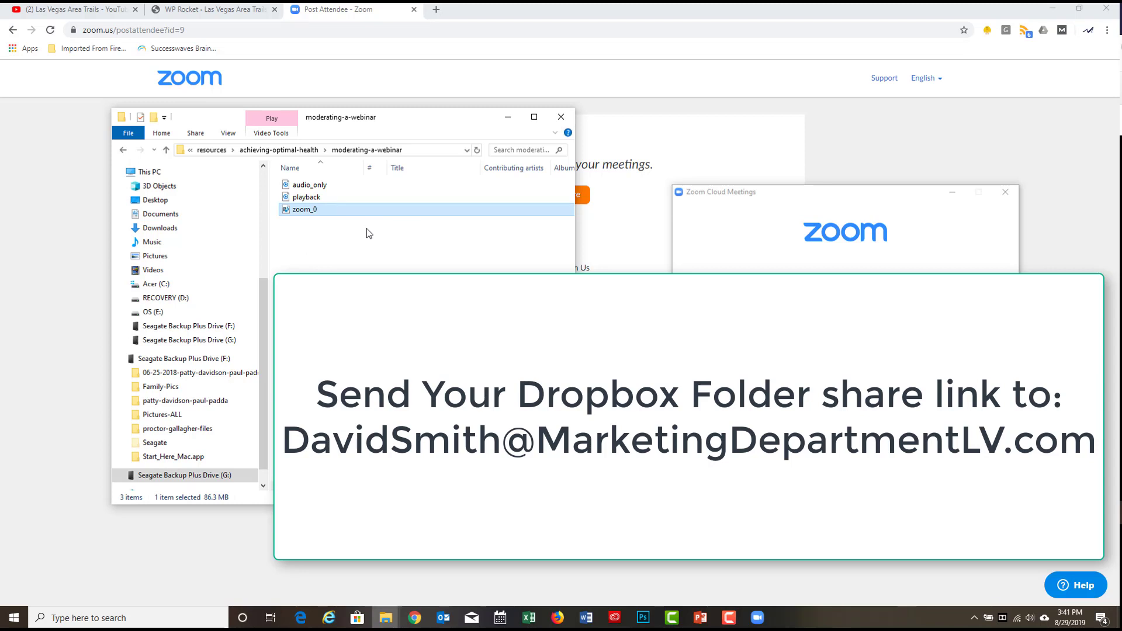
mouse_move(310, 214)
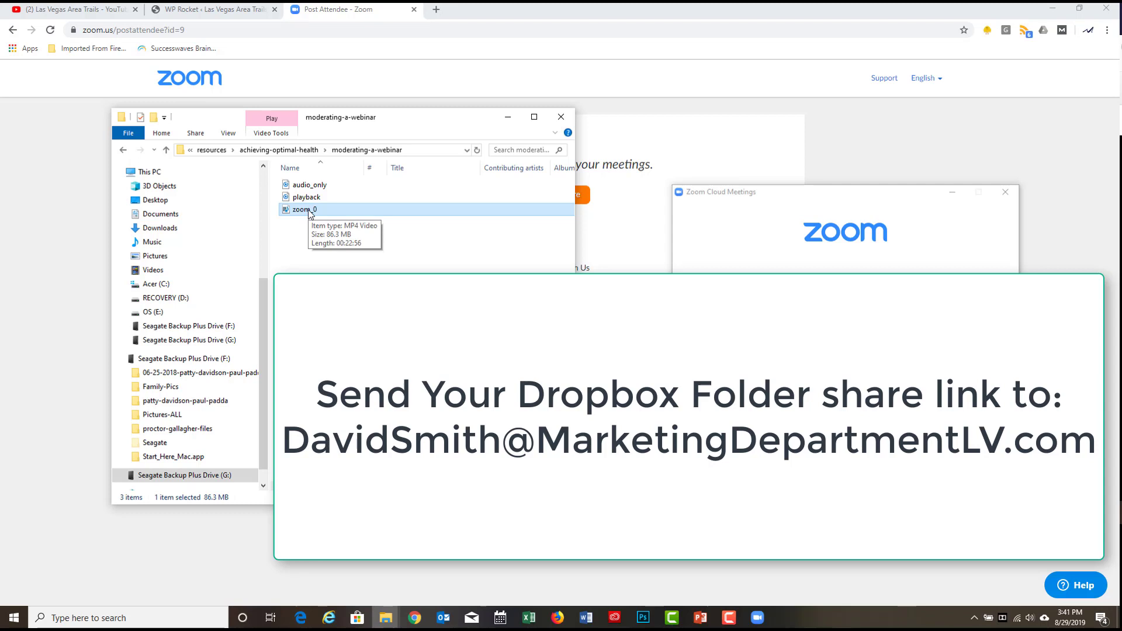